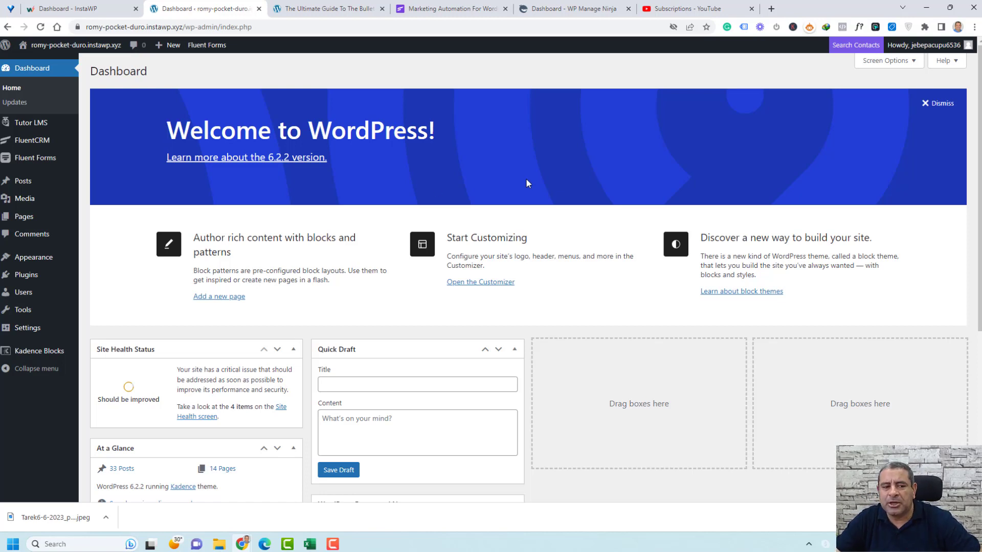
# Step: Open the list of installed plugins to review what the site has active
pyautogui.moveTo(30, 283)
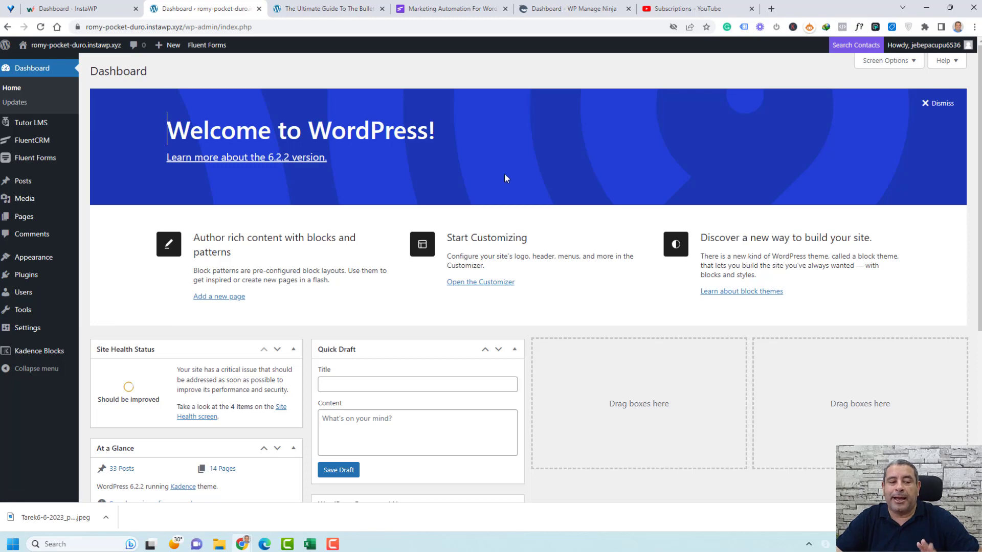
pyautogui.click(100, 276)
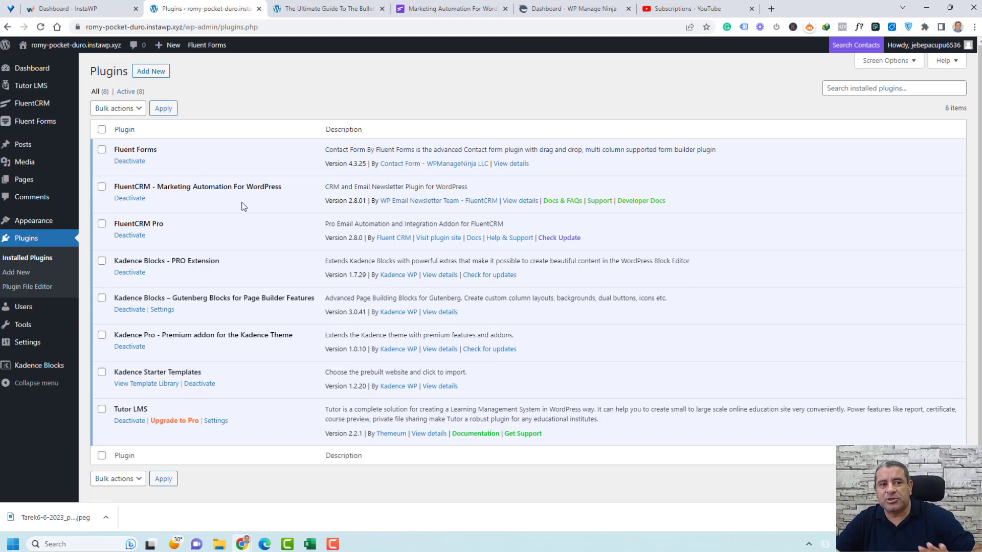
# Step: Review FluentCRM's business, email, double opt-in, SMTP/email service and license management settings
pyautogui.moveTo(30, 106)
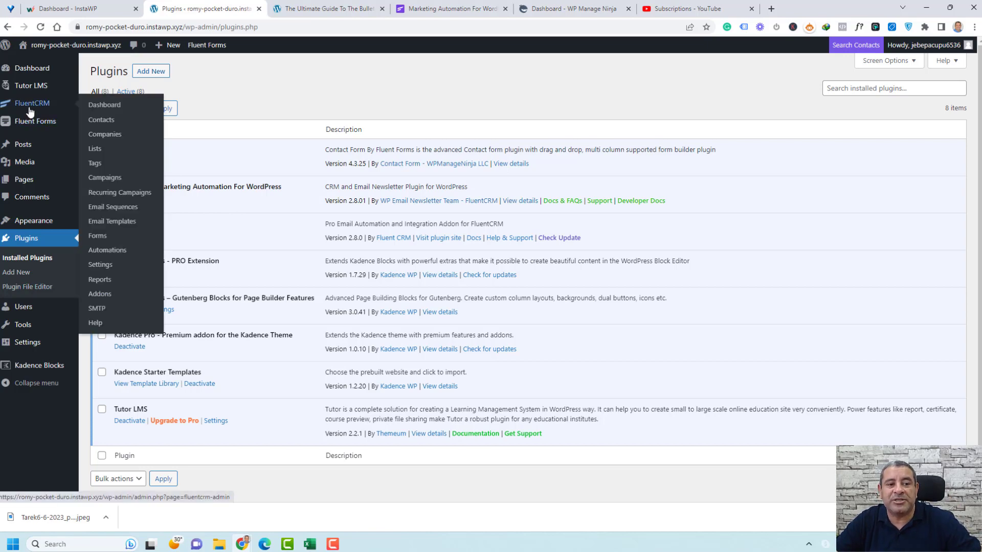
pyautogui.click(100, 265)
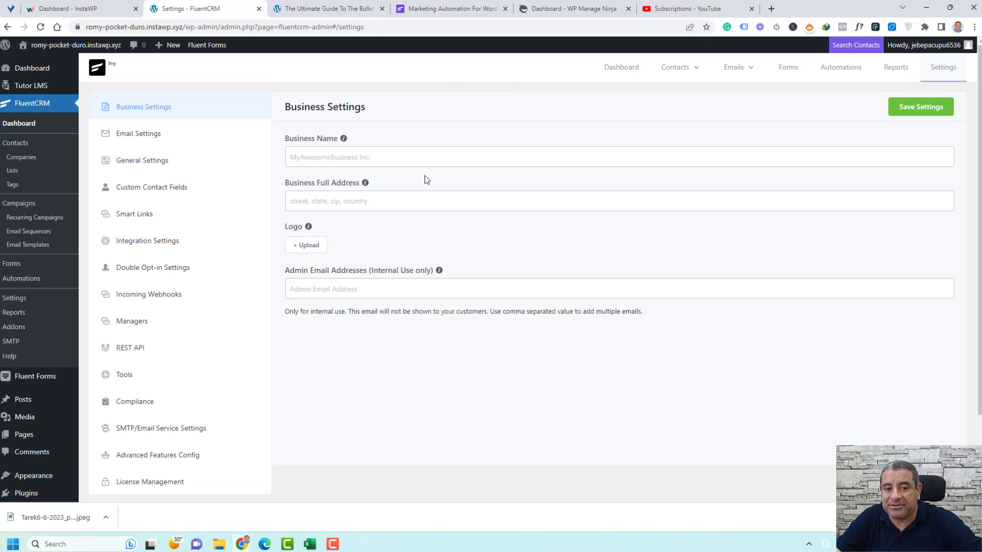
pyautogui.click(190, 142)
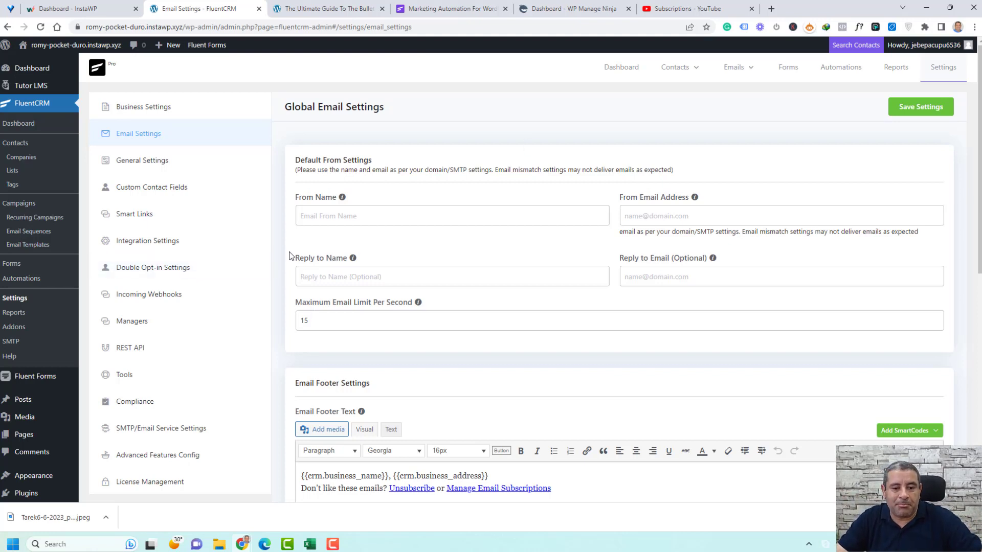
pyautogui.scroll(-2, 282, 234)
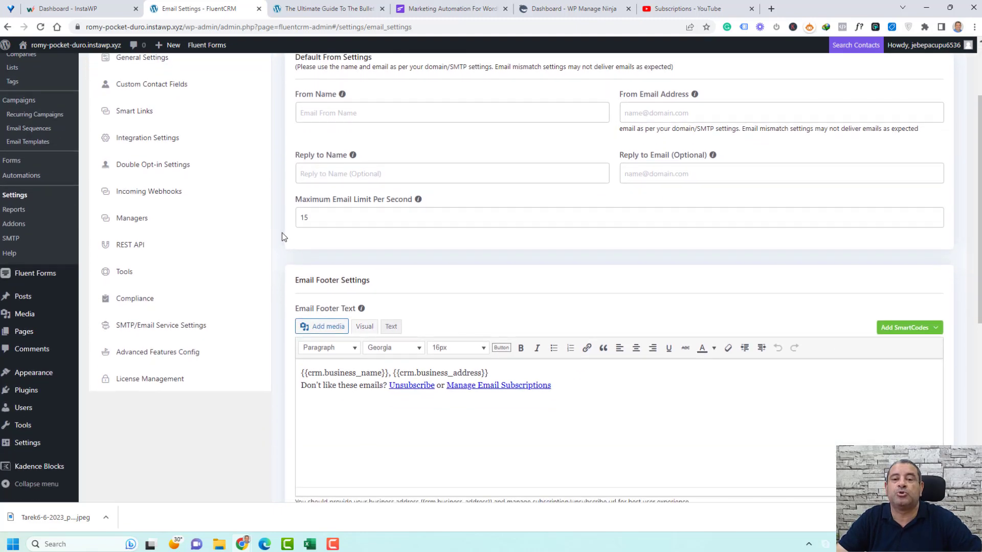
pyautogui.click(166, 166)
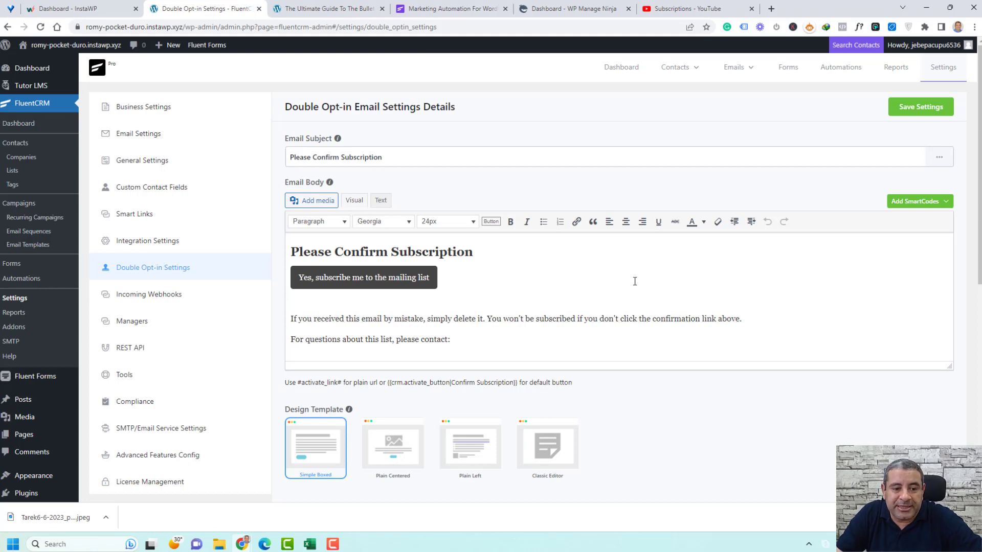
pyautogui.scroll(-2, 153, 340)
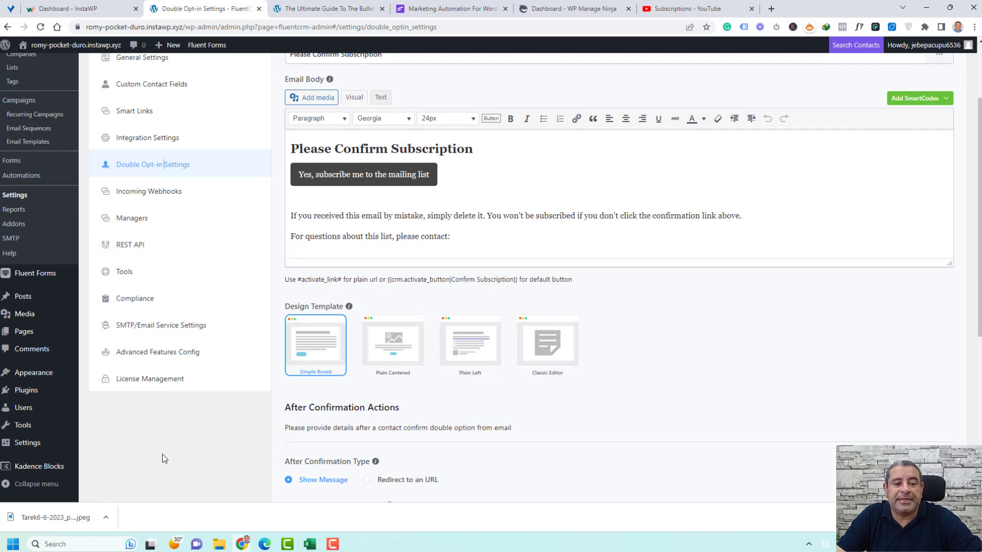
pyautogui.click(164, 326)
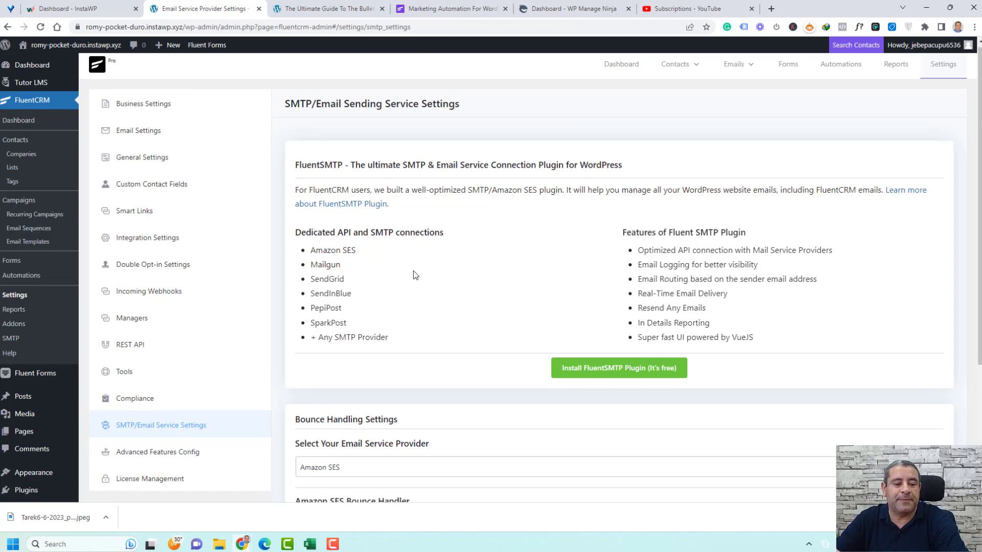
pyautogui.scroll(-2, 414, 271)
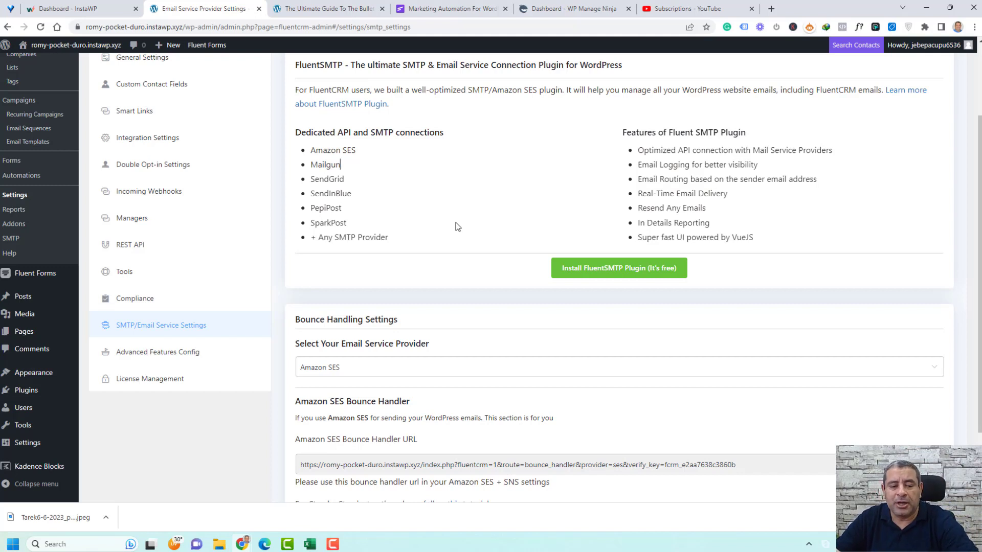
pyautogui.click(175, 378)
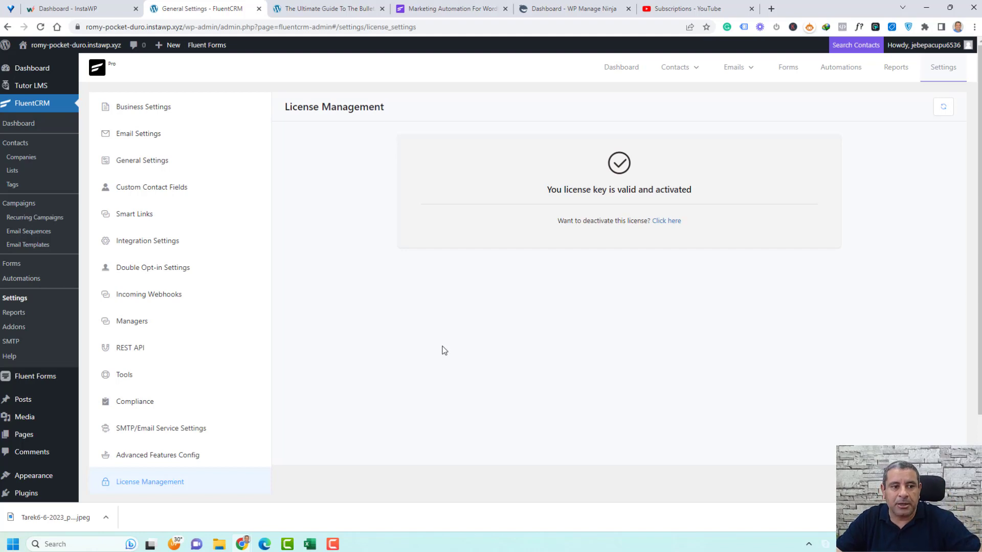
# Step: Create a FluentCRM contact list titled "Subscribers"
pyautogui.click(12, 171)
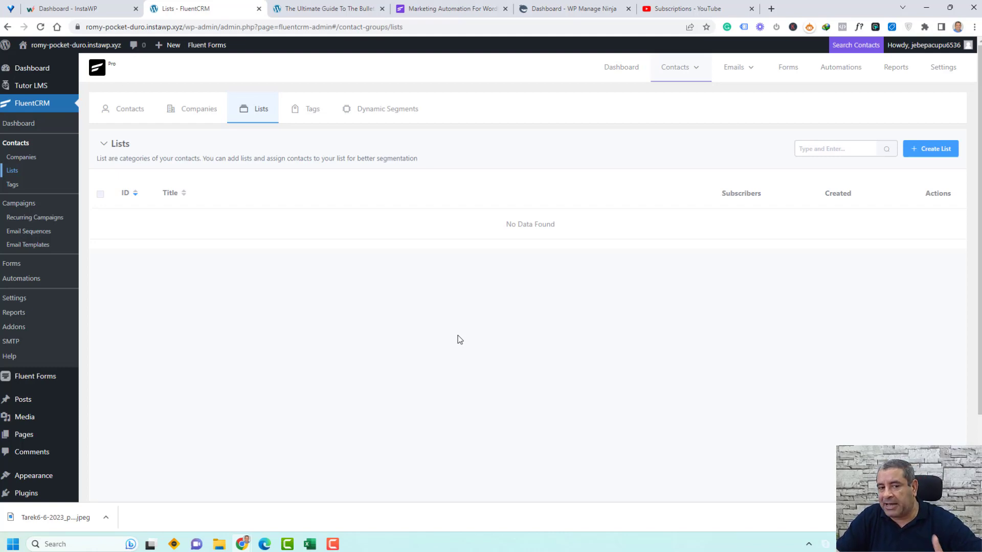
pyautogui.click(941, 149)
pyautogui.click(348, 108)
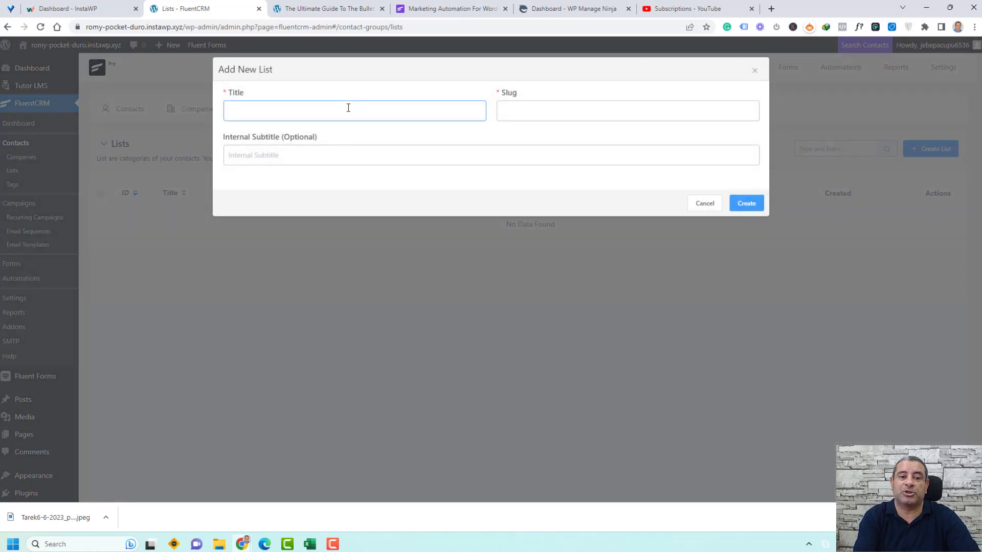
pyautogui.write('Subscribers')
pyautogui.click(746, 203)
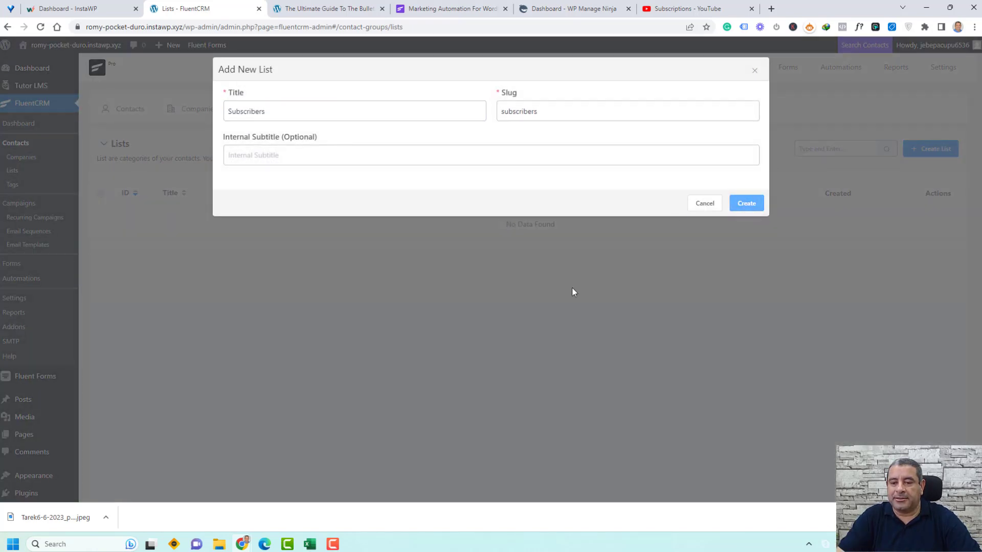
# Step: Create a second contact list titled "Customers"
pyautogui.click(923, 149)
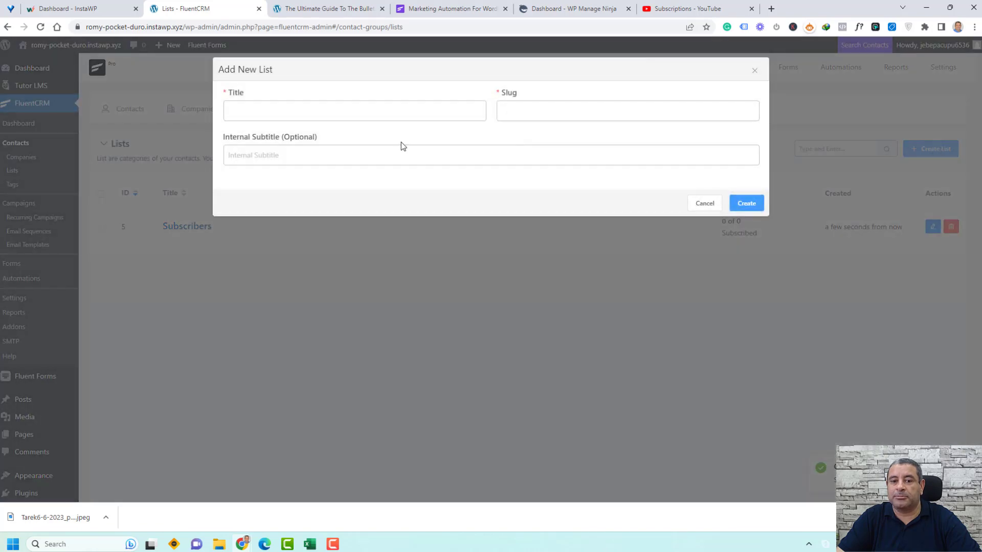
pyautogui.click(391, 109)
pyautogui.write('Customers')
pyautogui.click(748, 204)
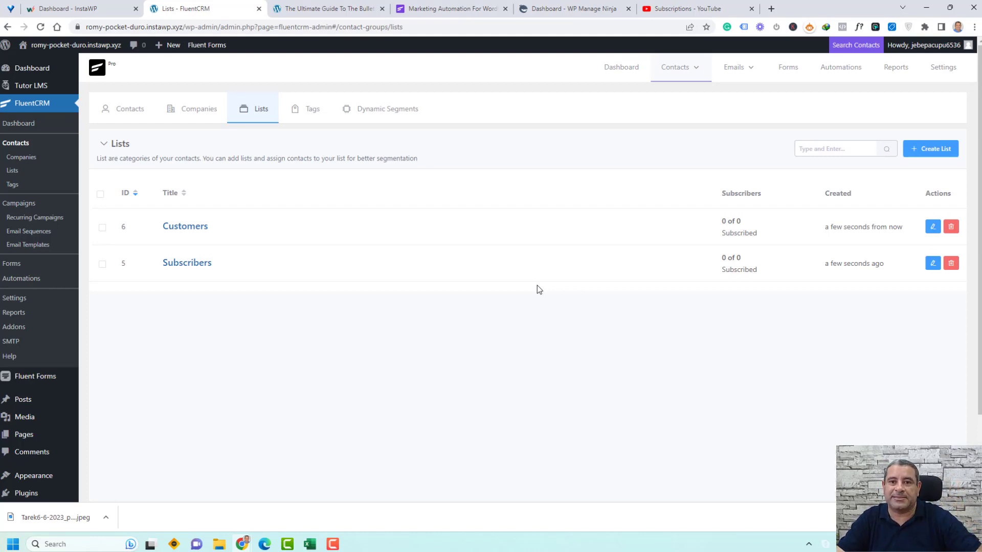
# Step: Create a FluentCRM contact tag titled "Free Ebook"
pyautogui.moveTo(696, 78)
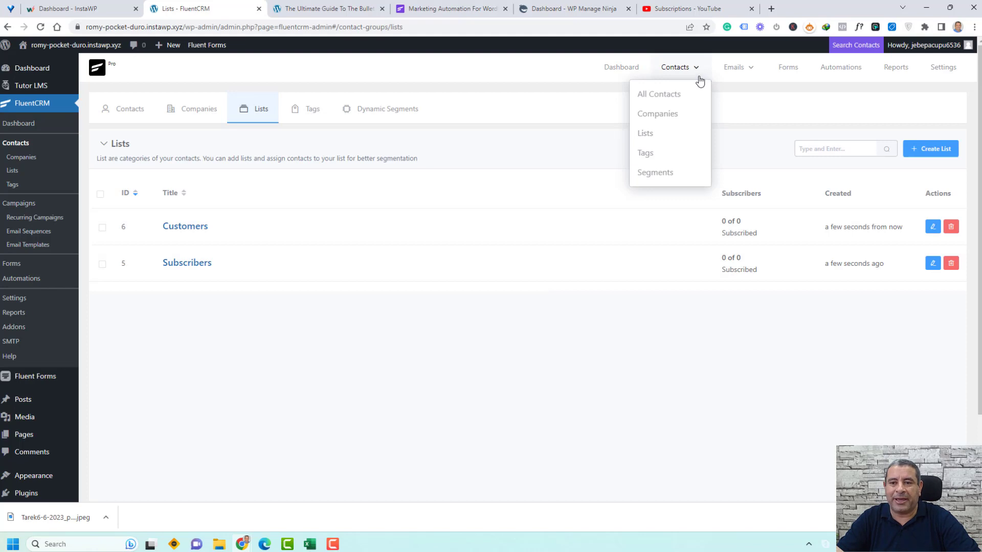
pyautogui.click(642, 156)
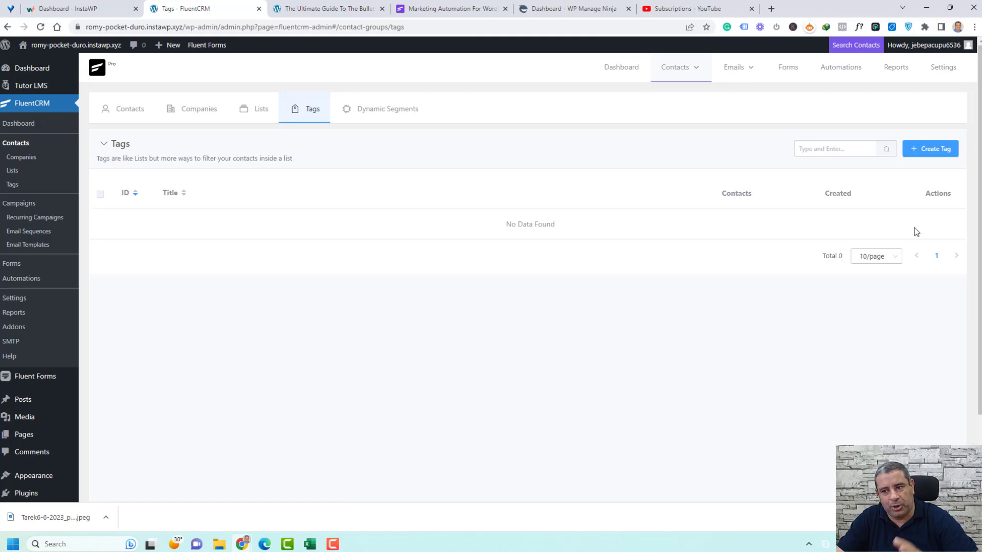
pyautogui.click(940, 154)
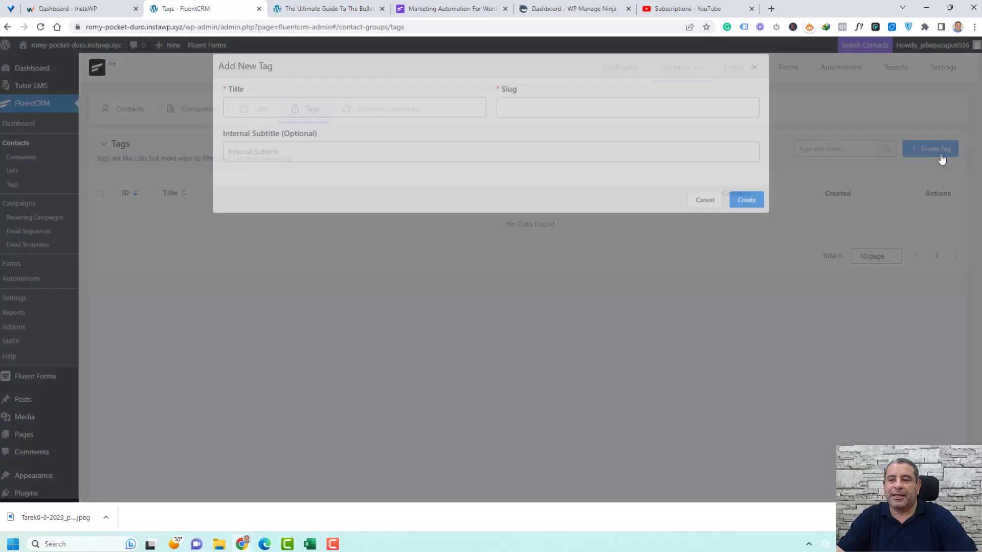
pyautogui.click(434, 111)
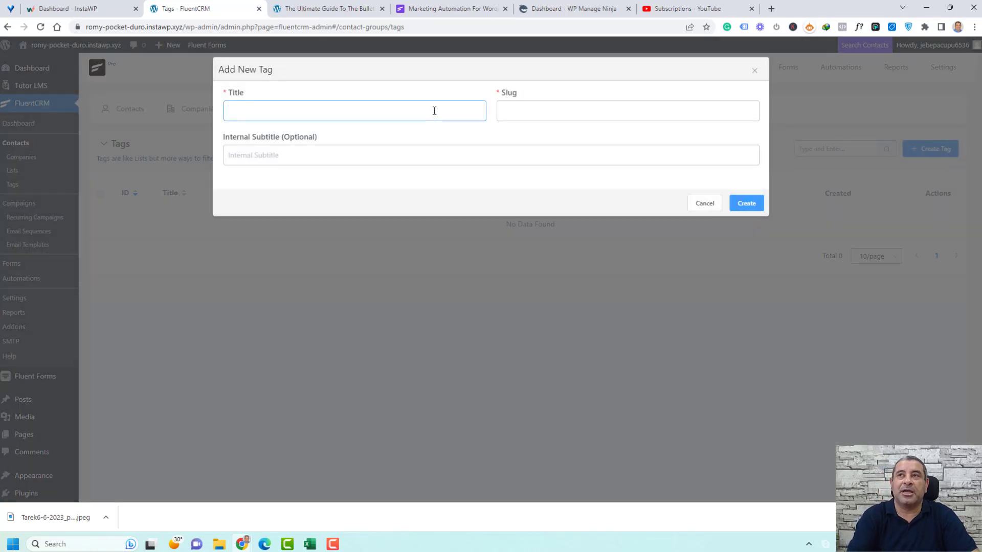
pyautogui.write('F')
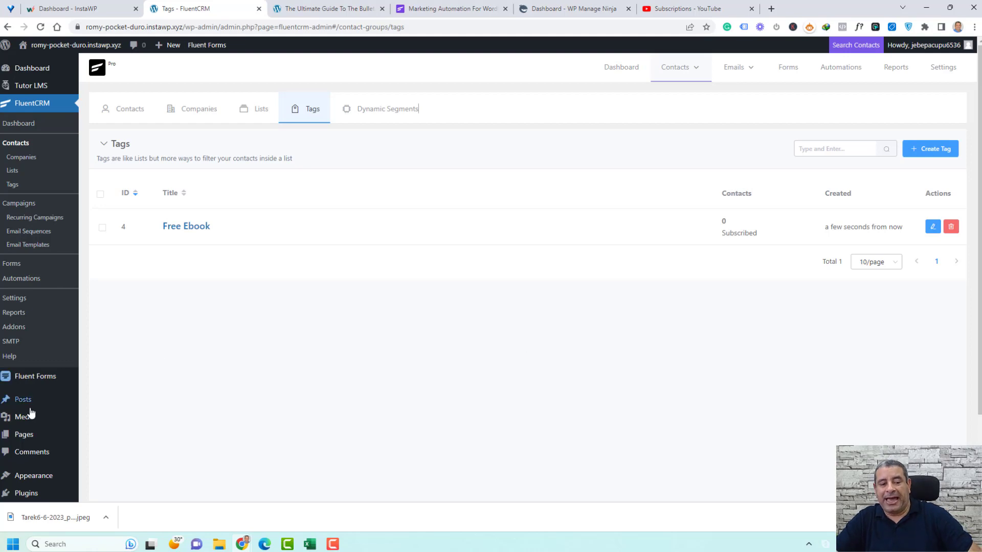
# Step: Create a new blank form in Fluent Forms
pyautogui.moveTo(49, 383)
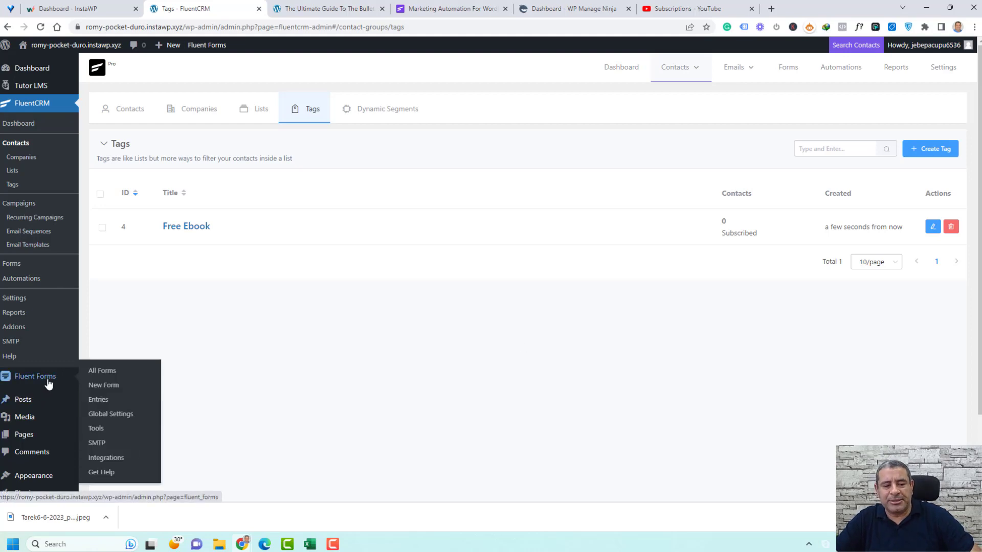
pyautogui.click(105, 386)
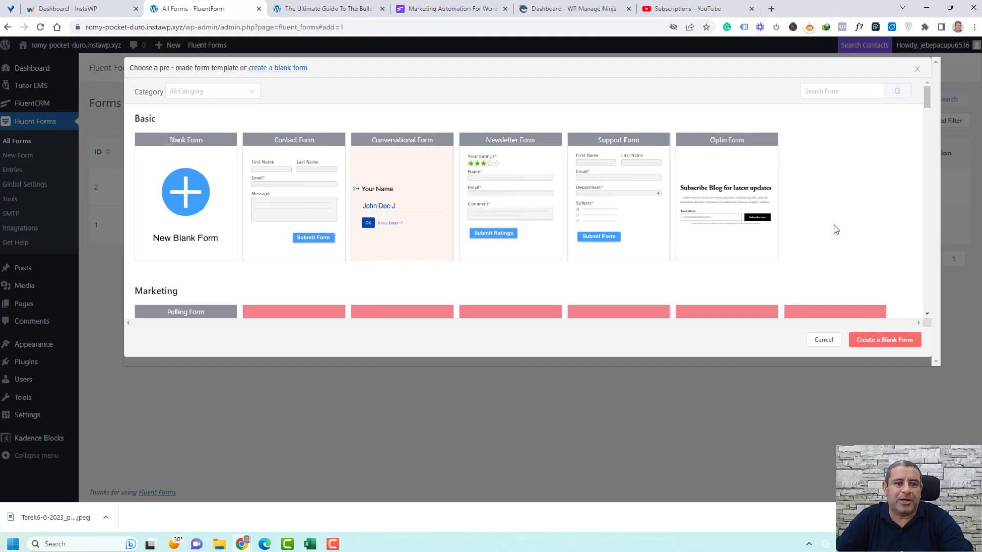
pyautogui.click(186, 199)
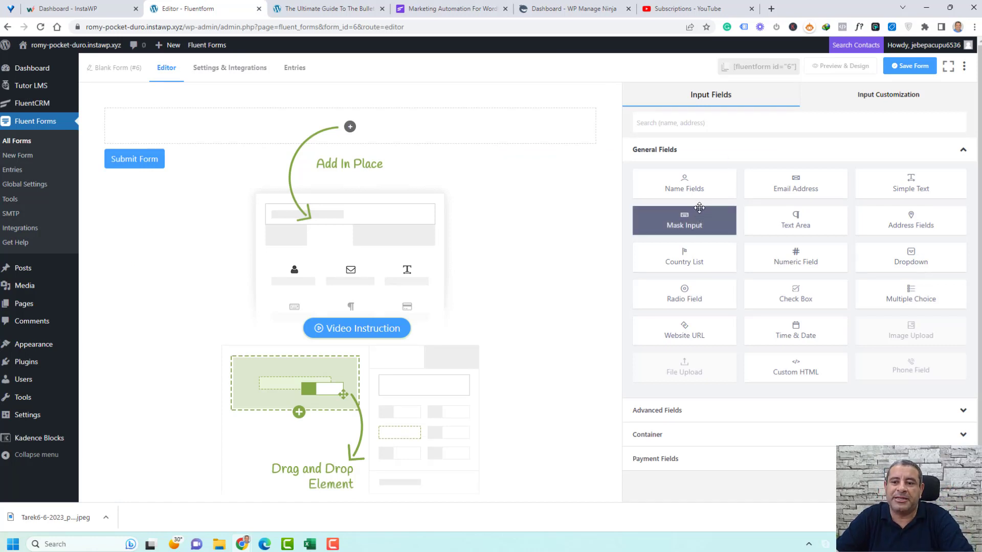
# Step: Add name fields and an email address field to the form, and disable the last name
pyautogui.moveTo(698, 192); pyautogui.dragTo(329, 124)
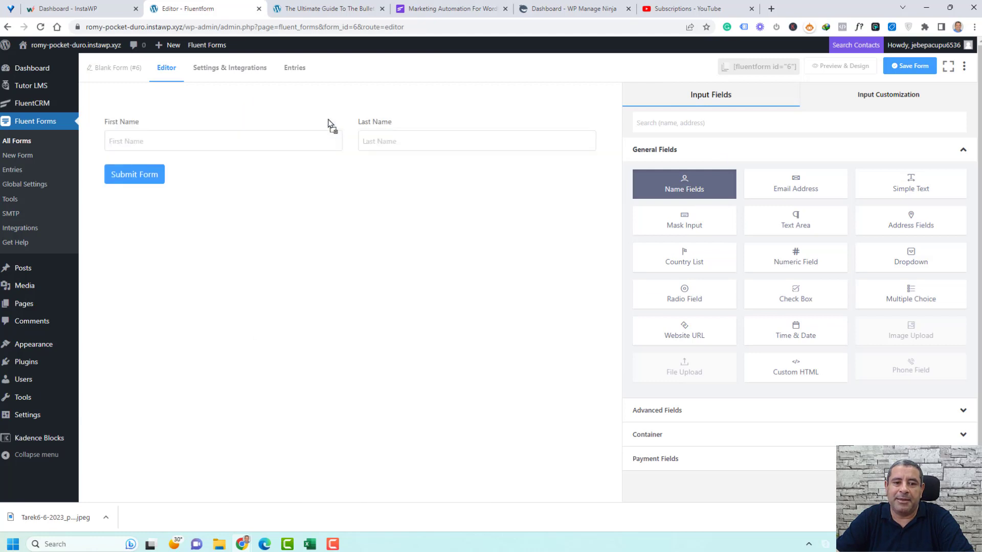
pyautogui.moveTo(775, 197); pyautogui.dragTo(224, 168)
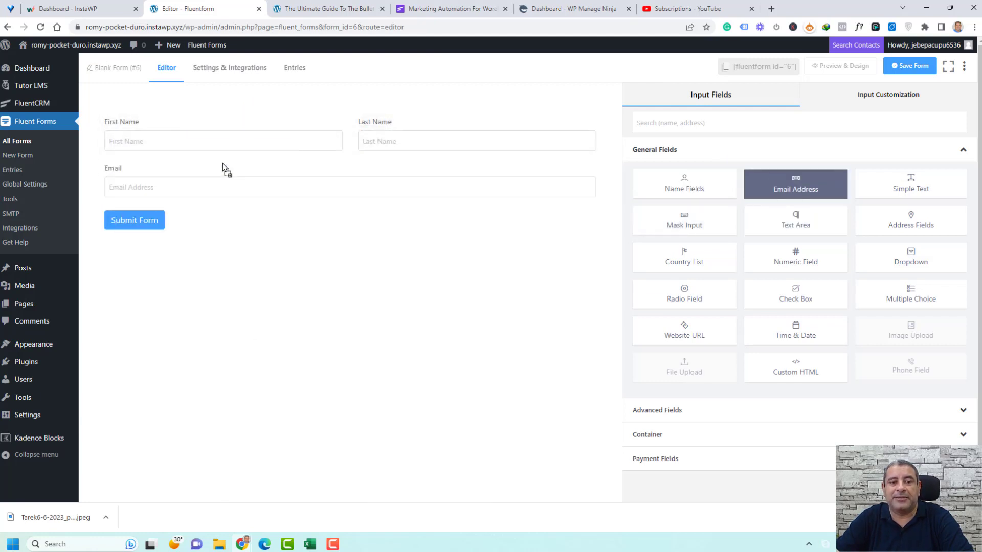
pyautogui.click(192, 134)
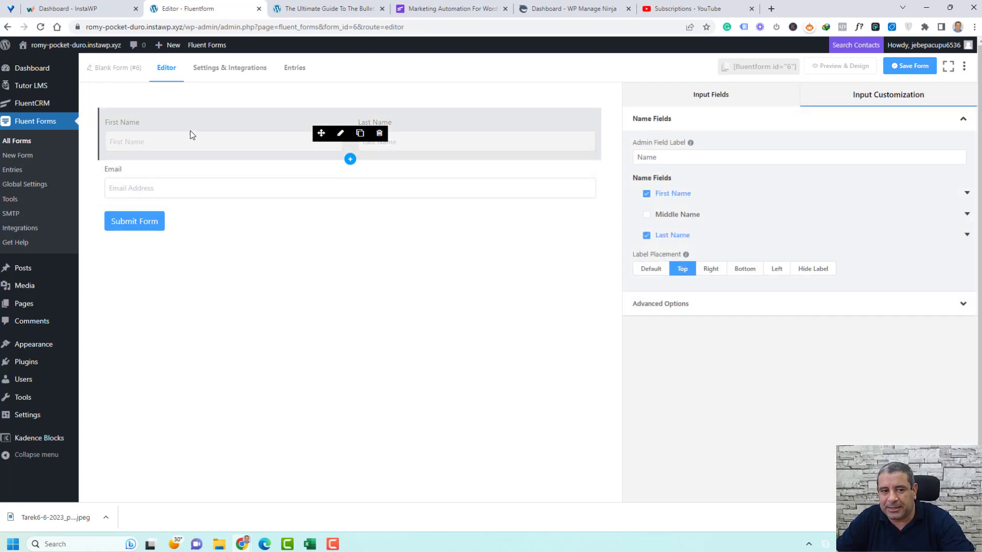
pyautogui.click(662, 237)
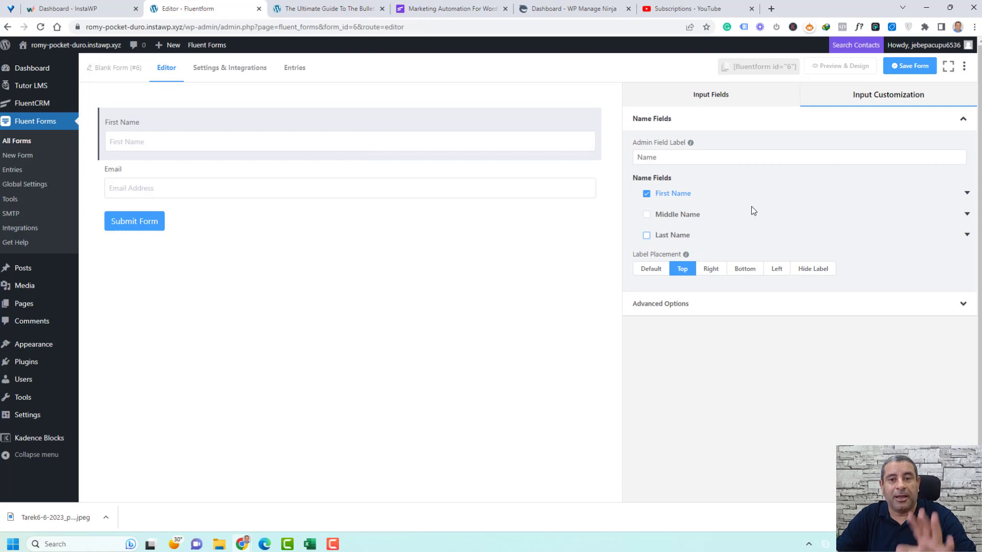
# Step: Set the submit button text to "Get the Free eBook Now", center the button, and save the form
pyautogui.click(262, 229)
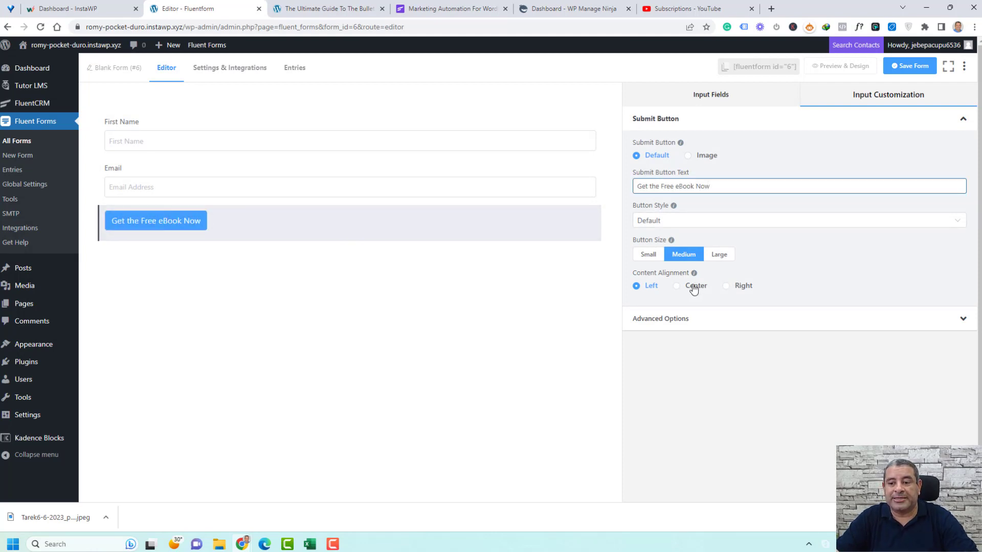
pyautogui.click(693, 287)
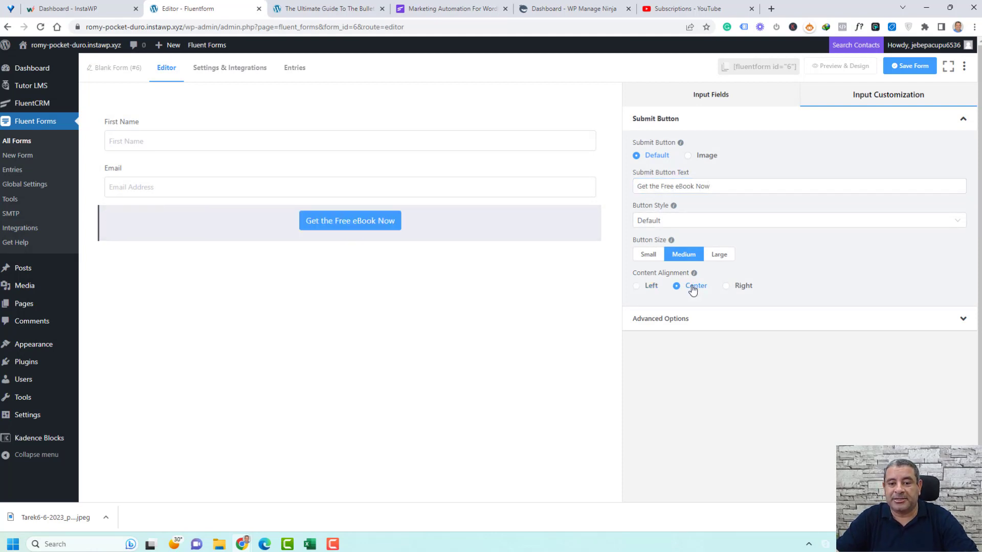
pyautogui.click(900, 66)
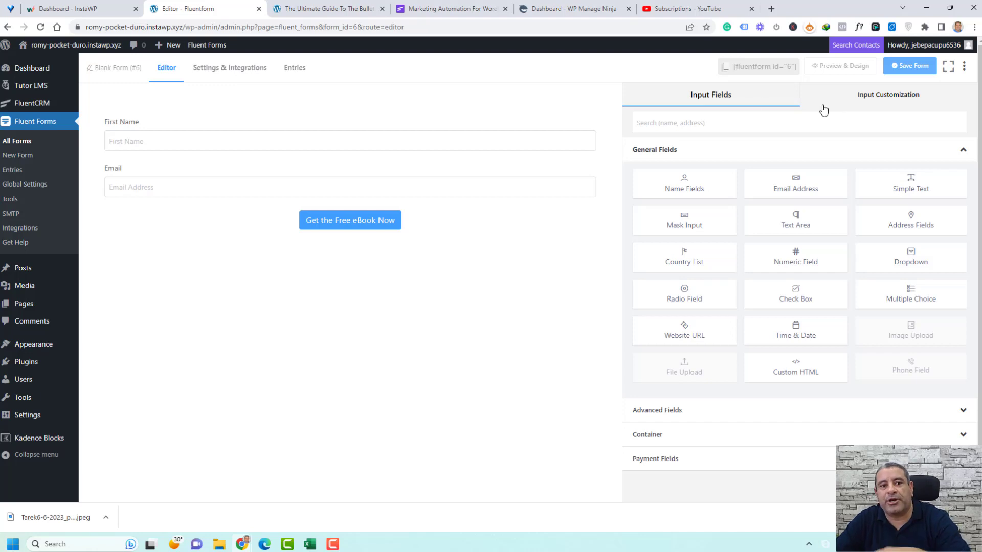
# Step: Start a new FluentCRM integration feed in the form's marketing and CRM integrations
pyautogui.click(236, 76)
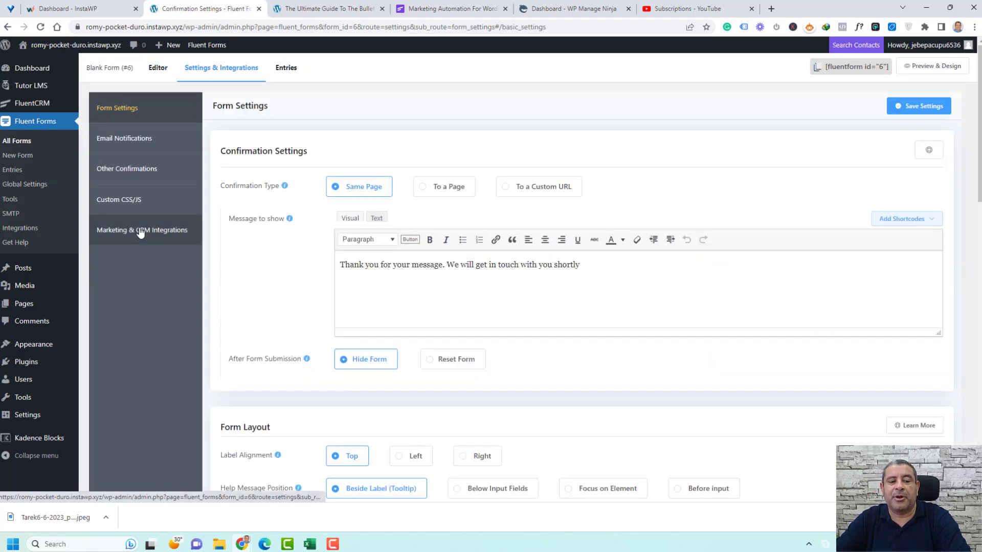
pyautogui.click(140, 231)
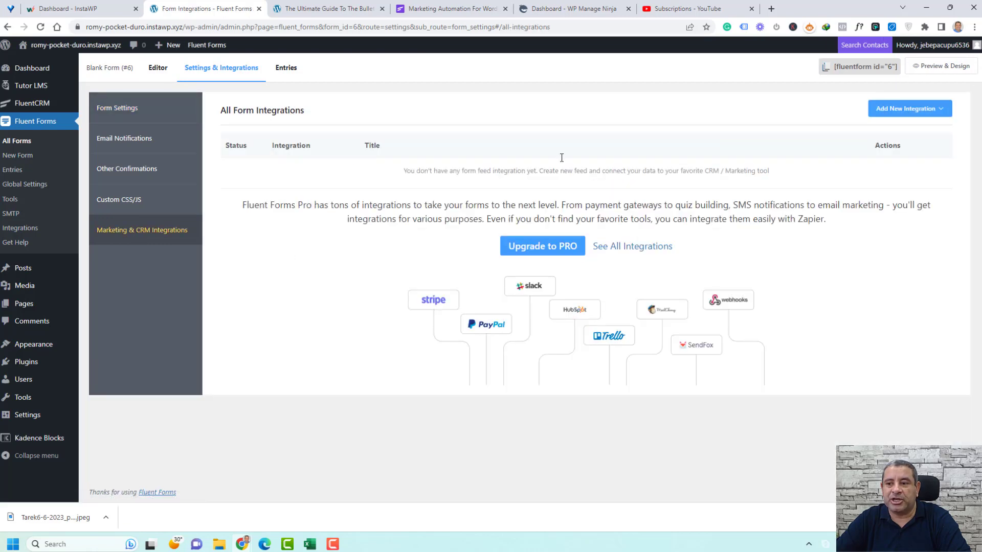
pyautogui.click(947, 109)
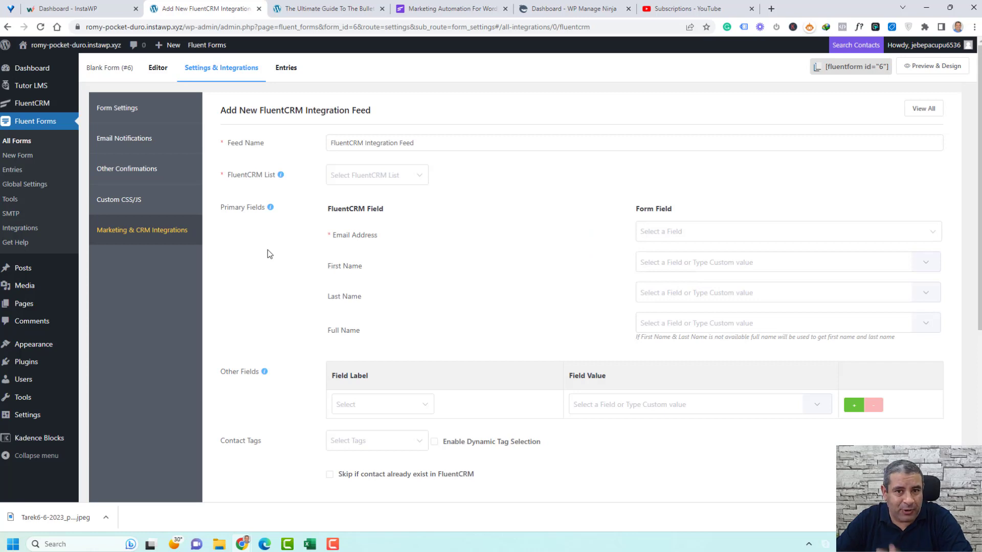
# Step: Check in the Fluent Forms integration modules whether the FluentCRM module is enabled
pyautogui.click(20, 230)
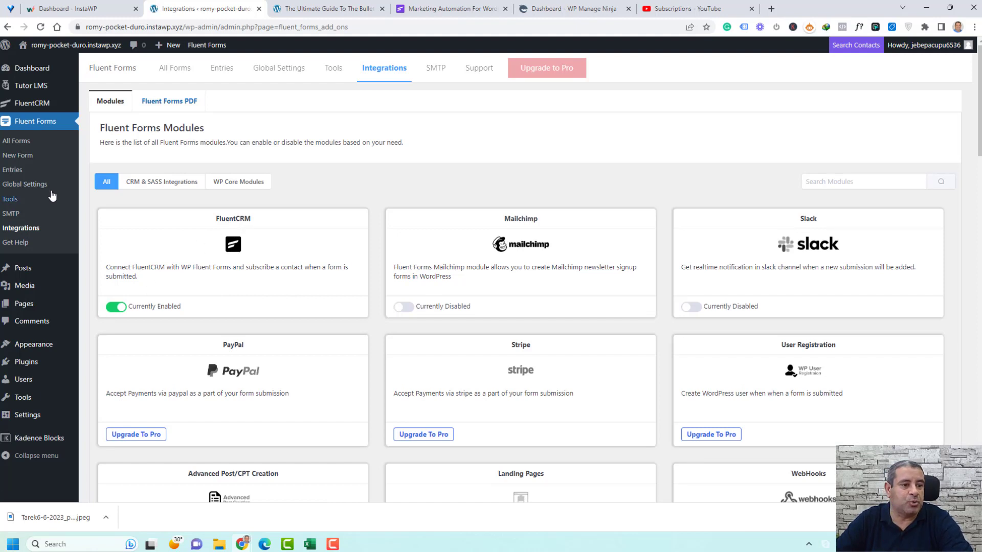
# Step: Return to the settings of Blank Form (#6) and add a new FluentCRM integration feed for it
pyautogui.click(17, 141)
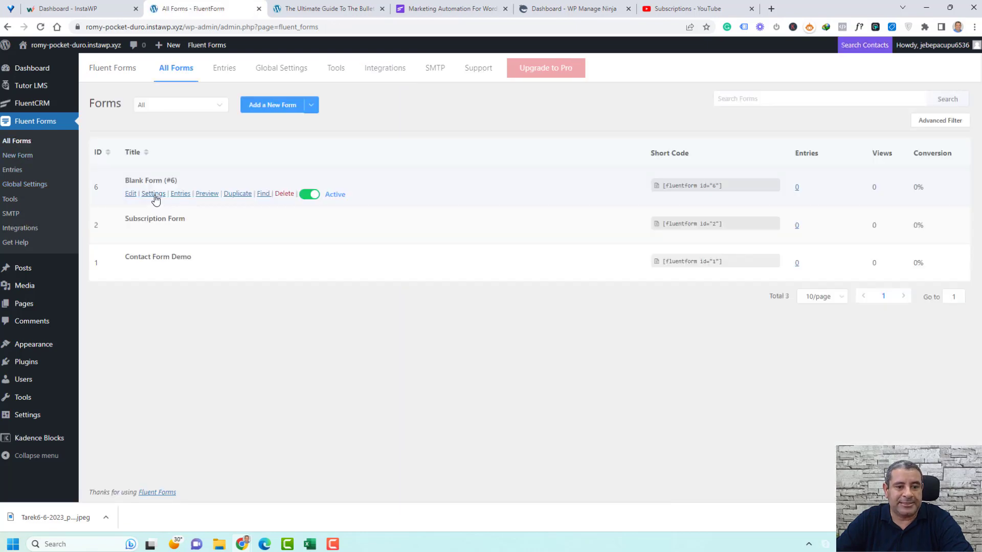
pyautogui.click(152, 194)
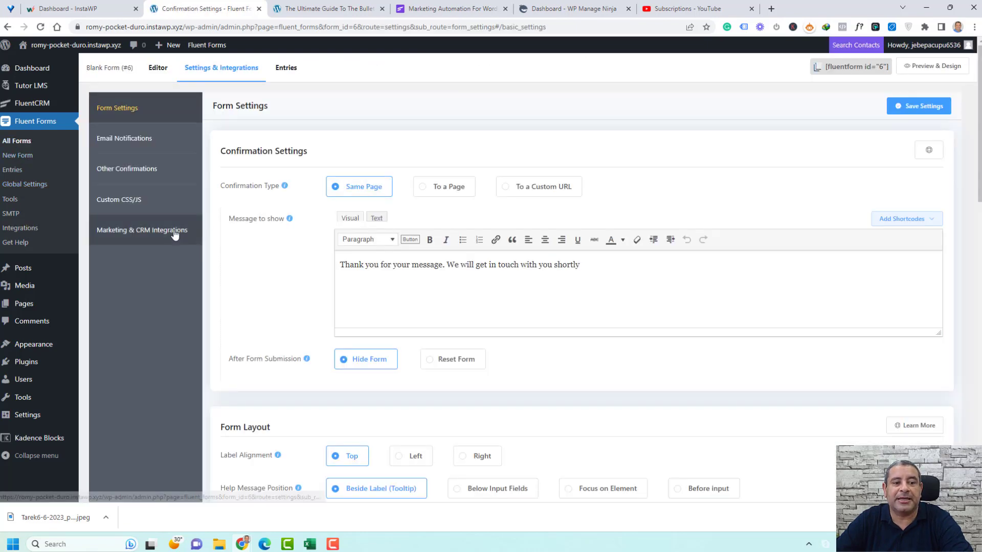
pyautogui.click(175, 230)
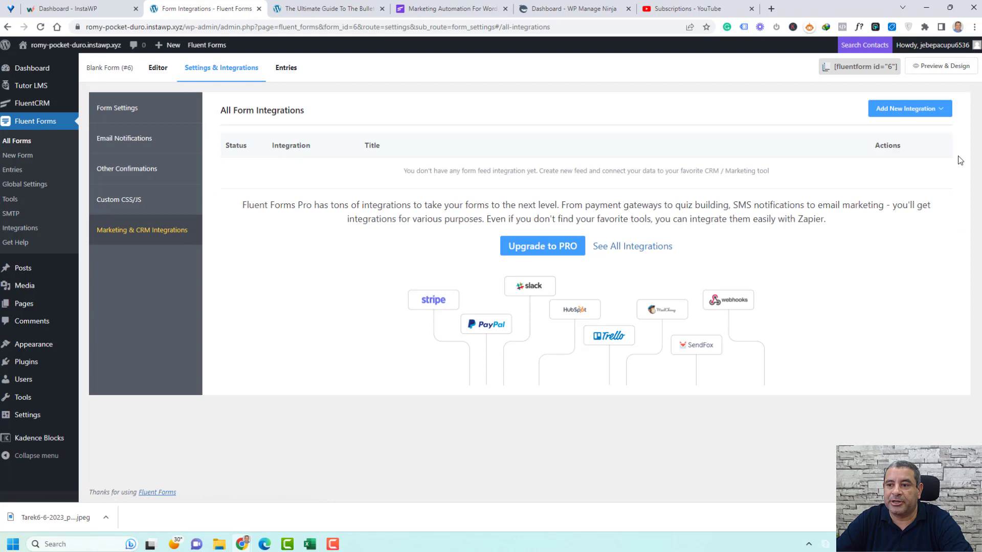
pyautogui.click(944, 109)
pyautogui.click(877, 159)
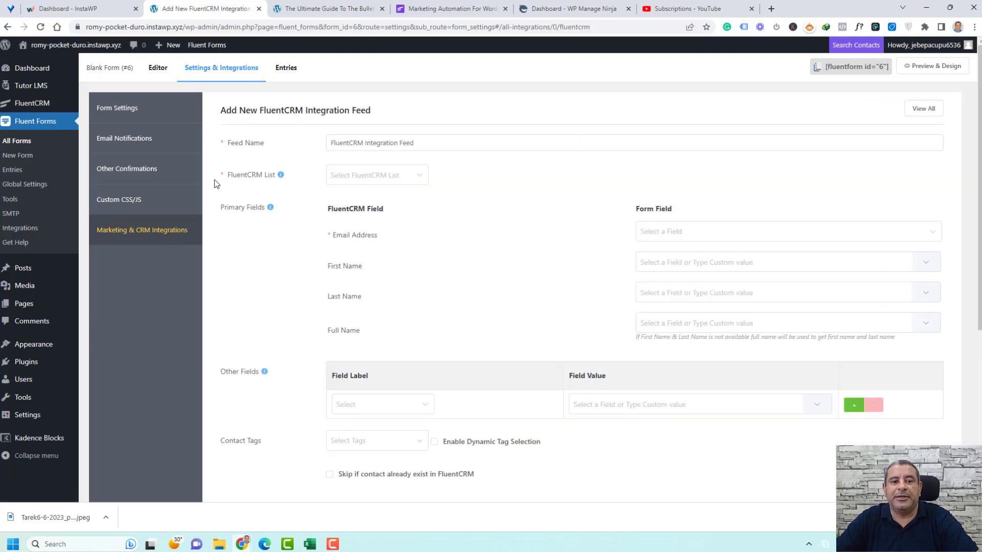
# Step: Assign the feed to the Subscribers list and add the Free Ebook contact tag
pyautogui.click(421, 176)
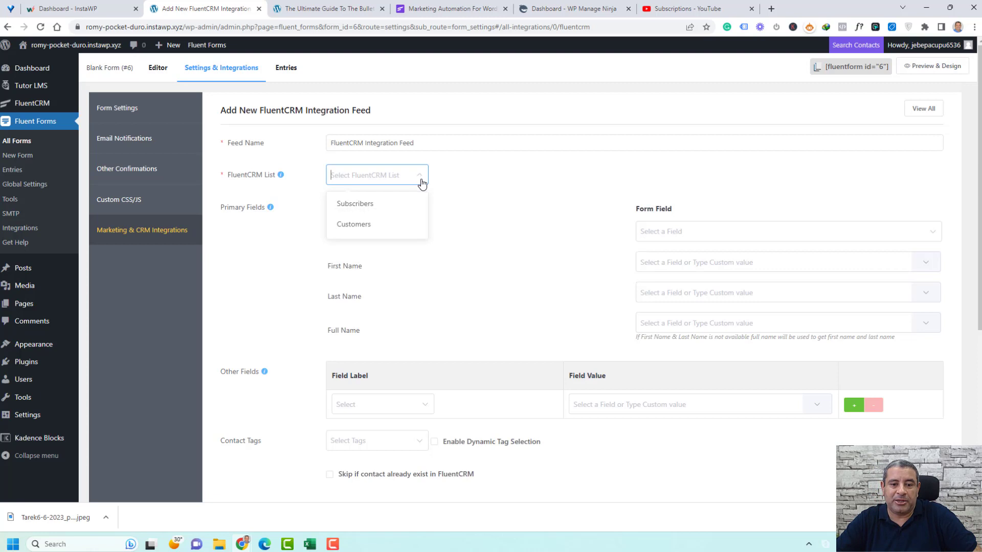
pyautogui.click(403, 209)
pyautogui.scroll(-3, 532, 240)
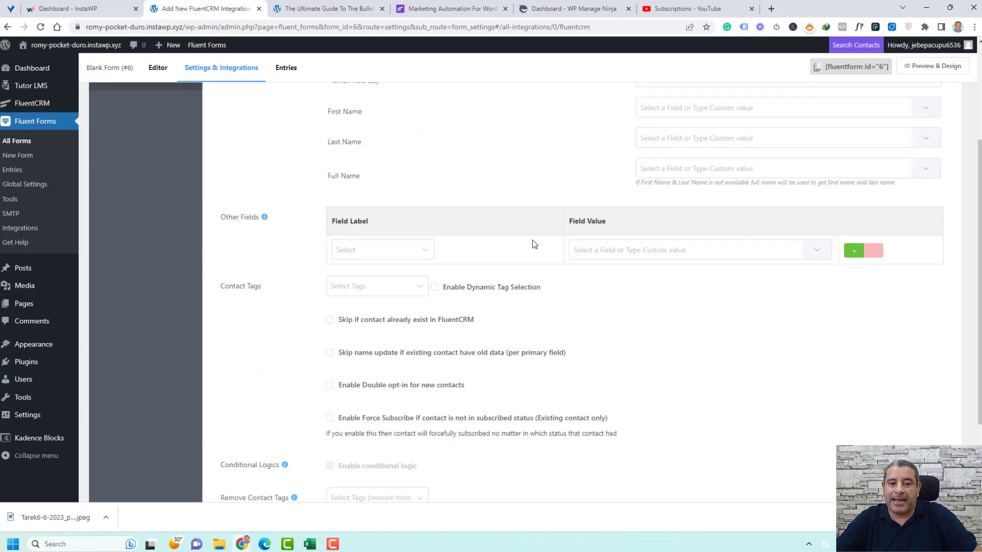
pyautogui.scroll(-2, 532, 240)
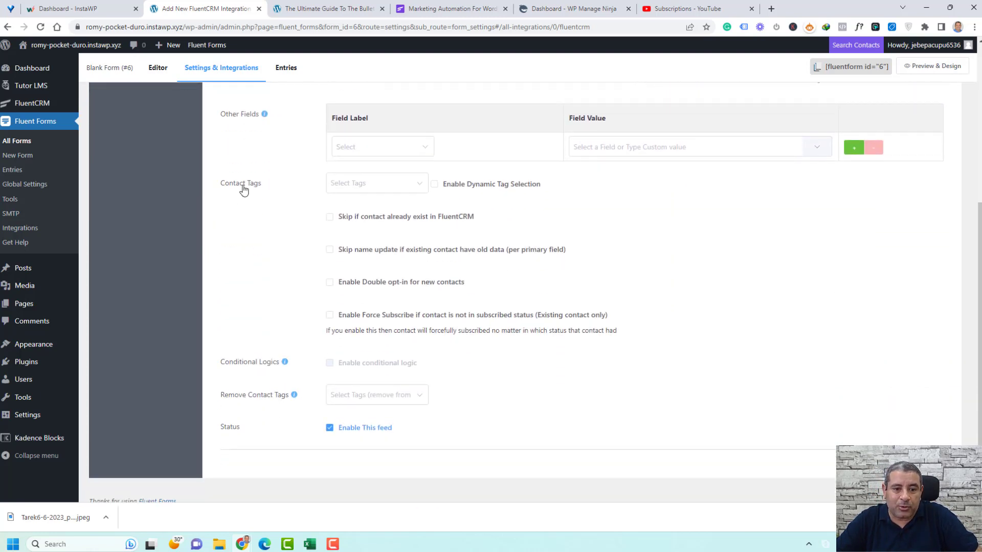
pyautogui.click(419, 185)
pyautogui.click(383, 215)
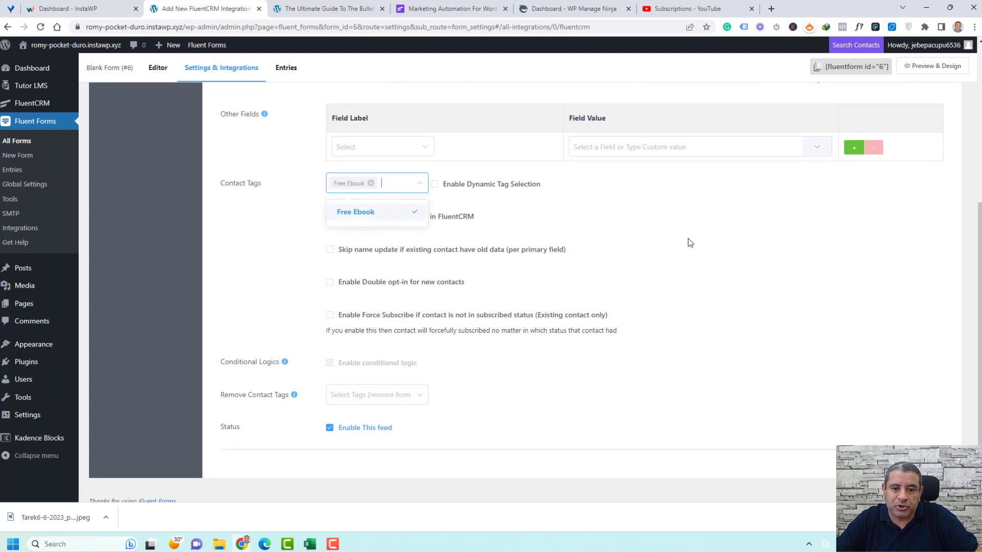
pyautogui.click(688, 239)
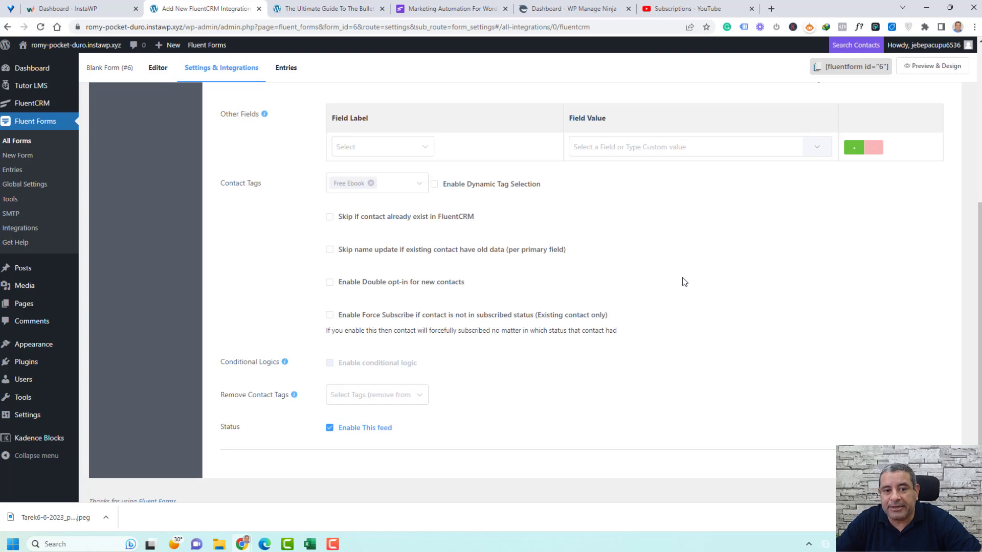
# Step: Map the feed's Email Address to the form's Email field and save the feed
pyautogui.scroll(5, 685, 282)
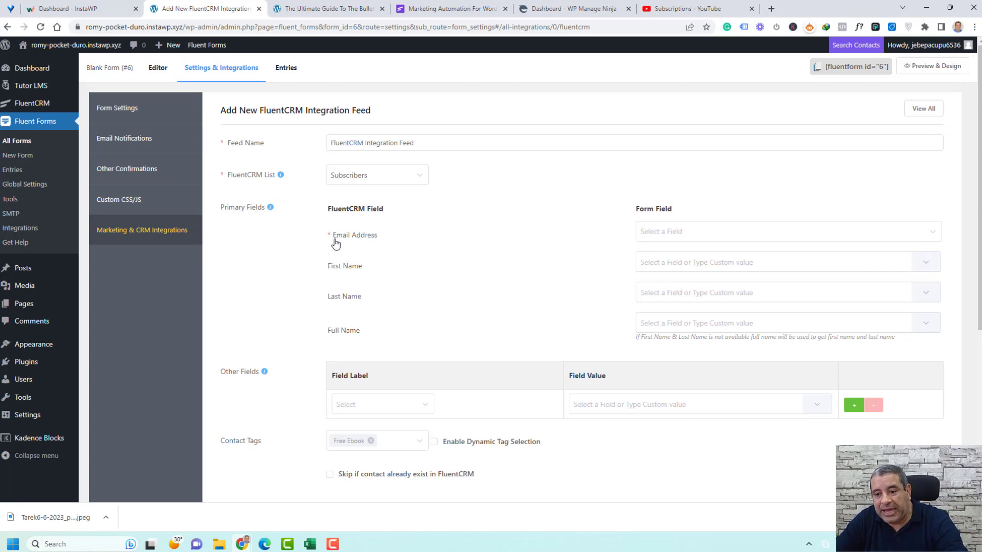
pyautogui.click(936, 234)
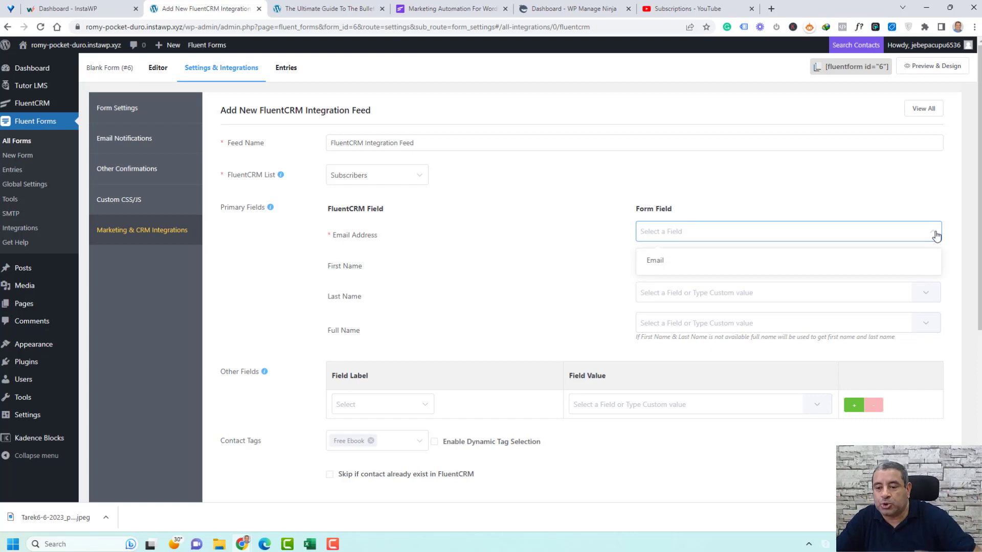
pyautogui.click(800, 263)
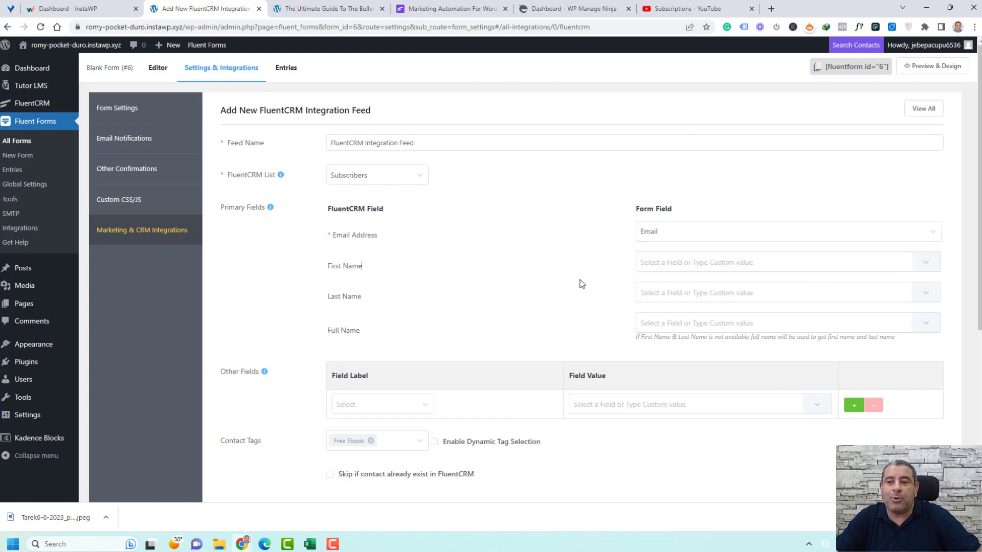
pyautogui.scroll(-5, 582, 284)
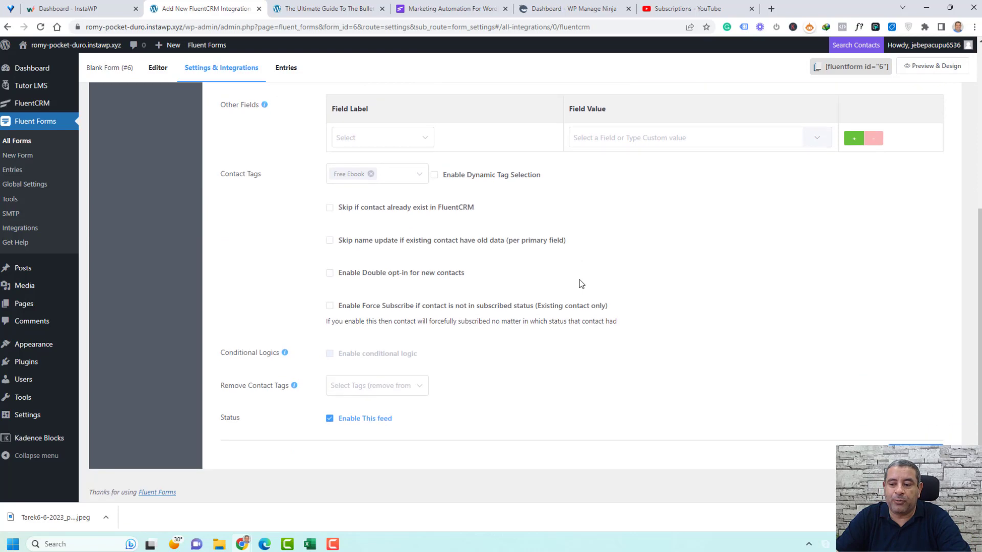
pyautogui.click(916, 452)
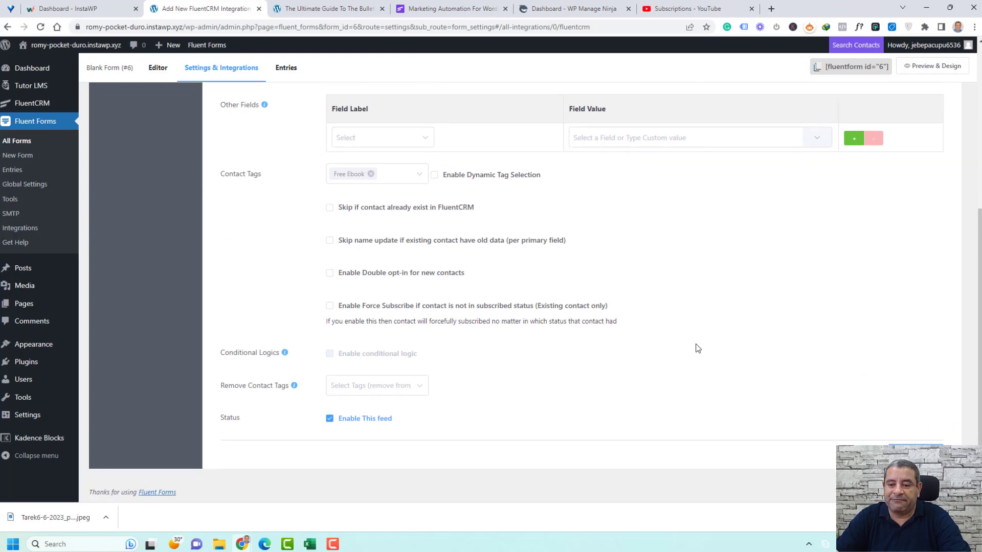
pyautogui.scroll(5, 697, 349)
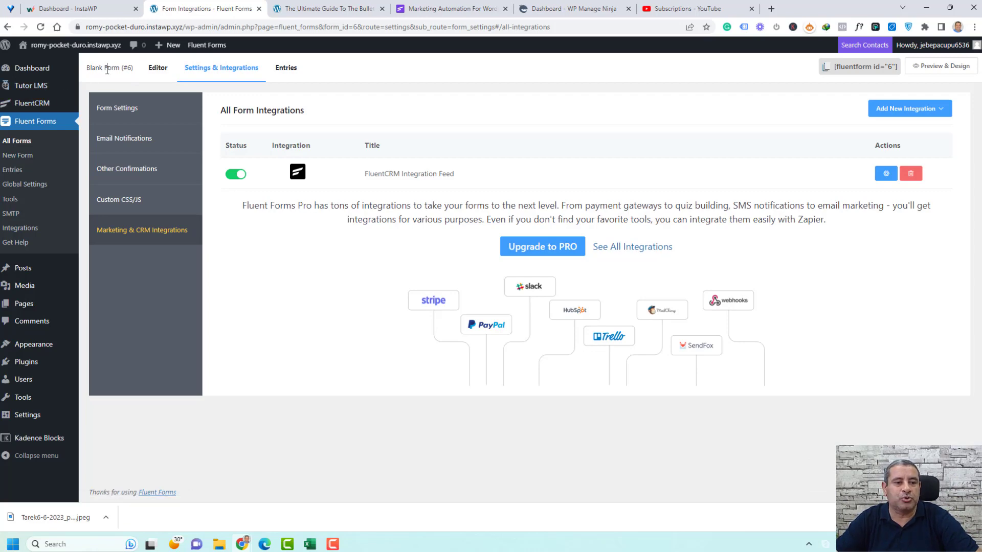
# Step: Rename the form as "Free Ebook", save it, and copy its shortcode
pyautogui.click(158, 68)
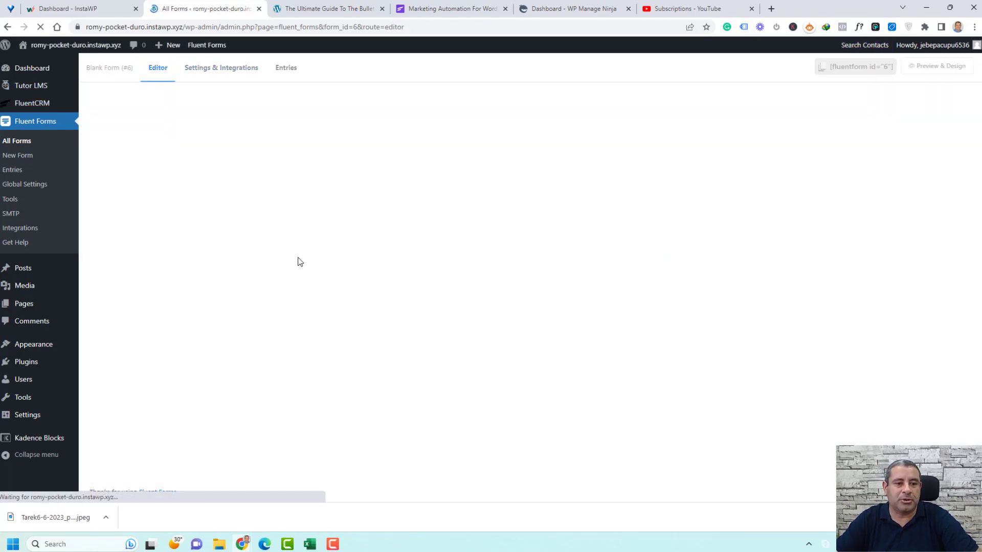
pyautogui.click(123, 68)
pyautogui.tripleClick(446, 165)
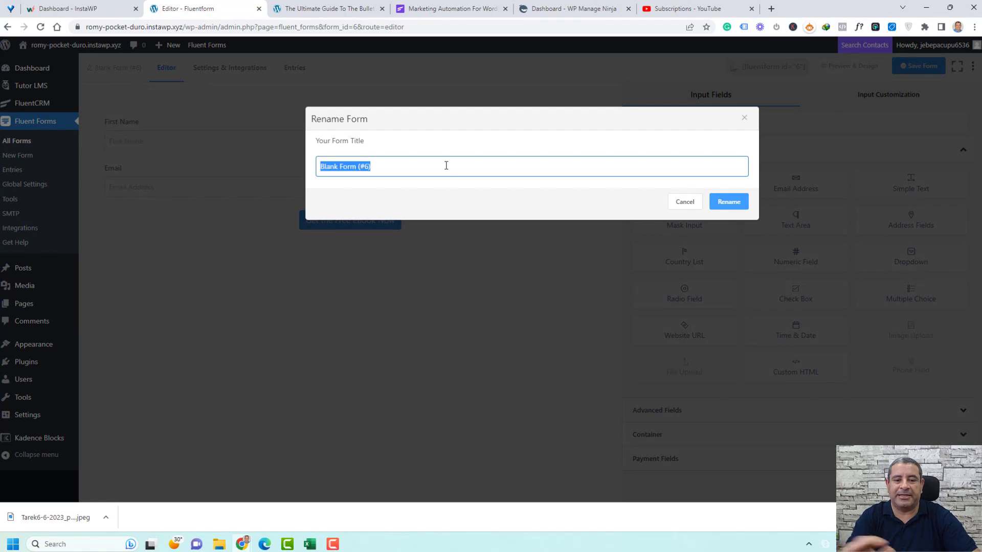
pyautogui.write('Free Ebook')
pyautogui.click(728, 202)
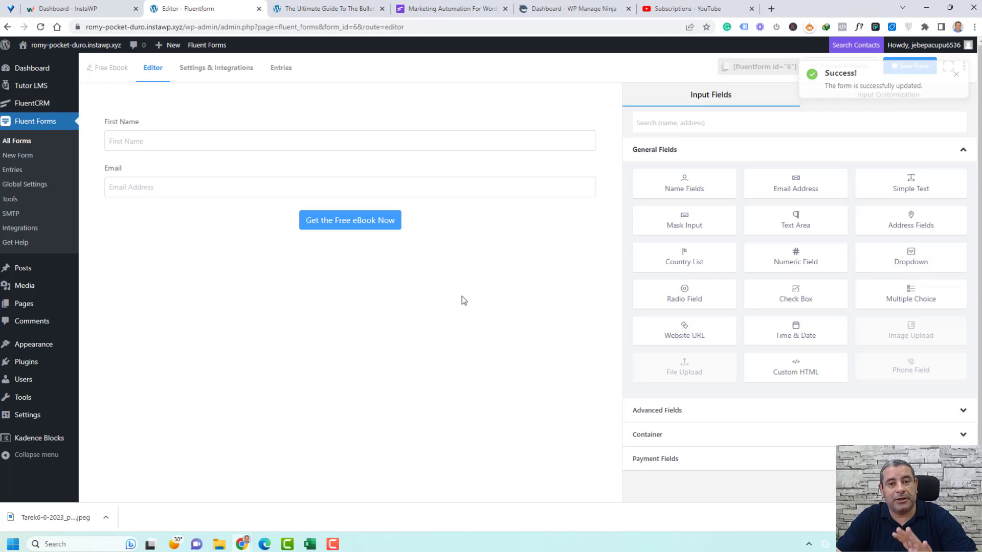
pyautogui.click(920, 70)
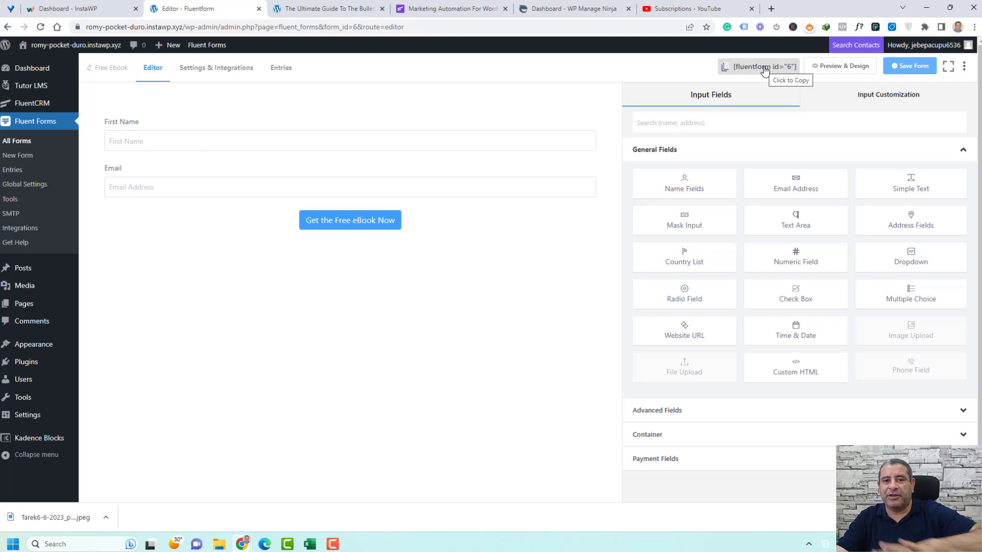
pyautogui.click(764, 71)
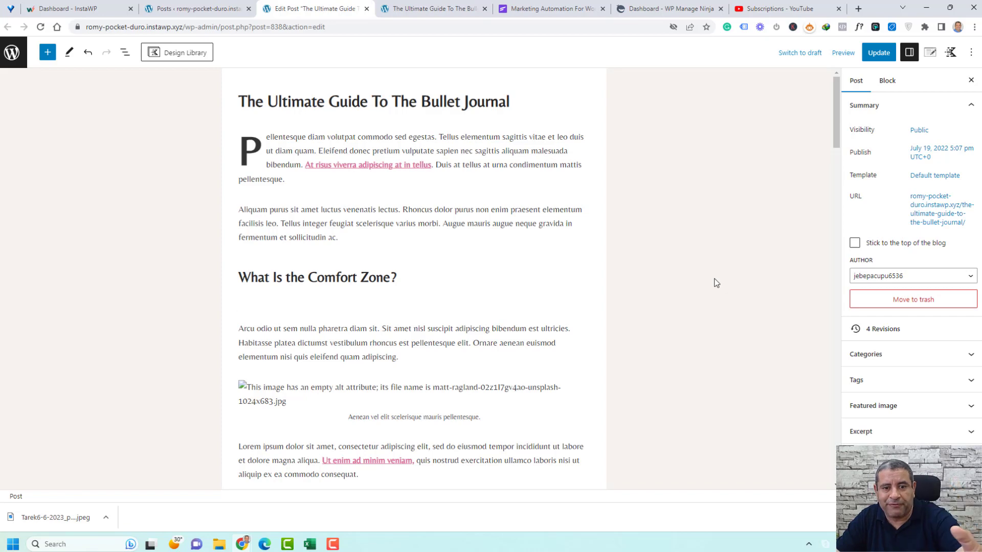
# Step: Insert a single-column Row Layout block after the last paragraph of the bullet journal post
pyautogui.scroll(-14, 716, 283)
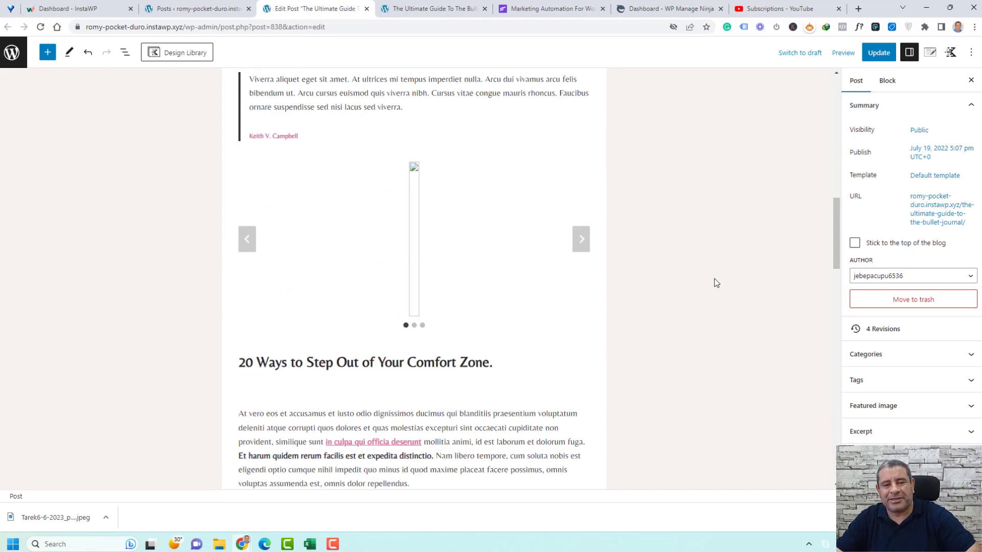
pyautogui.scroll(-20, 716, 282)
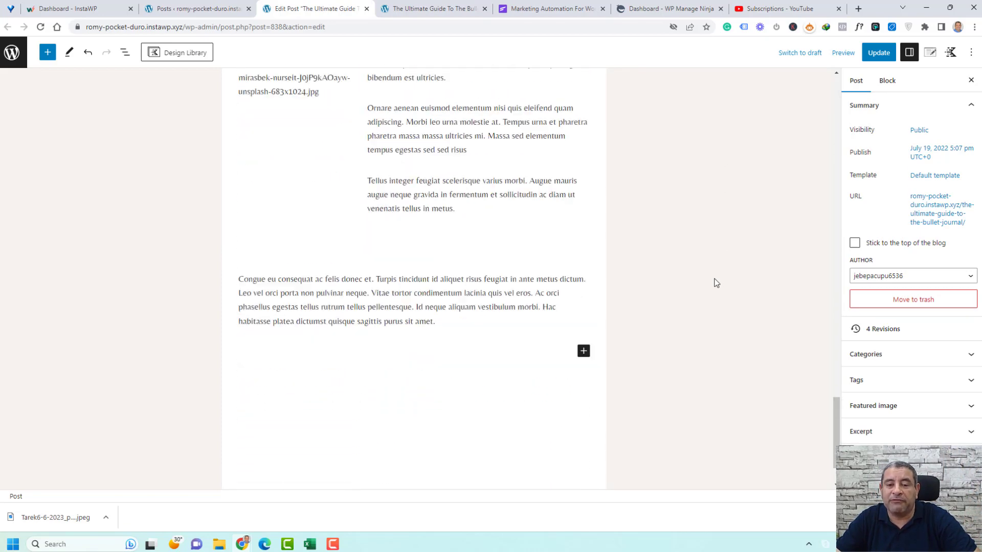
pyautogui.scroll(-1, 717, 283)
pyautogui.click(48, 52)
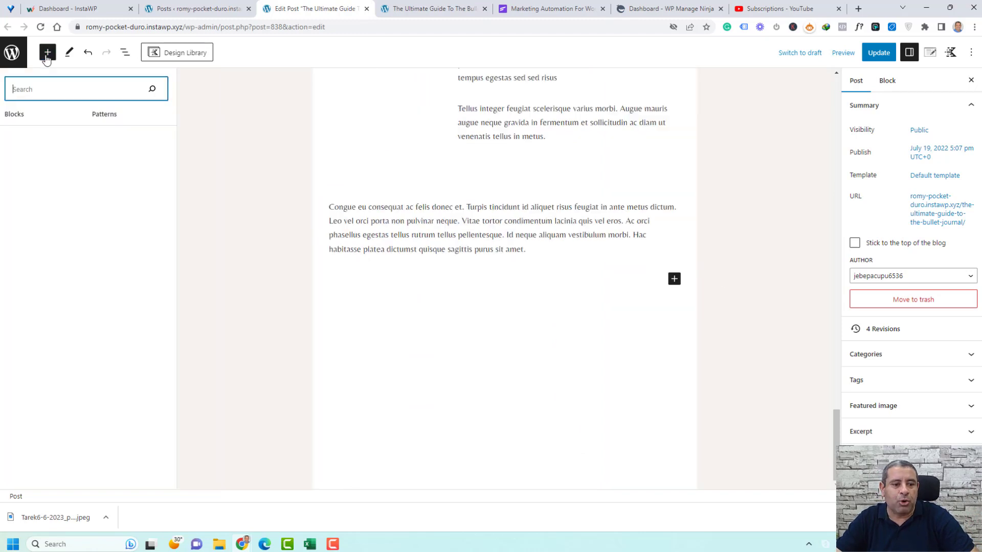
pyautogui.scroll(-2, 88, 271)
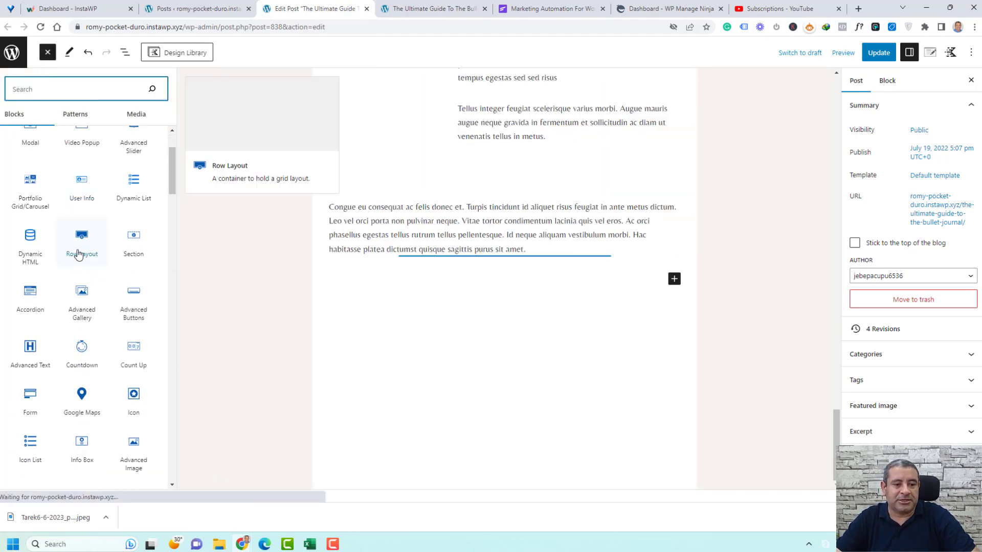
pyautogui.moveTo(82, 246)
pyautogui.mouseDown()
pyautogui.moveTo(511, 292)
pyautogui.moveTo(639, 282)
pyautogui.moveTo(583, 282)
pyautogui.moveTo(596, 285)
pyautogui.mouseUp()
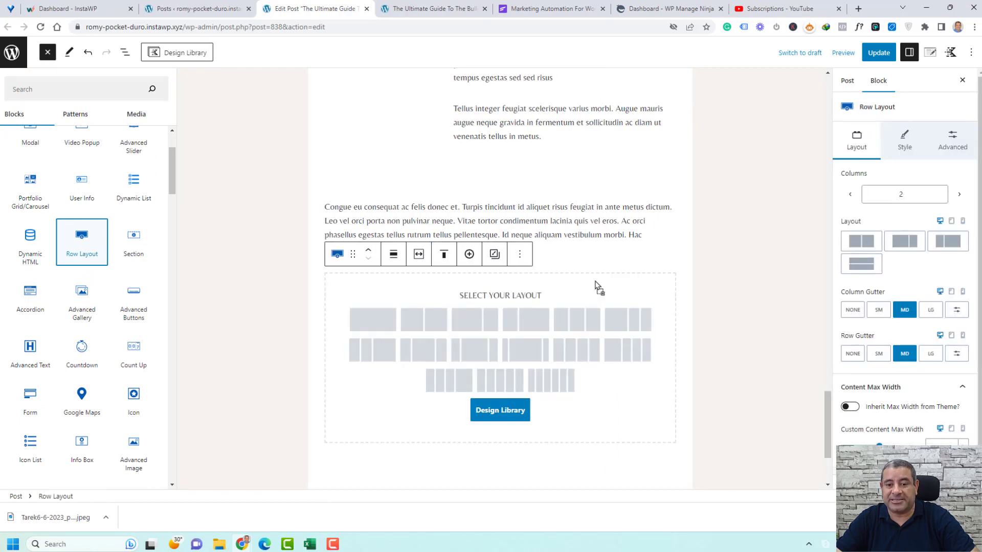
pyautogui.click(368, 328)
# Step: Set the background color of the section inside the new row to light pink, F7DEDE
pyautogui.click(539, 291)
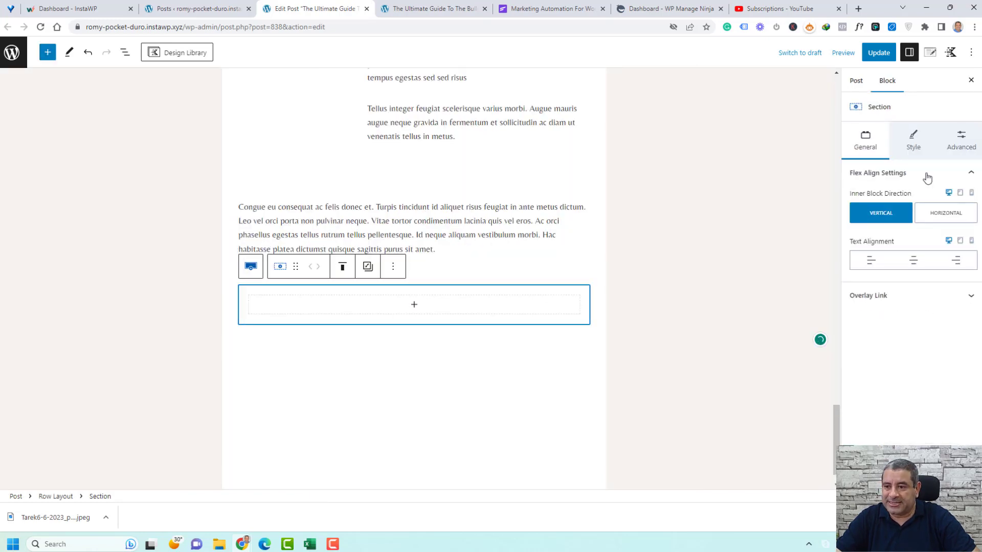
pyautogui.click(917, 142)
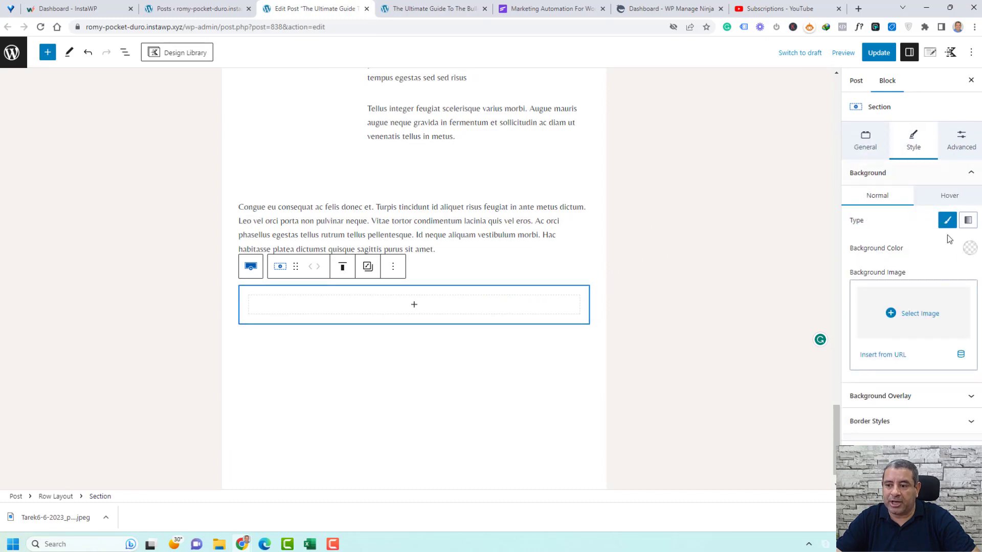
pyautogui.click(970, 249)
pyautogui.click(924, 226)
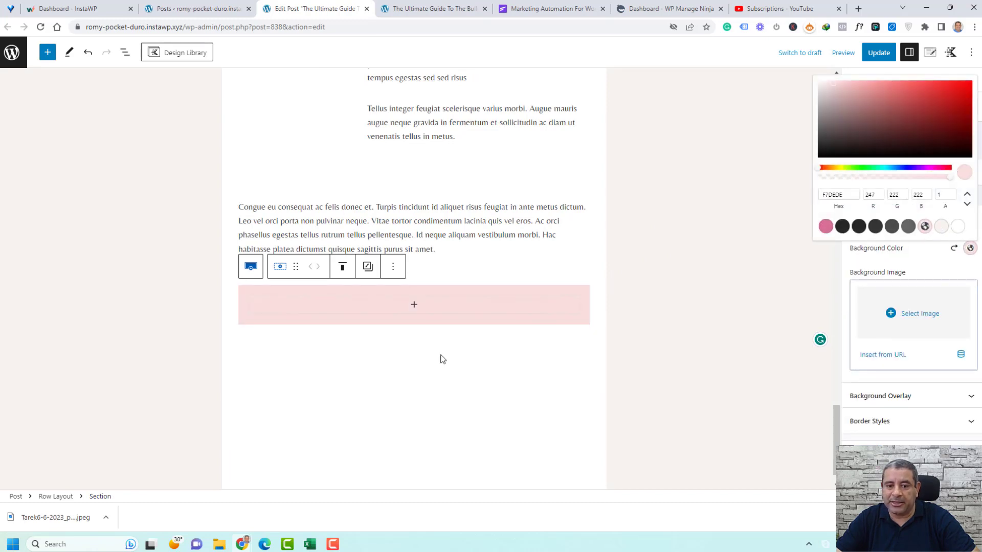
# Step: Add a Fluent Forms block inside the pink section and select the Free Ebook form for it
pyautogui.click(418, 310)
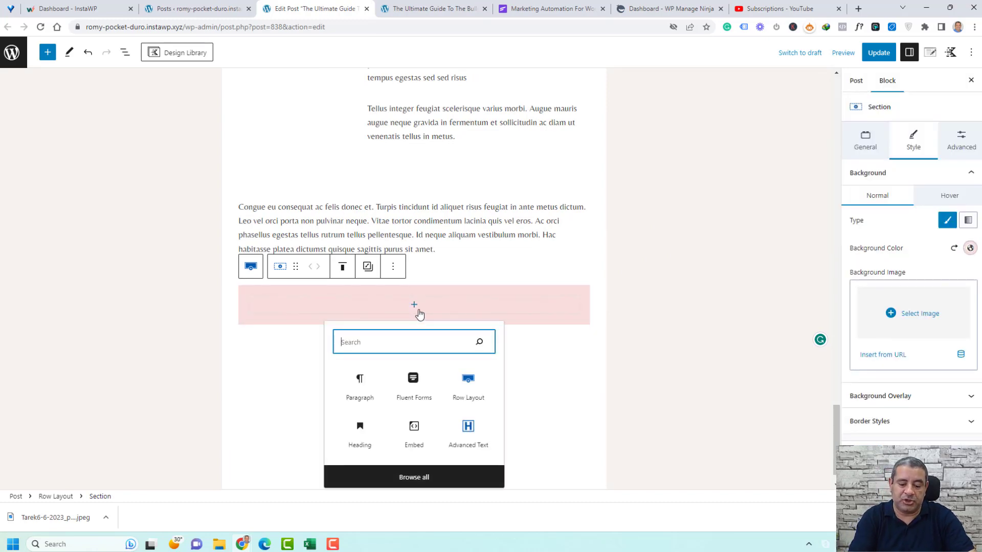
pyautogui.write('flue')
pyautogui.click(359, 379)
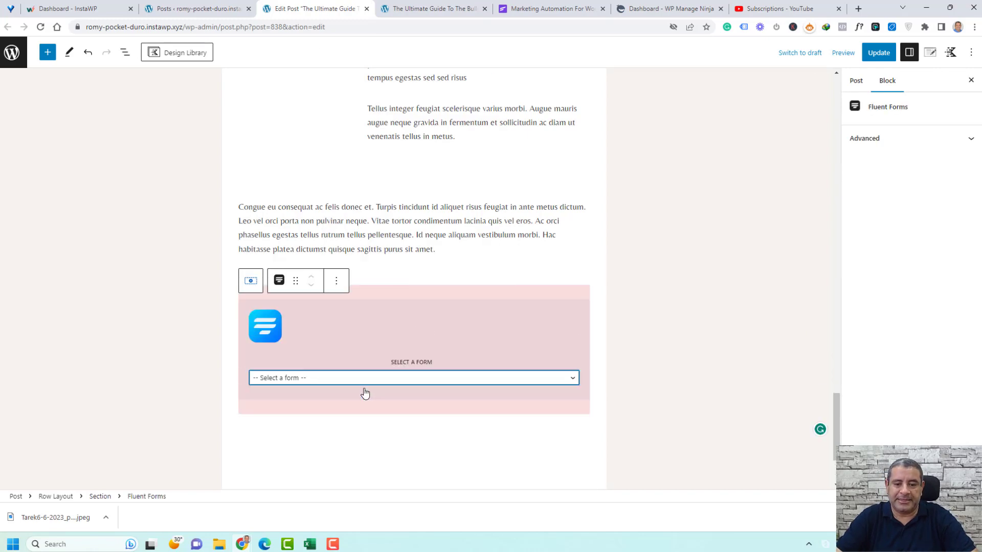
pyautogui.click(366, 381)
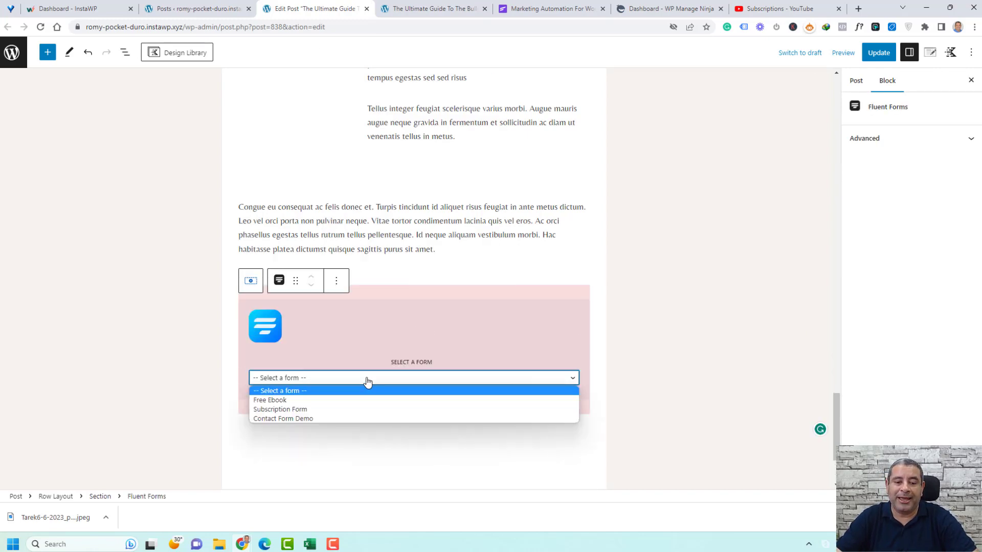
pyautogui.click(337, 400)
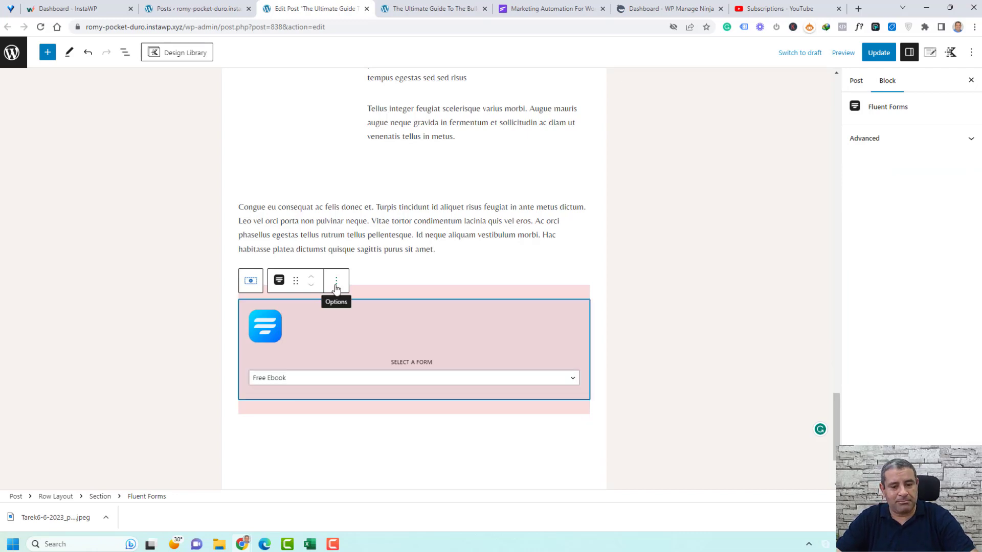
# Step: Insert a block before the form with the centered heading "Sign up to download the free ebook"
pyautogui.click(336, 281)
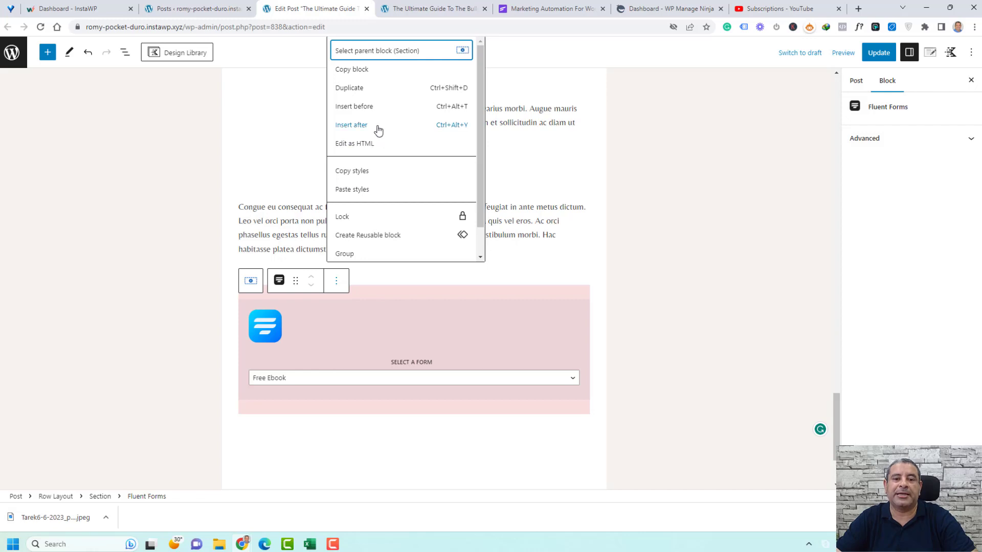
pyautogui.click(377, 108)
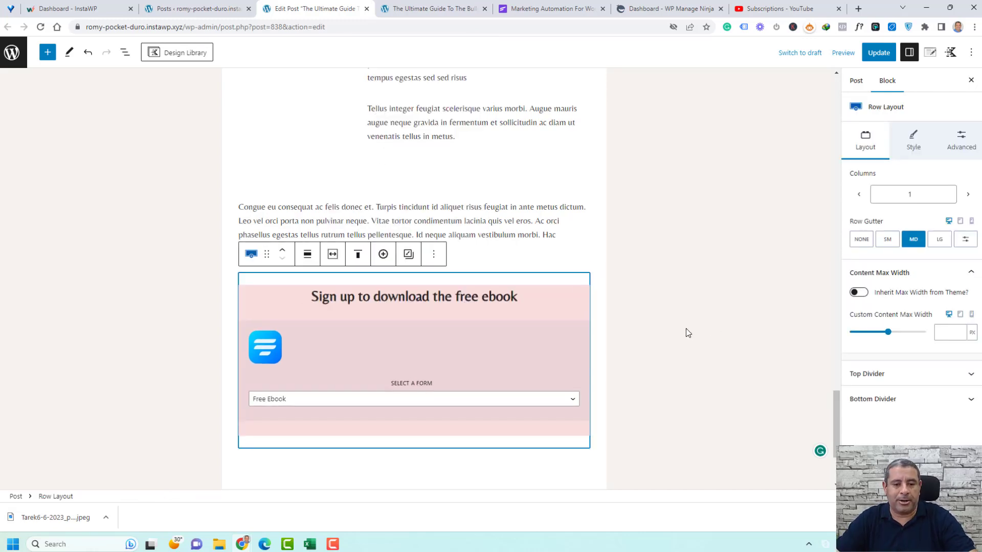
# Step: Set the row layout's padding to MD on top and SM on the right and left sides, and update the post
pyautogui.click(970, 147)
pyautogui.click(861, 199)
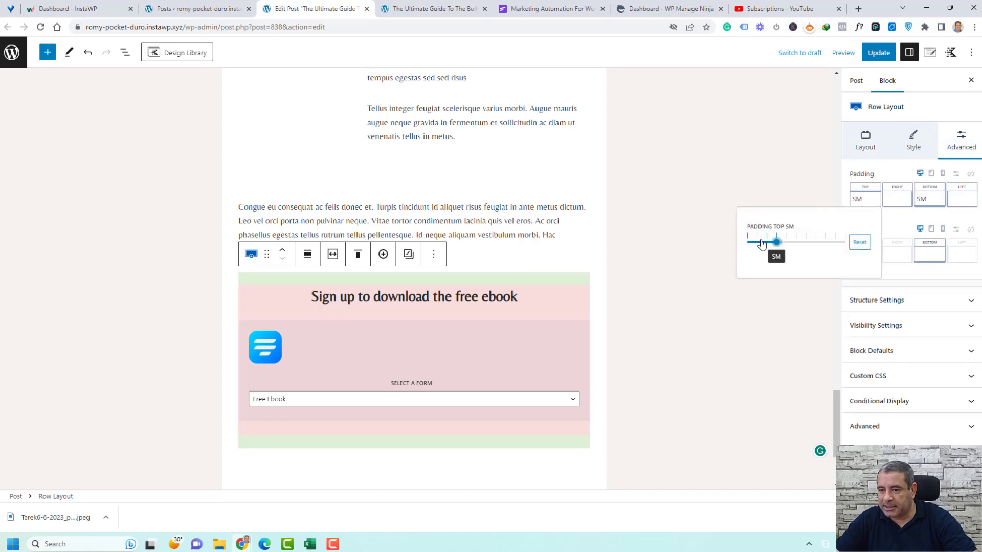
pyautogui.moveTo(762, 244); pyautogui.dragTo(790, 241)
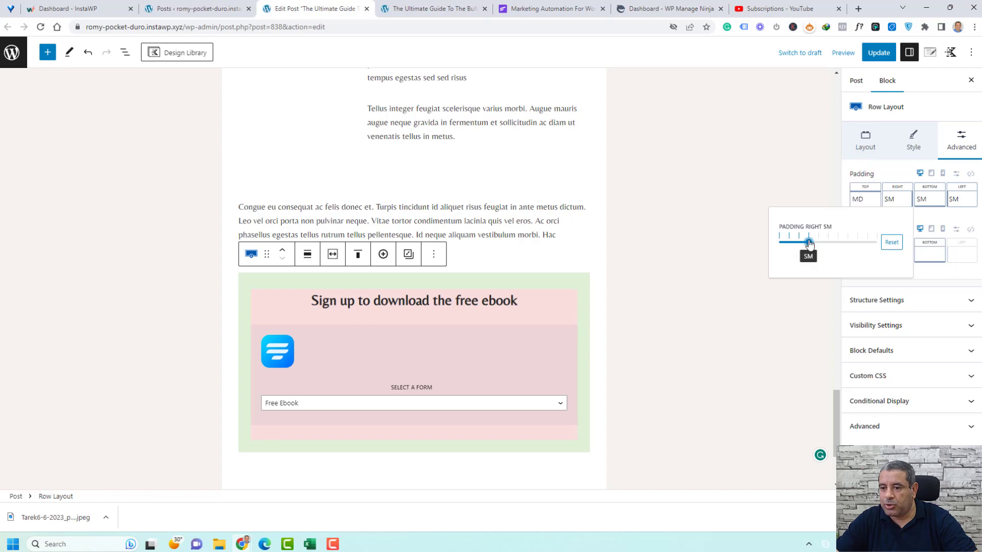
pyautogui.click(874, 53)
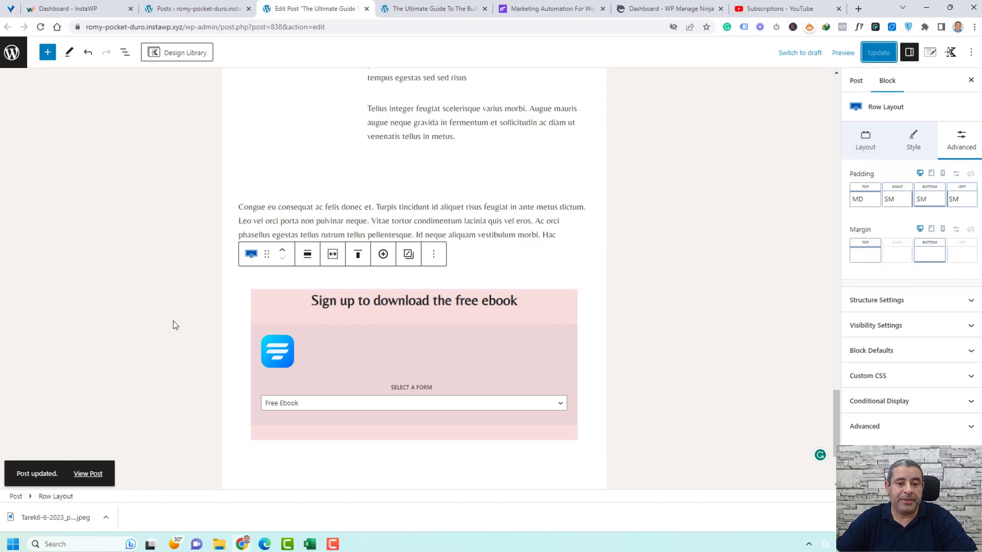
# Step: View the updated post in a new browser tab and check the sign-up form at the end of the article
pyautogui.rightClick(89, 469)
pyautogui.click(134, 323)
pyautogui.scroll(-15, 581, 215)
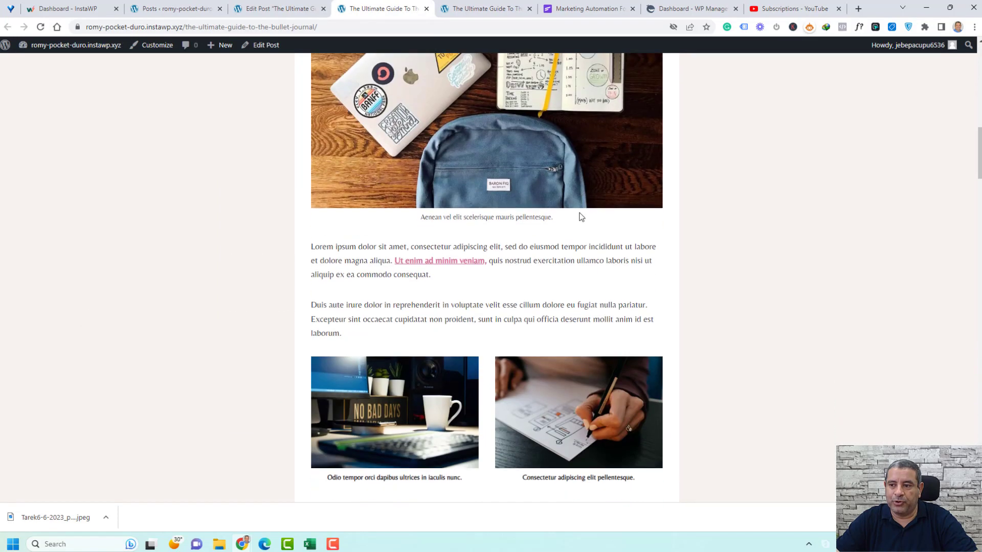
pyautogui.scroll(-10, 592, 243)
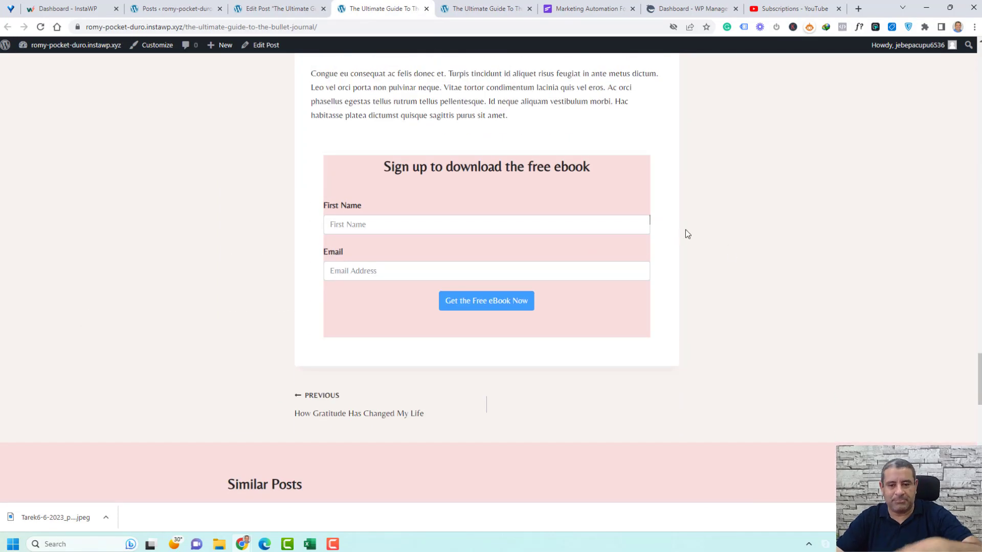
# Step: Fill in the sign-up form with a test subscriber's first name and email address, and submit it
pyautogui.click(582, 228)
pyautogui.click(410, 271)
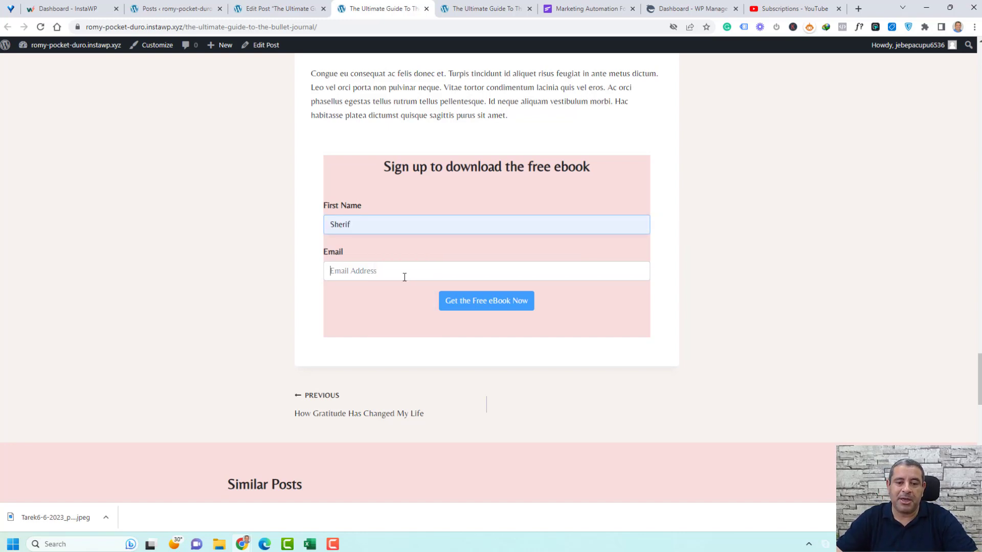
pyautogui.click(407, 275)
pyautogui.click(394, 335)
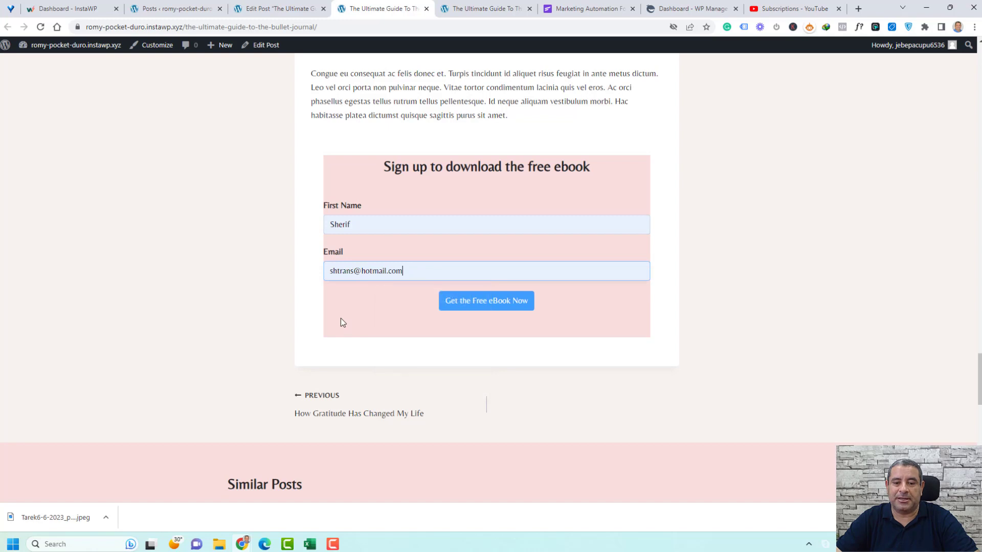
pyautogui.click(471, 307)
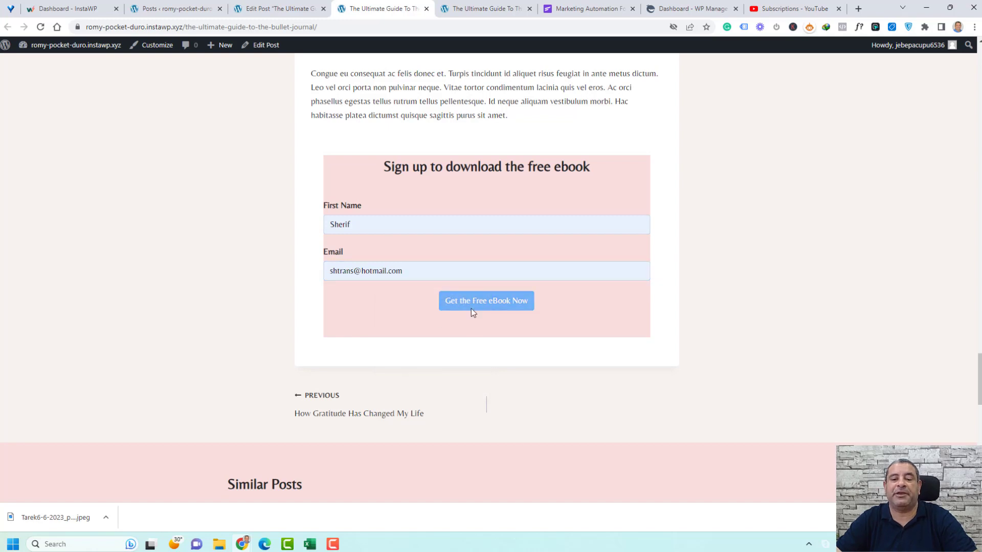
pyautogui.doubleClick(540, 201)
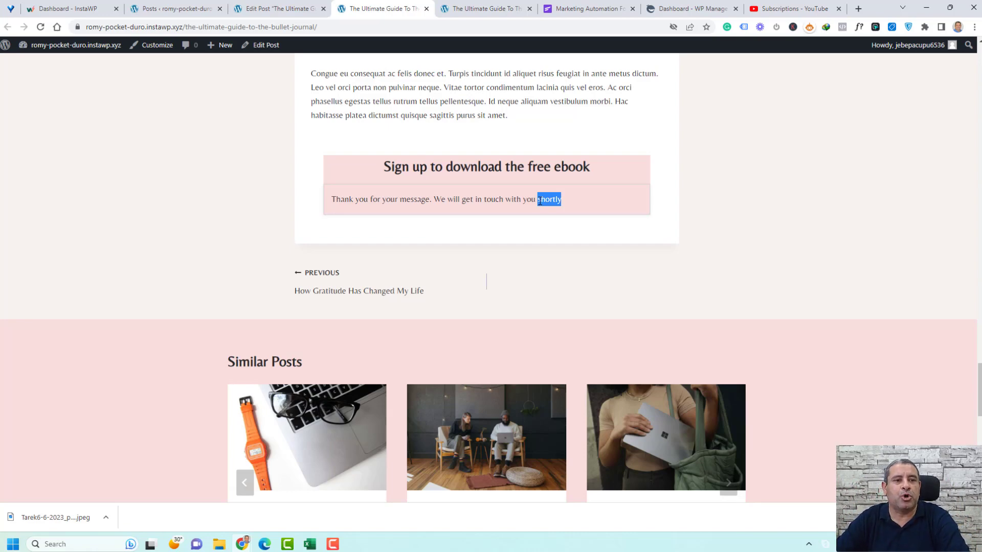
# Step: Reload the WordPress admin page and open the newly submitted subscriber's contact profile in FluentCRM
pyautogui.click(159, 8)
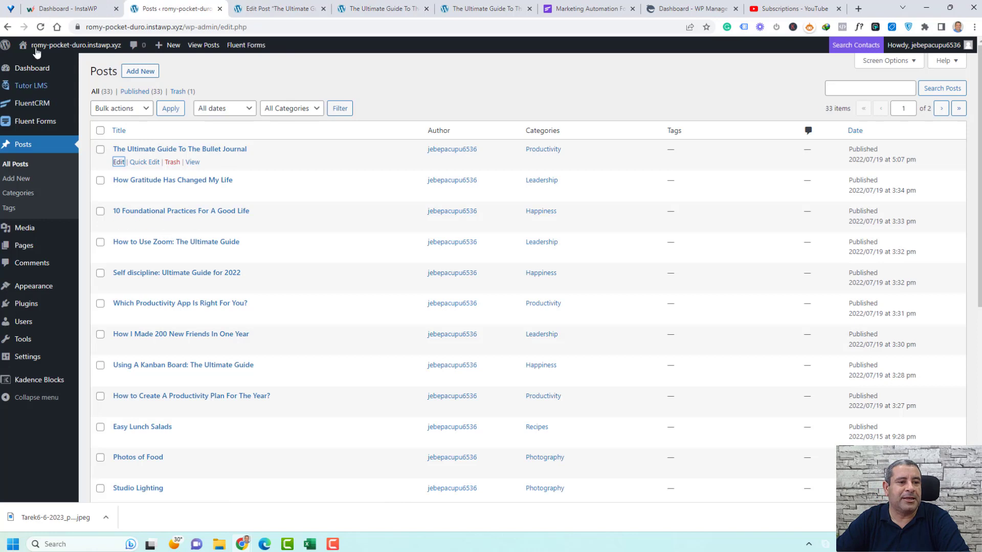
pyautogui.click(40, 26)
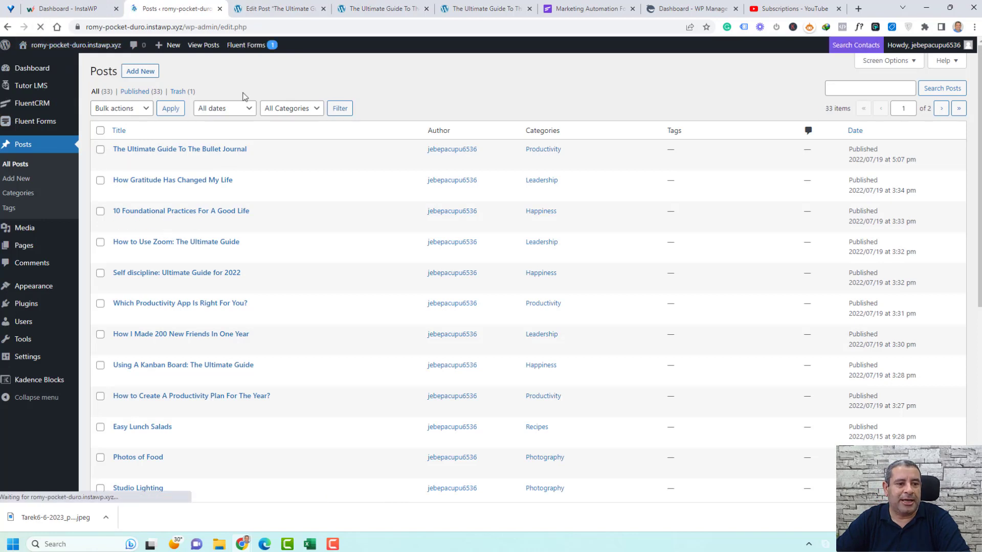
pyautogui.moveTo(39, 108)
pyautogui.click(93, 122)
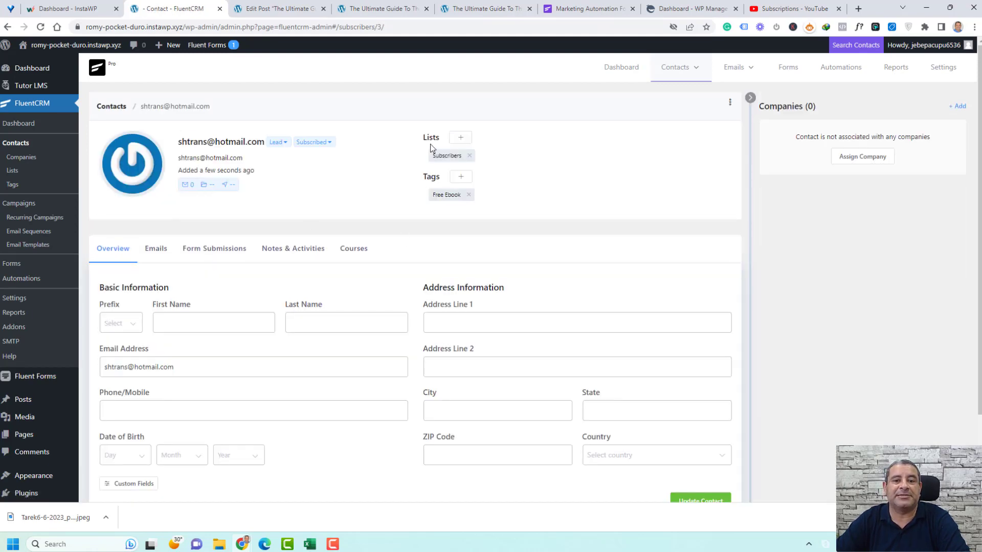
# Step: Examine the contact's lists, tags, basic information, form submissions and emails
pyautogui.moveTo(435, 154)
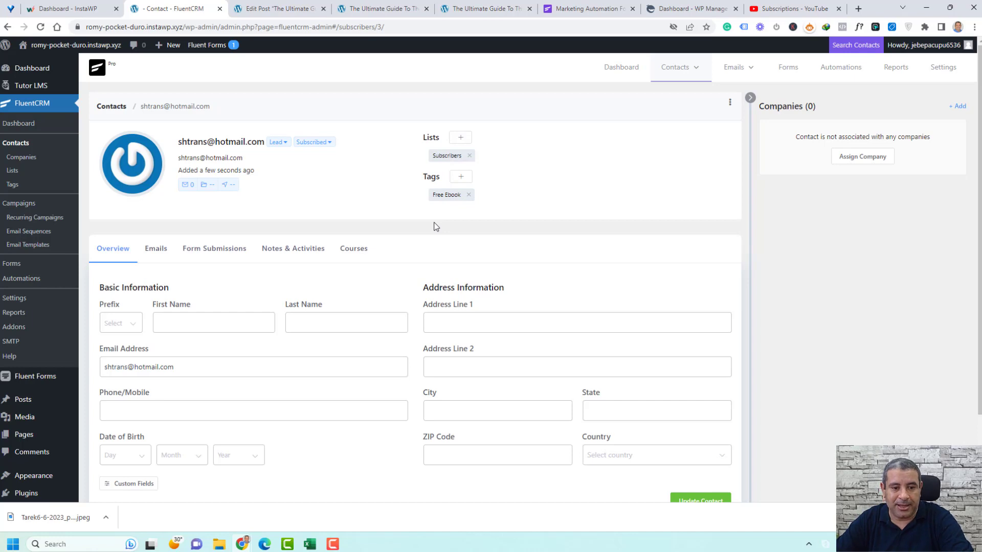
pyautogui.scroll(-2, 434, 226)
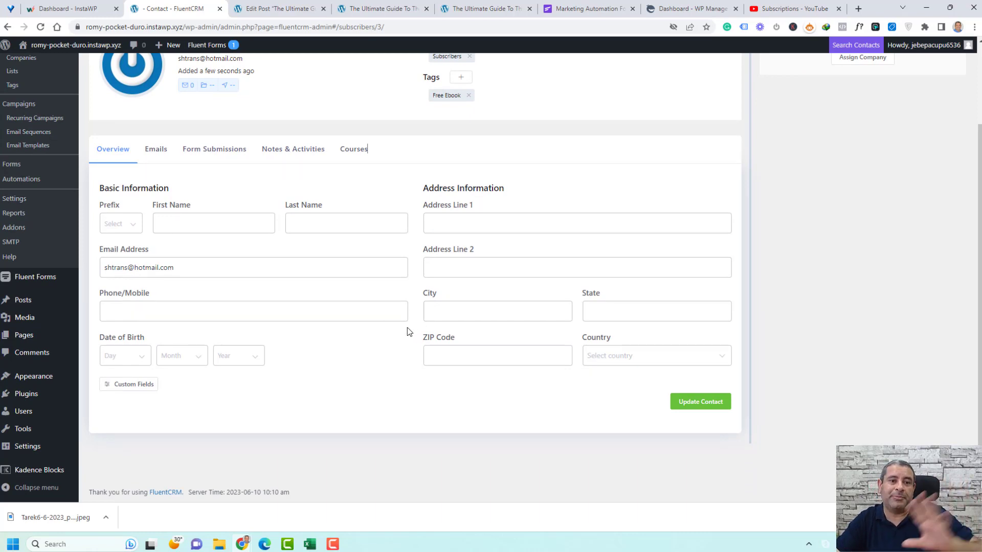
pyautogui.click(218, 155)
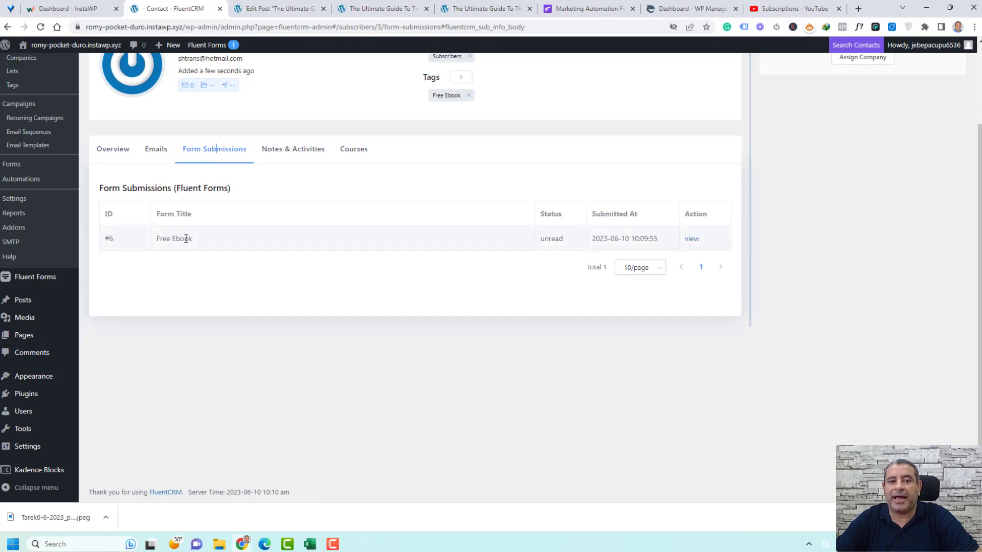
pyautogui.click(156, 150)
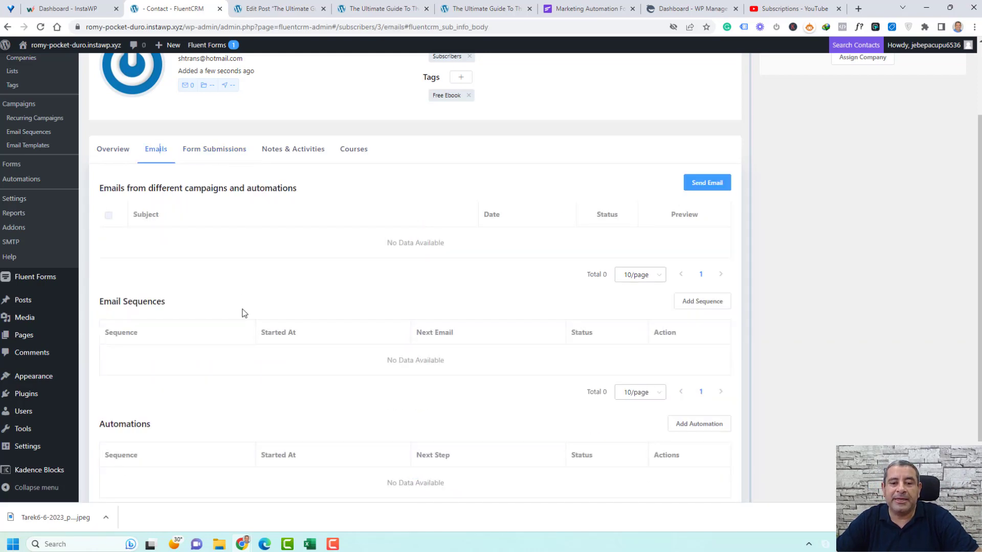
pyautogui.scroll(3, 244, 313)
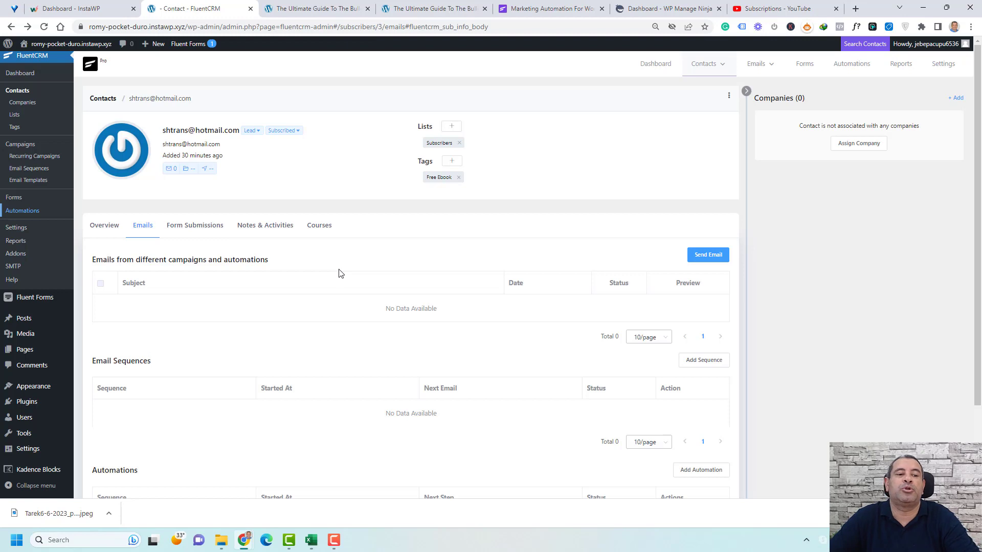
# Step: Create a new FluentCRM automation labelled "Free Ebook Automation" with the Tag Applied trigger
pyautogui.click(21, 210)
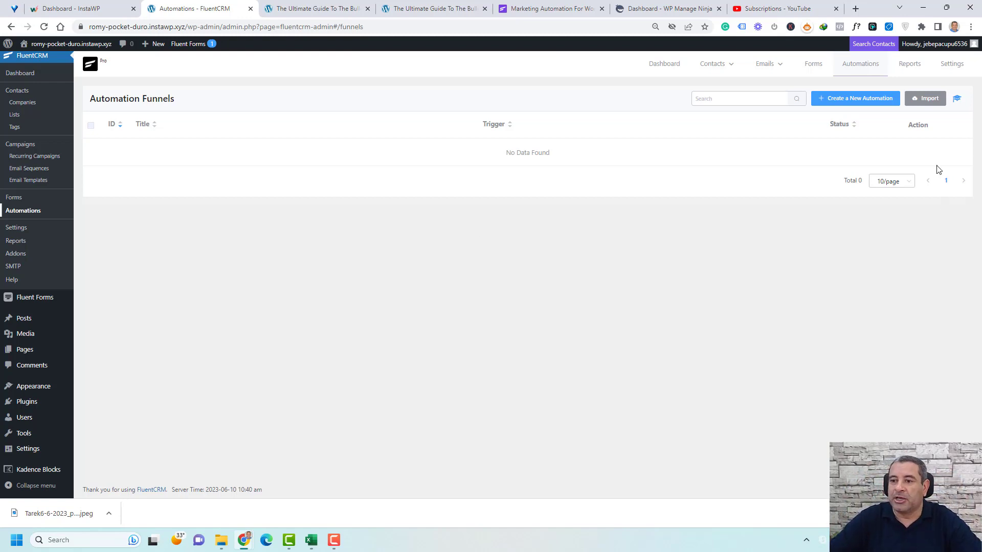
pyautogui.click(843, 99)
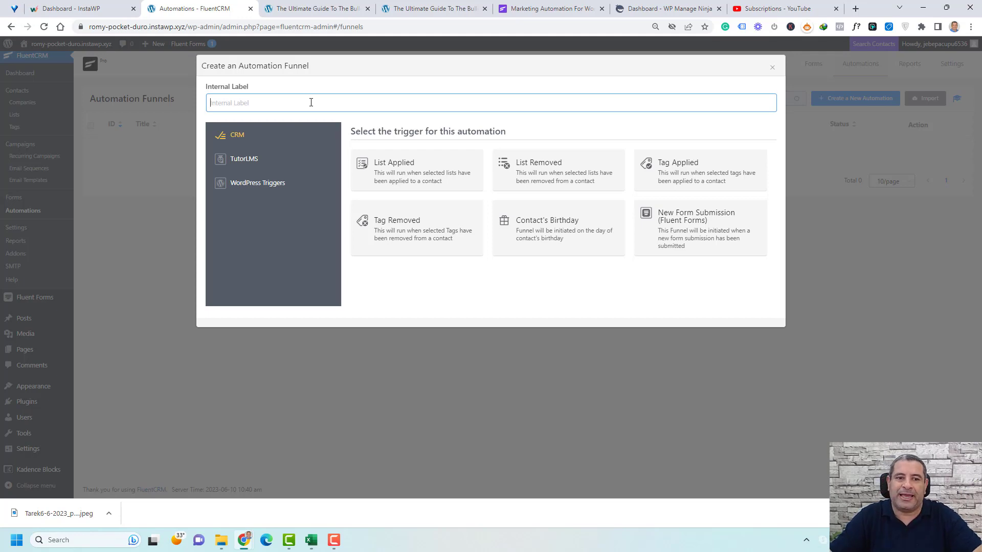
pyautogui.write('Free Ebook Automation')
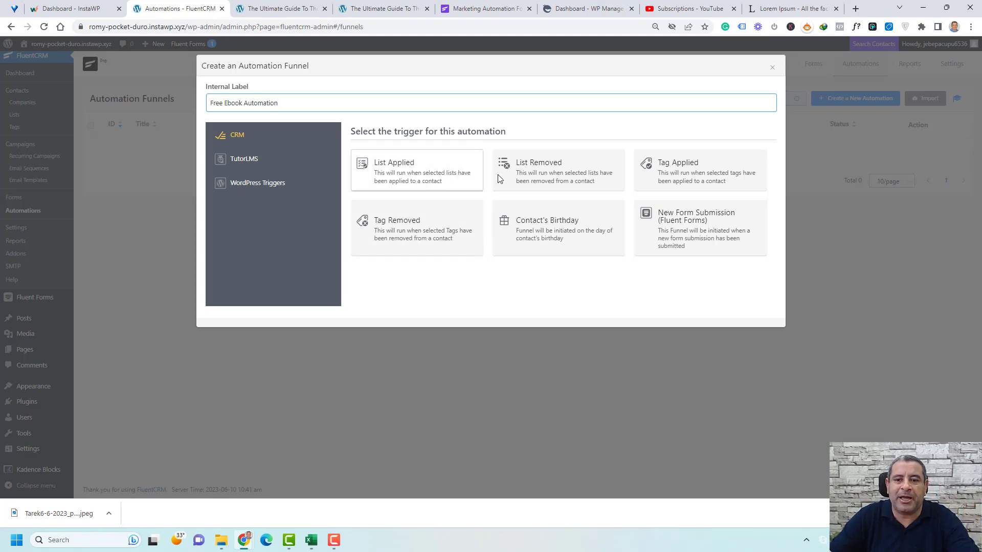
pyautogui.click(685, 165)
pyautogui.click(754, 335)
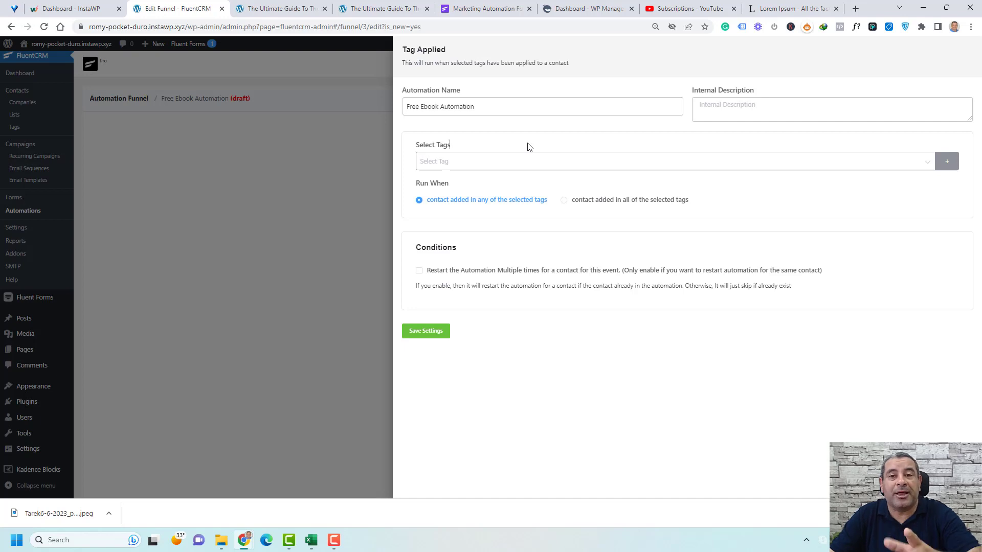
# Step: Select the Free Ebook tag for the automation's trigger and save the trigger settings
pyautogui.click(520, 162)
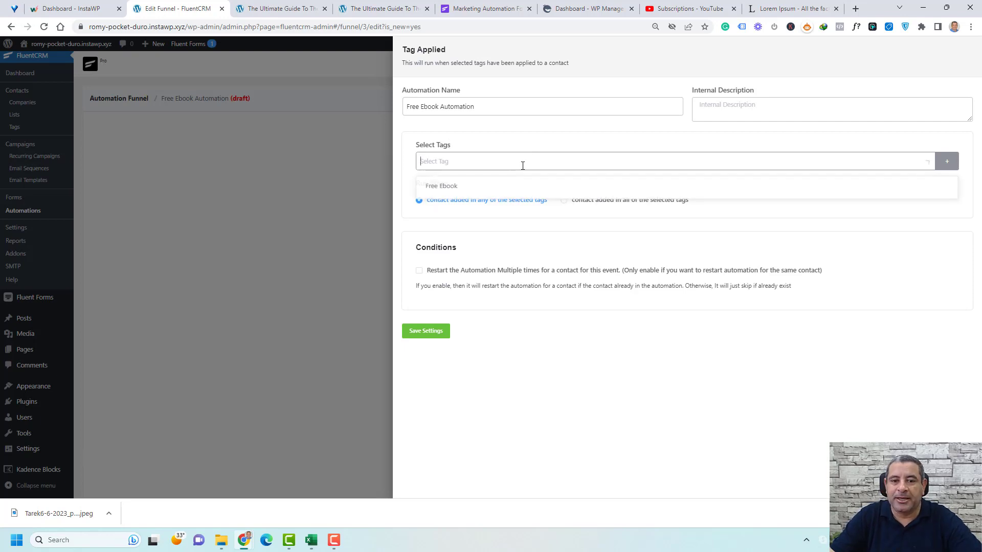
pyautogui.click(463, 192)
pyautogui.click(404, 159)
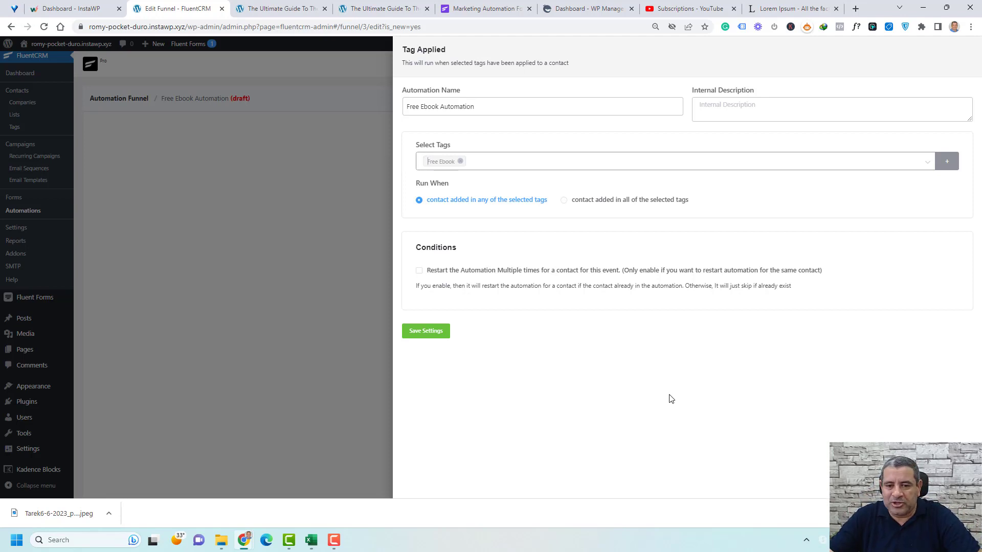
pyautogui.click(419, 331)
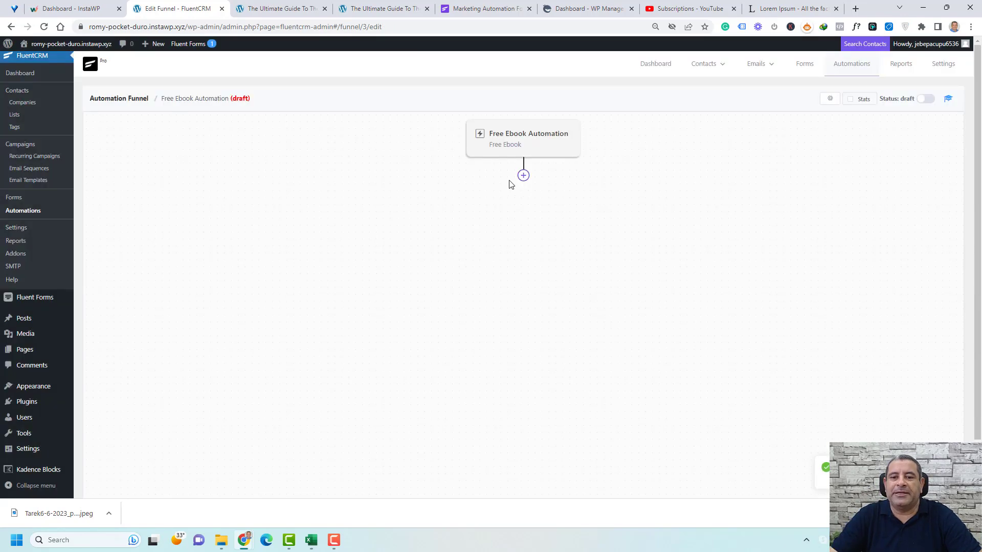
# Step: Add a Send Custom Email action after the trigger and replace its placeholder body with "Hi,", Lorem Ipsum paragraphs and the sender's name
pyautogui.click(523, 176)
pyautogui.click(525, 179)
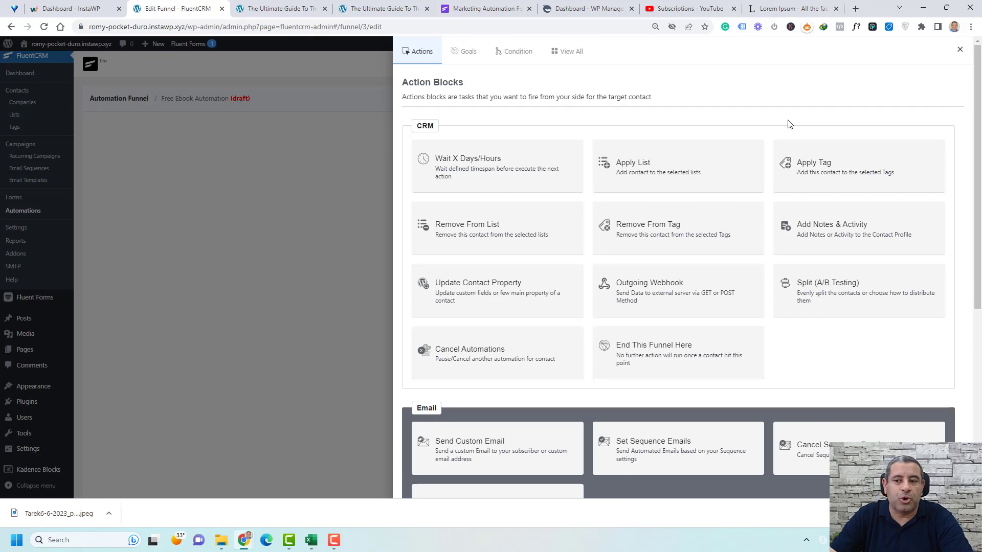
pyautogui.scroll(-3, 612, 219)
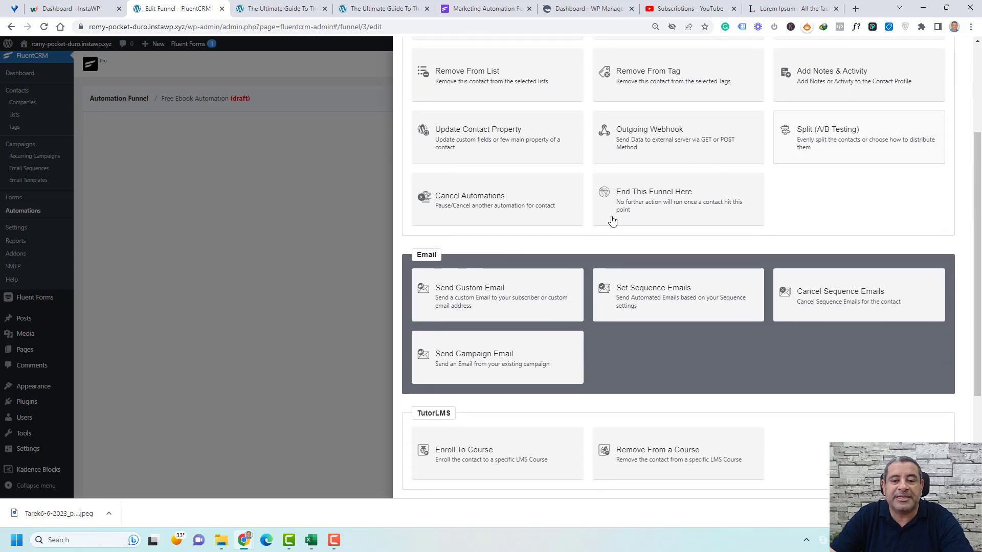
pyautogui.click(494, 298)
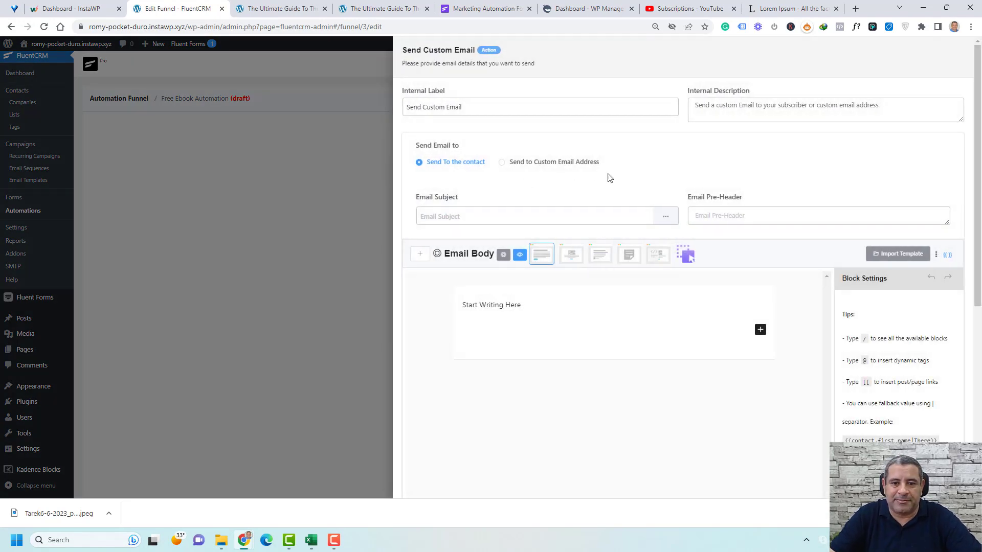
pyautogui.tripleClick(491, 307)
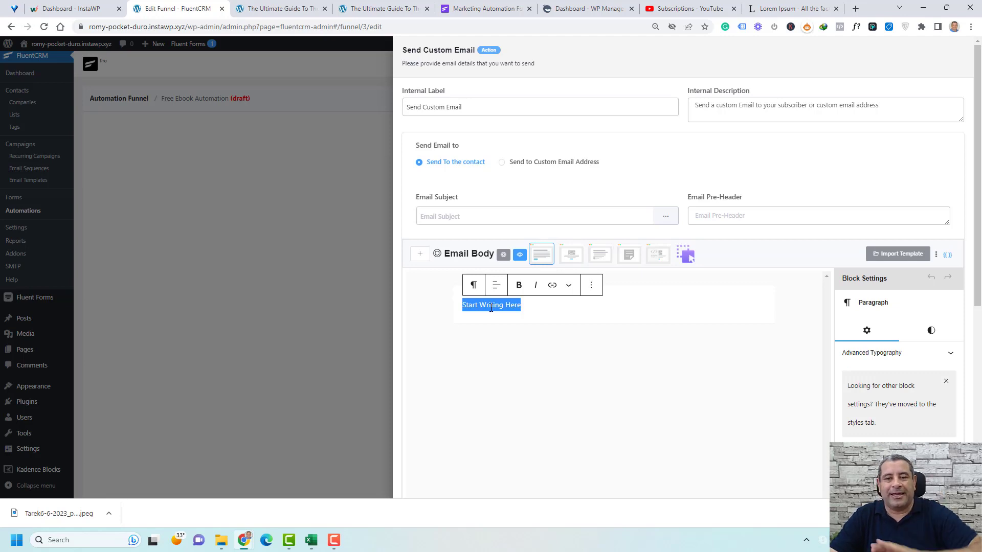
pyautogui.write("Hi, simply dummy text of the printing and typesetting industry. Lorem Ipsum has been the industry's standard dummy text ever since the 1500s, when an unknown printer took a galley of type and scrambled it to make a type specimen book. It has survived not only five centuries, but also the leap into electronic typesetting, remaining essentially unchanged. It was popularised in the 1960s with the release of Letraset sheets  Sherif")
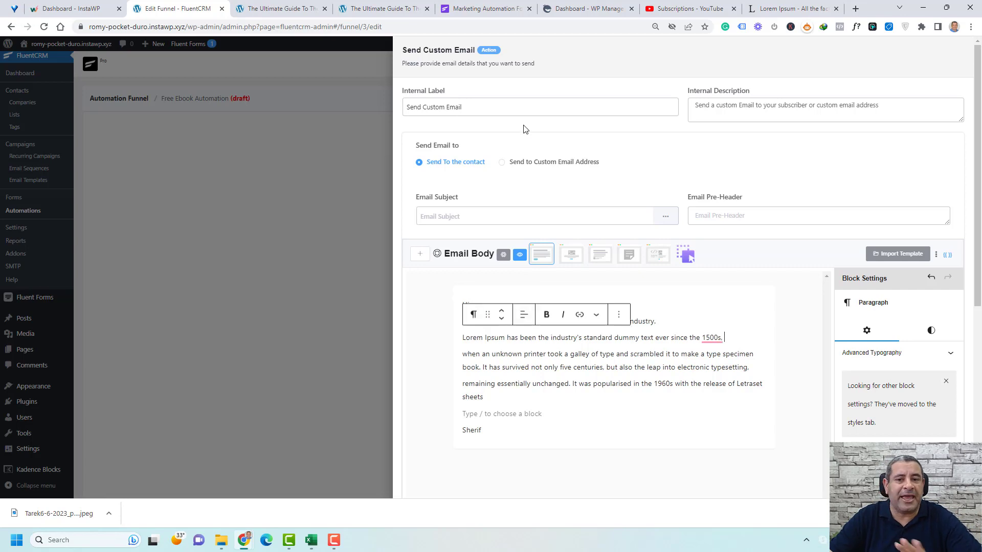
# Step: Set the email action's internal label to "Free Ebook Delivery"
pyautogui.tripleClick(494, 112)
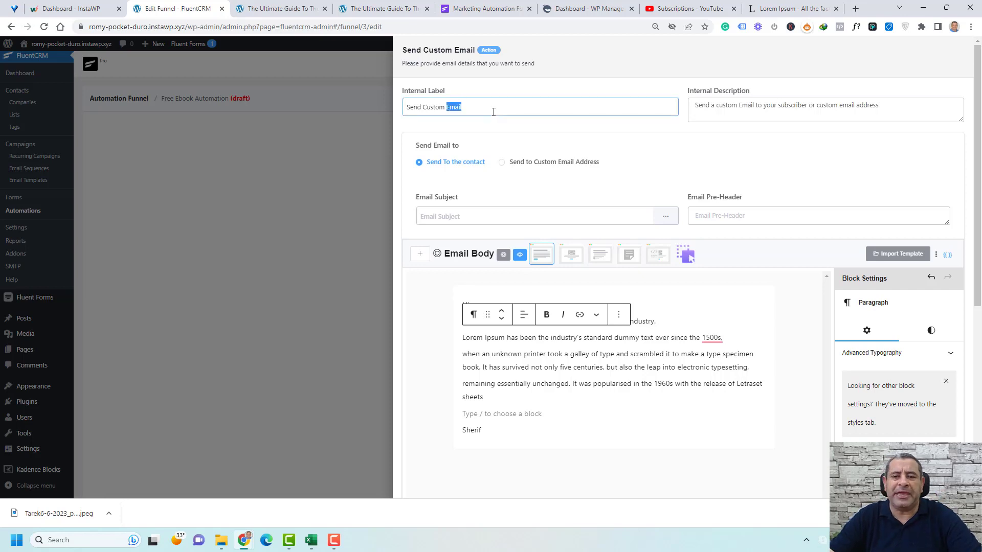
pyautogui.write('Fre')
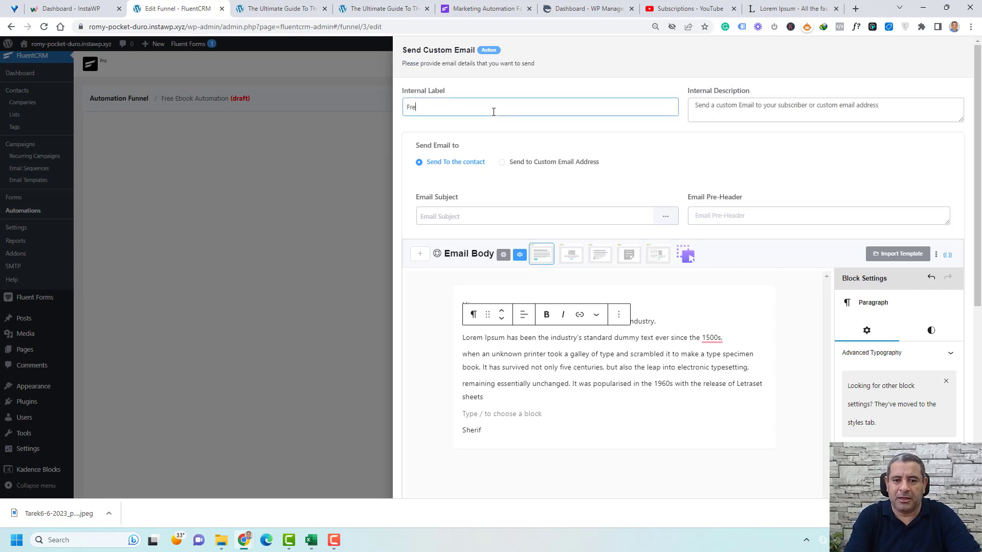
pyautogui.write('e Ebook Delivey')
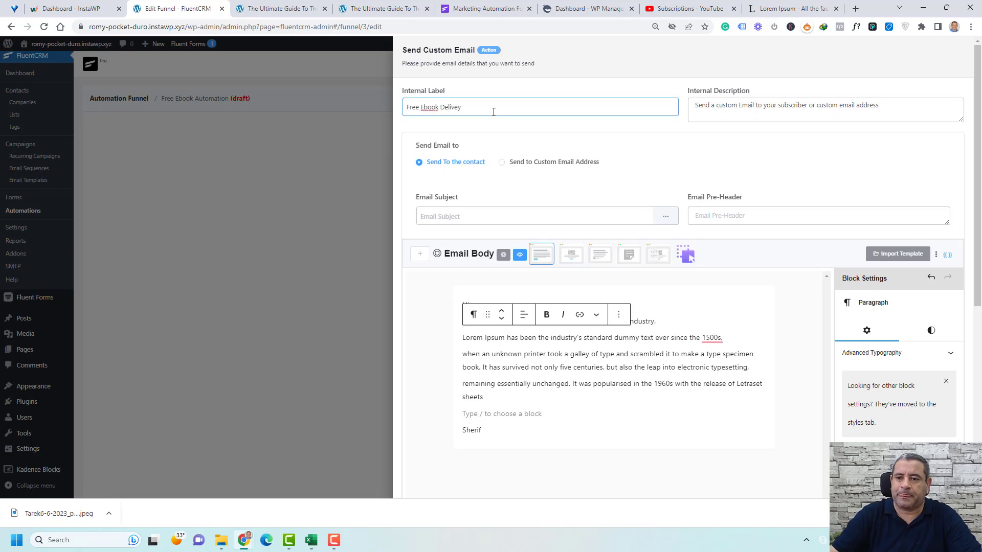
pyautogui.doubleClick(493, 112)
pyautogui.write('Delivery')
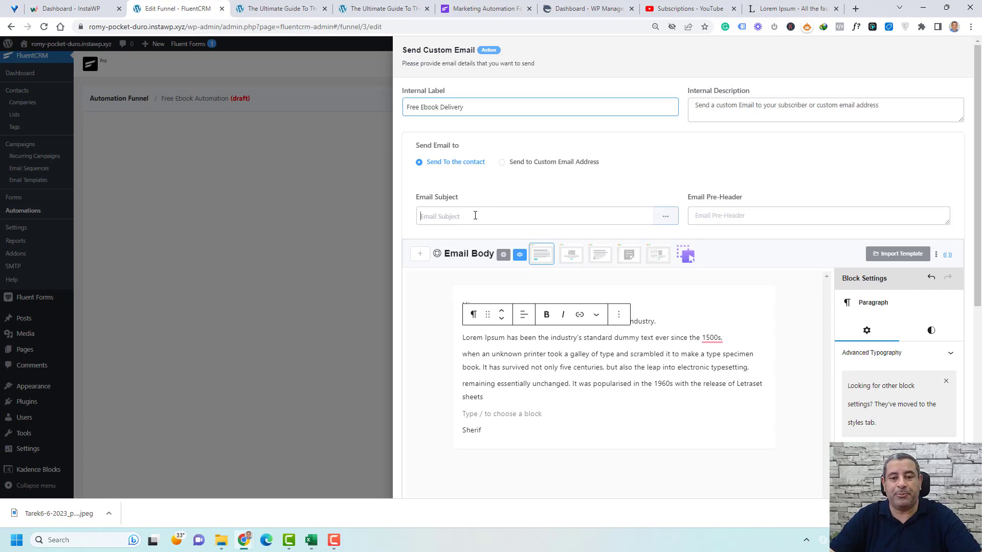
# Step: Set the email subject to "Here is your Free ebook" and place the cursor at the end of the body's first dummy-text paragraph
pyautogui.click(475, 216)
pyautogui.write('Here is your Free ebook')
pyautogui.click(621, 354)
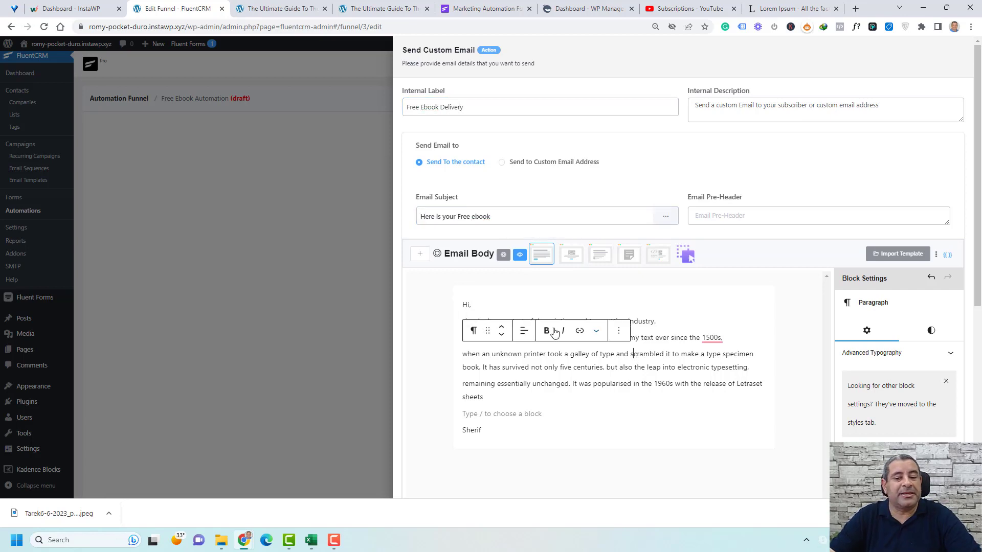
pyautogui.click(653, 325)
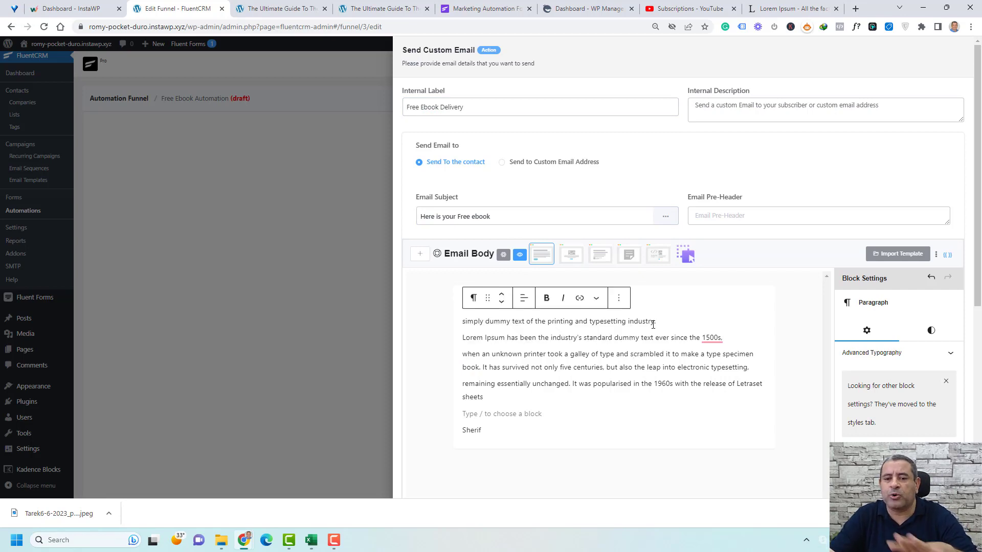
# Step: Link the phrase "the industry's standard dummy text ever" in the email body's second dummy-text paragraph to "#"
pyautogui.click(609, 342)
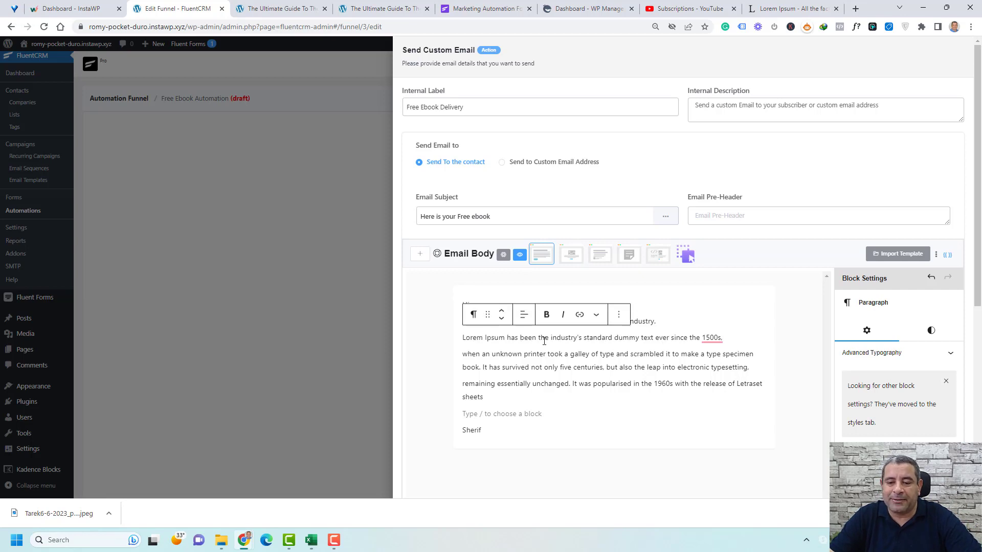
pyautogui.moveTo(540, 339); pyautogui.dragTo(674, 339)
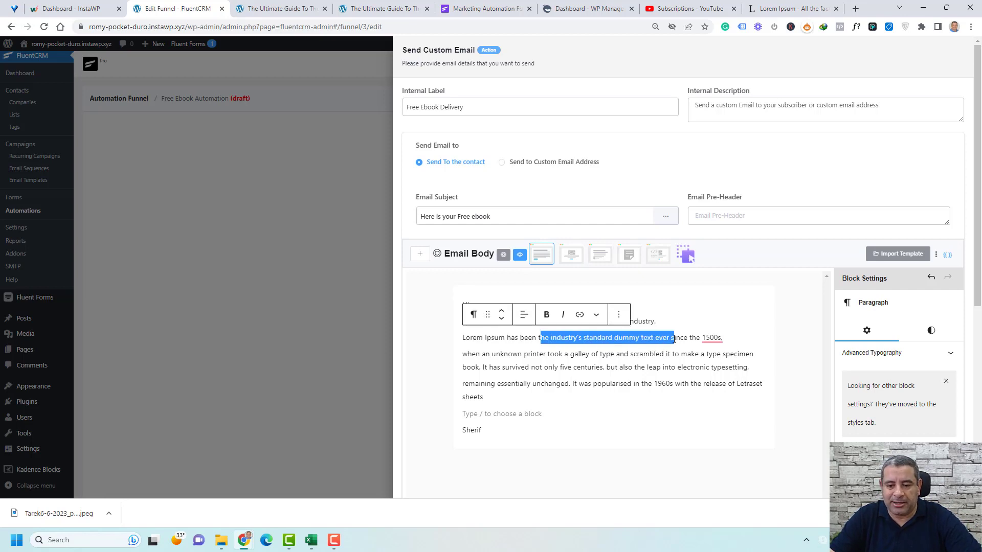
pyautogui.click(581, 316)
pyautogui.write('#')
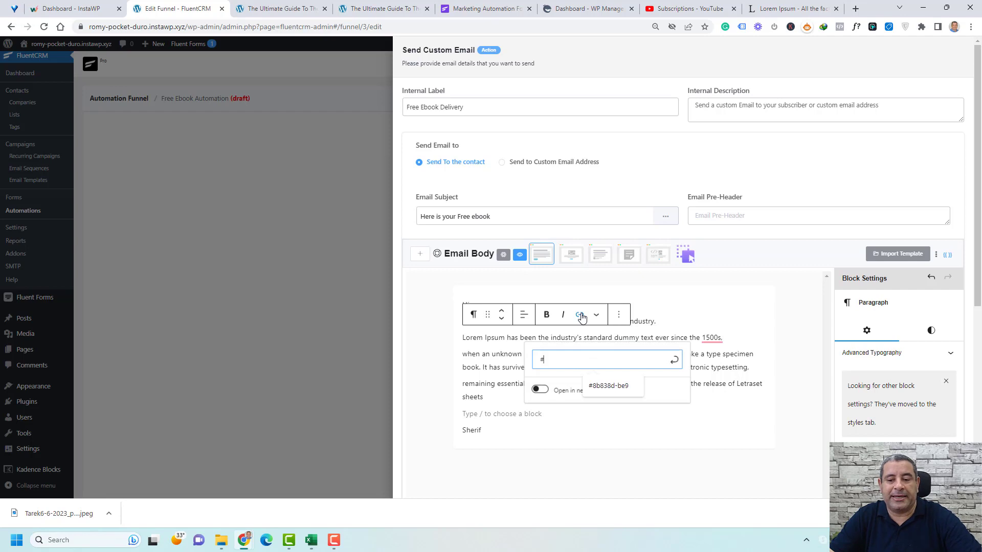
pyautogui.click(676, 362)
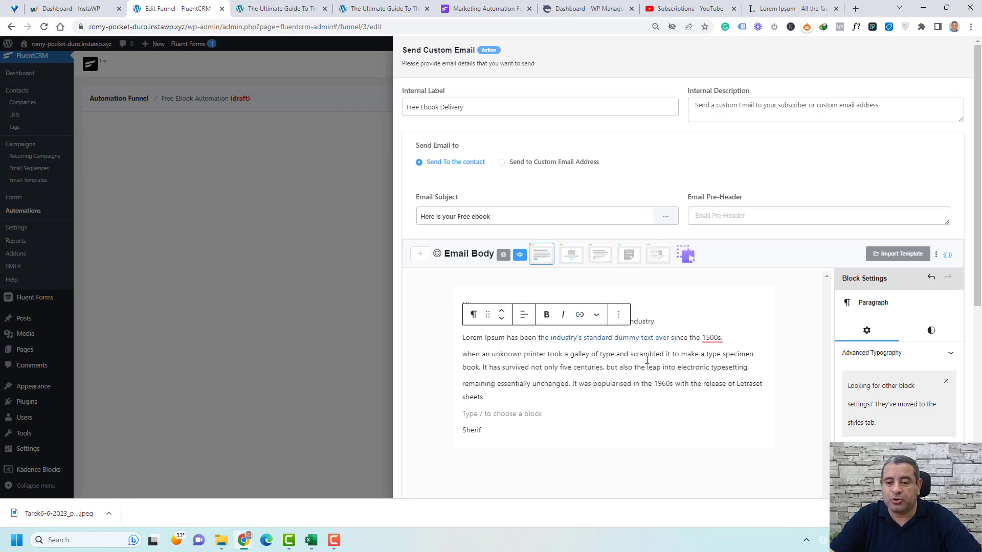
# Step: Insert a button reading "Download The Ebook" below the email body's third dummy-text paragraph
pyautogui.click(697, 355)
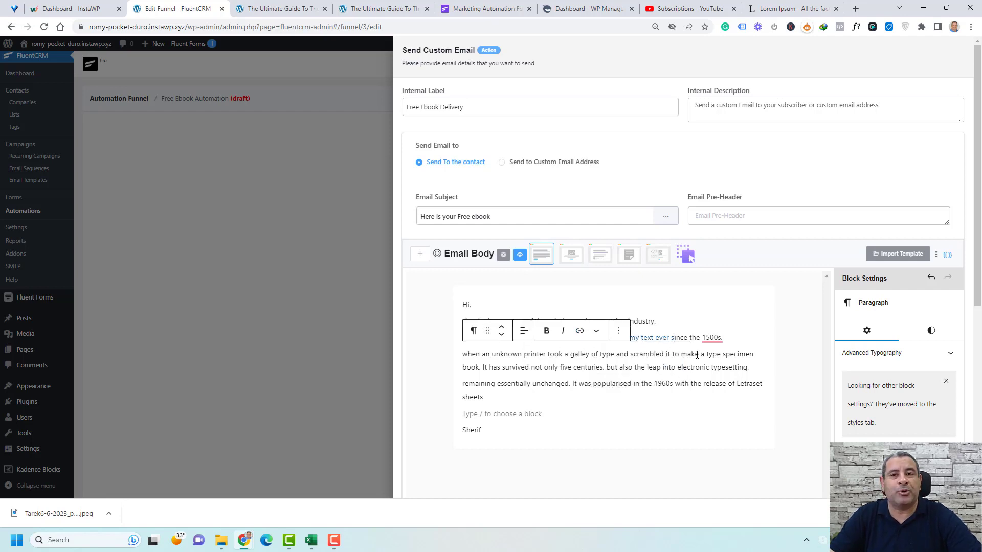
pyautogui.click(759, 366)
pyautogui.press('Return')
pyautogui.click(761, 382)
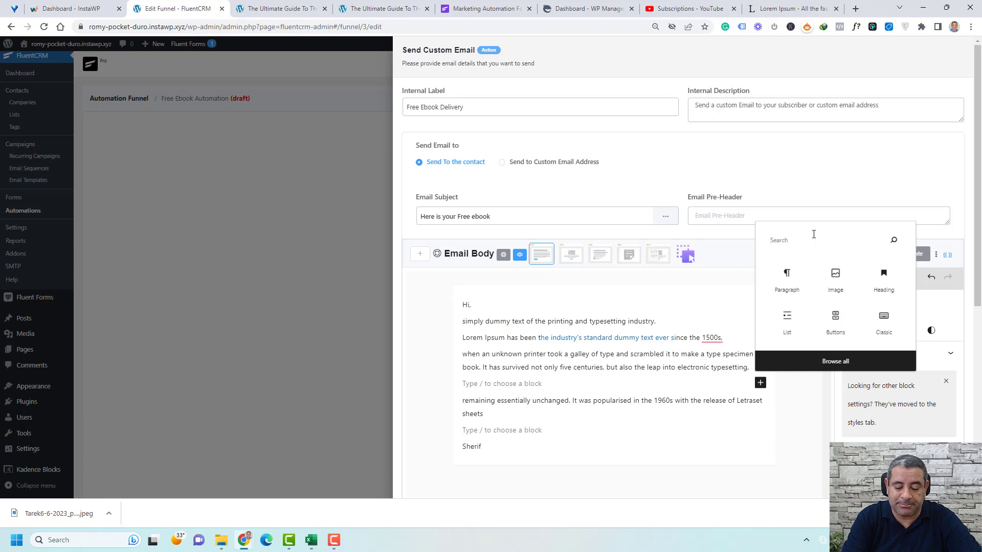
pyautogui.write('bu')
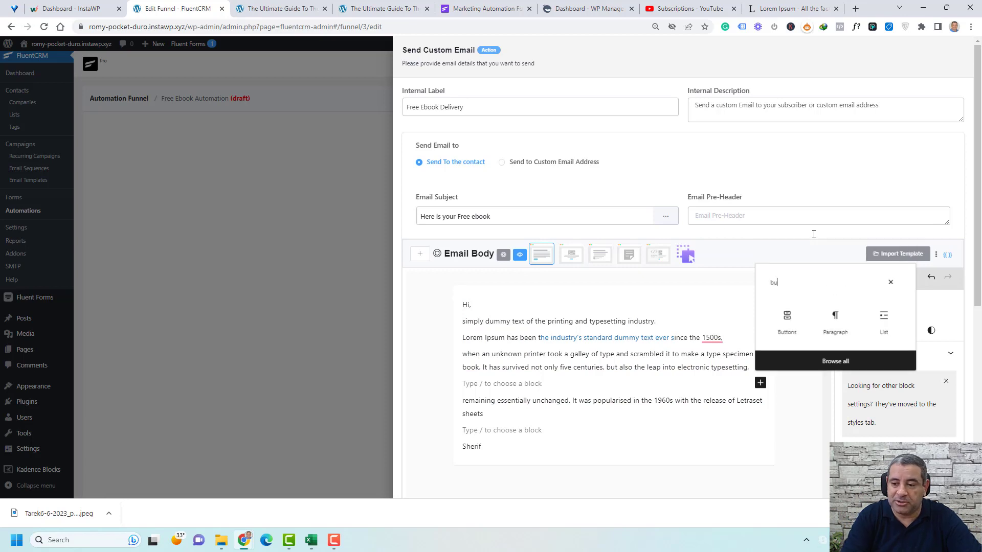
pyautogui.click(795, 323)
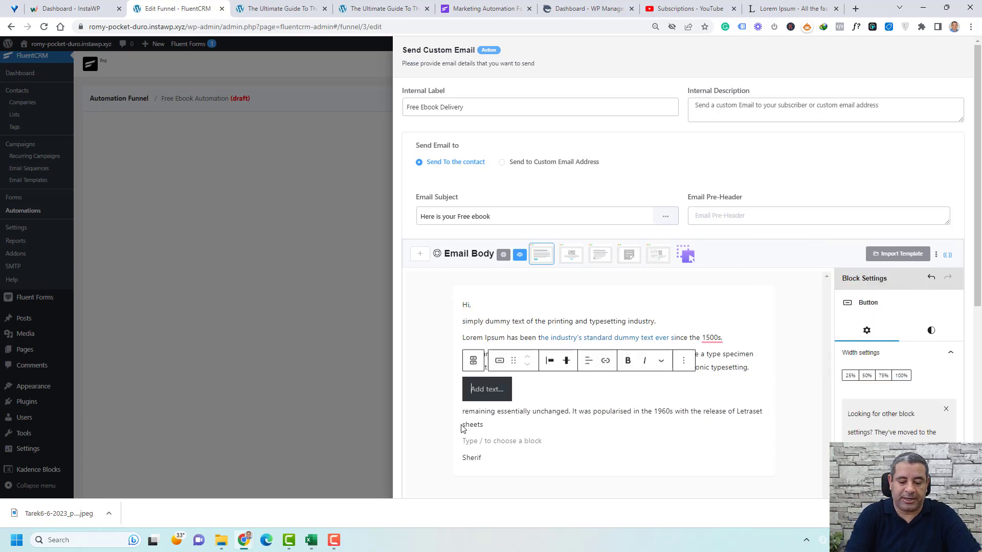
pyautogui.write('Download ')
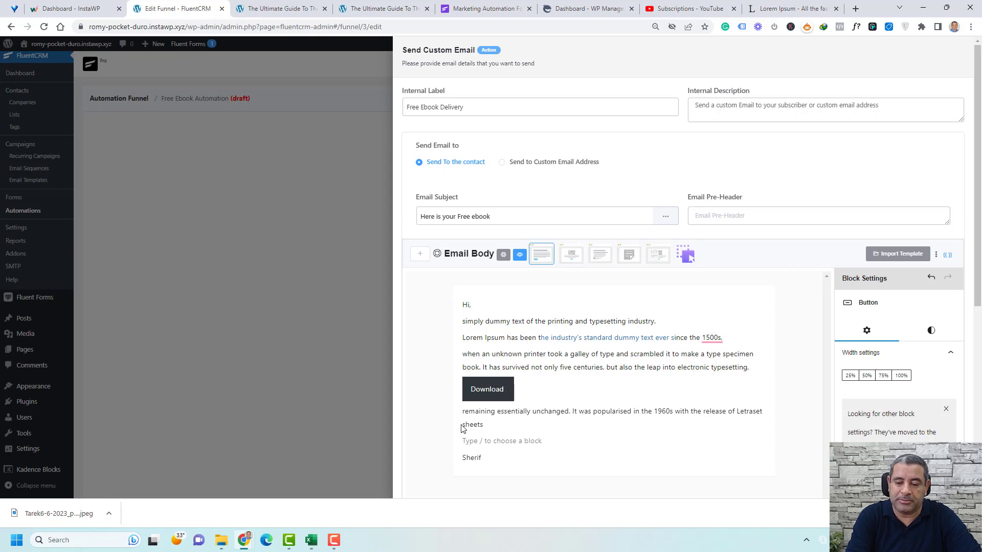
pyautogui.write('The Ebo')
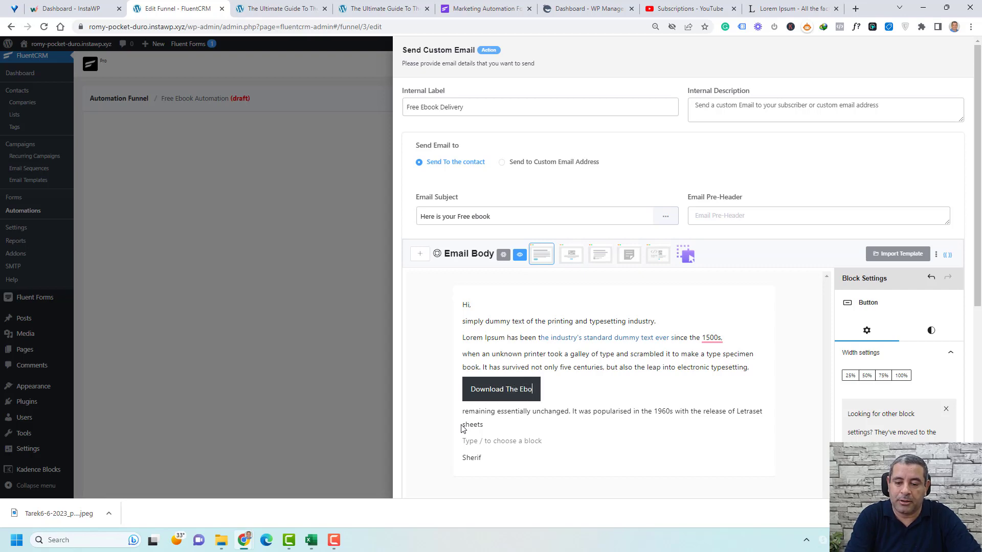
pyautogui.write('ok')
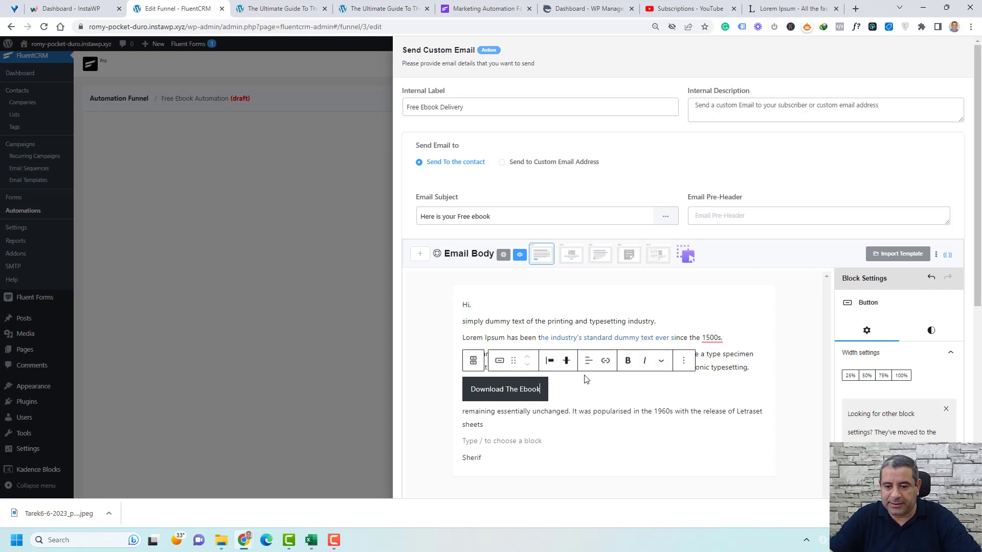
# Step: Link the Download The Ebook button to "#" and justify it to the center
pyautogui.click(605, 361)
pyautogui.write('#')
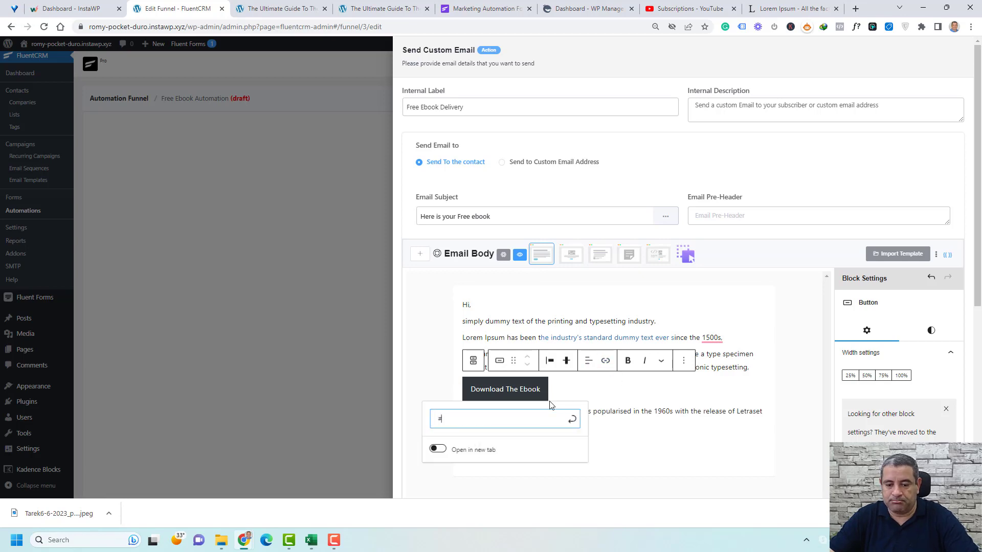
pyautogui.click(572, 419)
pyautogui.click(555, 361)
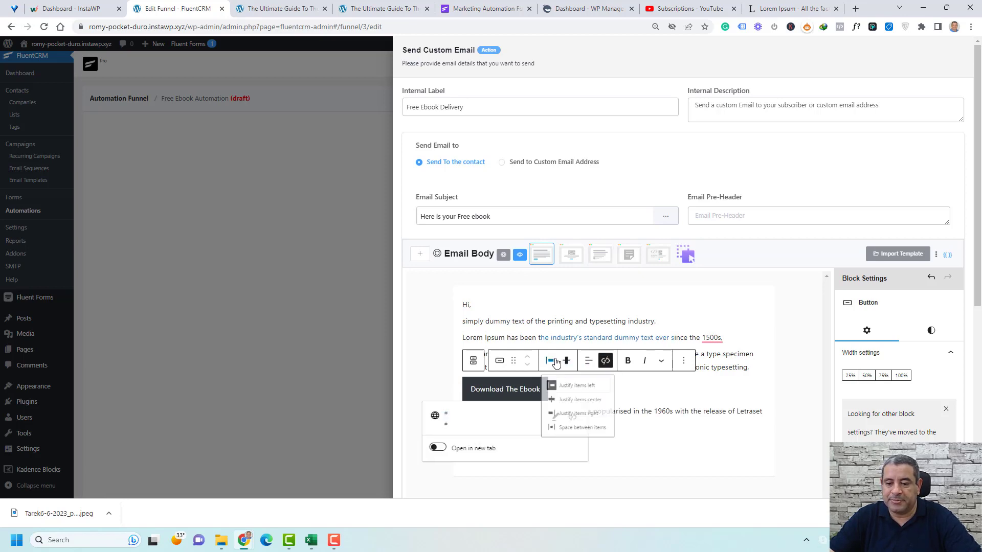
pyautogui.click(583, 401)
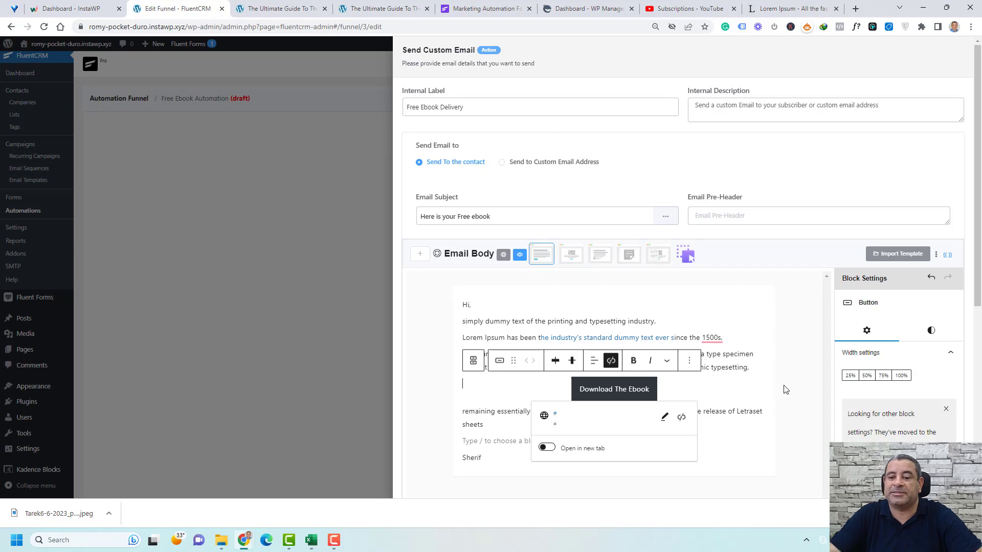
# Step: Save the settings of the Free Ebook Delivery email action
pyautogui.scroll(-4, 786, 390)
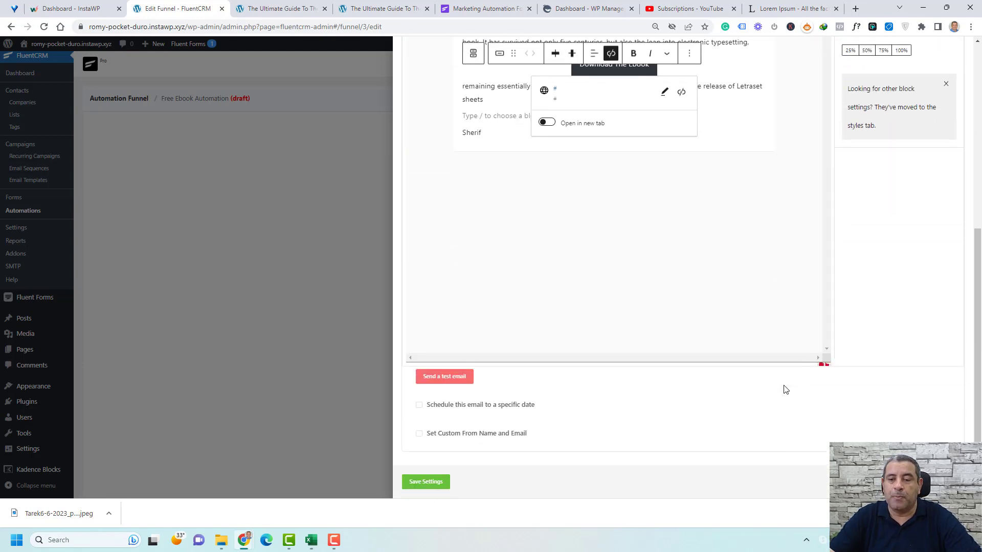
pyautogui.scroll(4, 785, 390)
pyautogui.scroll(-6, 783, 388)
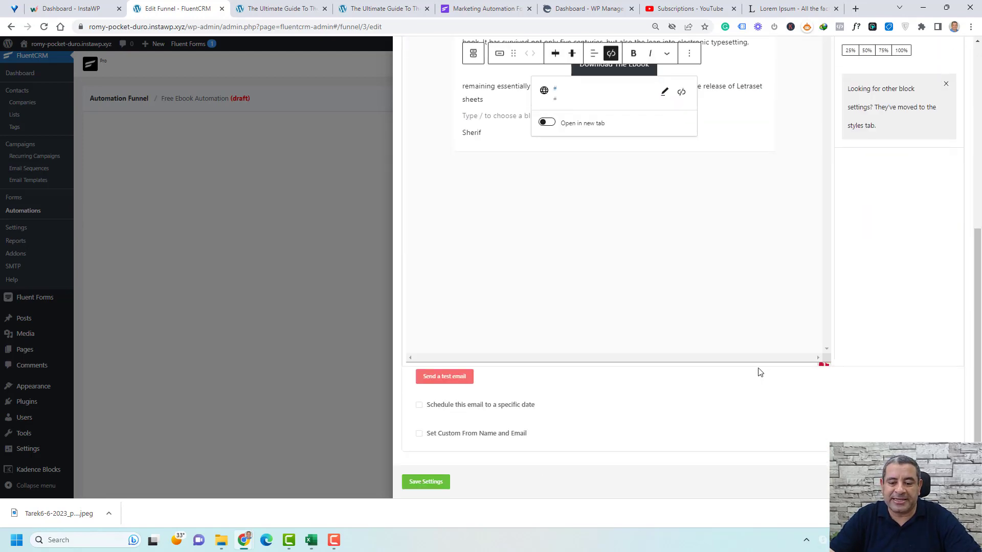
pyautogui.click(436, 485)
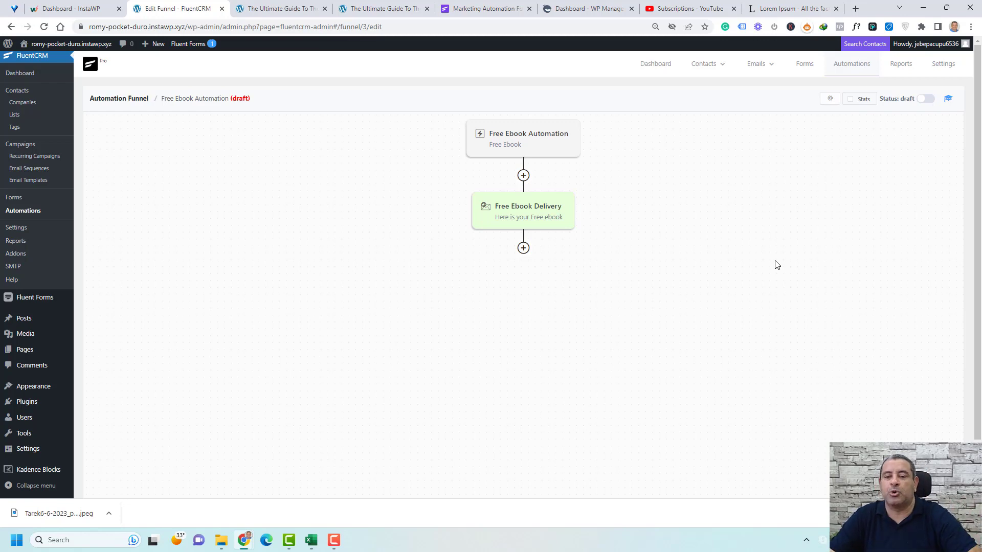
# Step: Add a Wait X Days/Hours action of 2 days after the Free Ebook Delivery email and save its settings
pyautogui.click(523, 249)
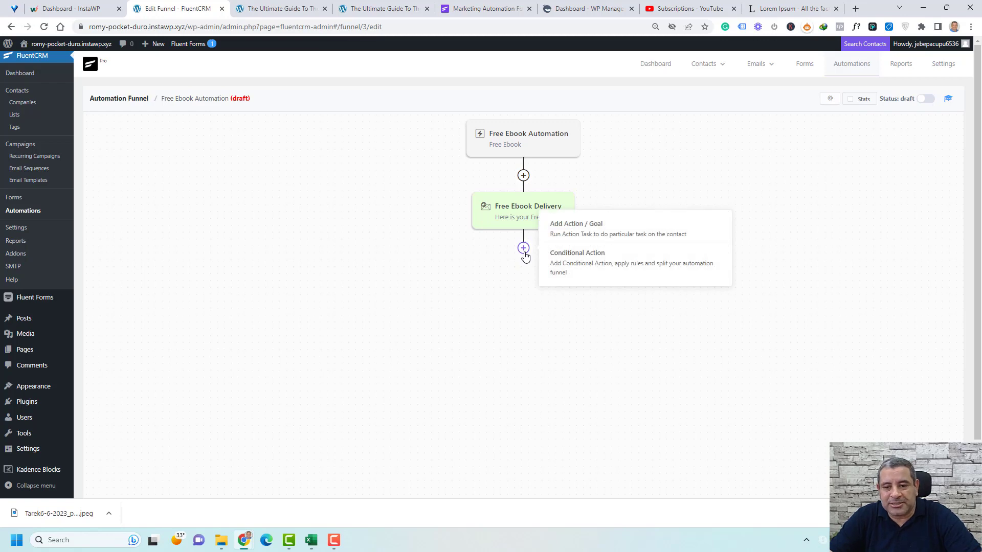
pyautogui.click(523, 251)
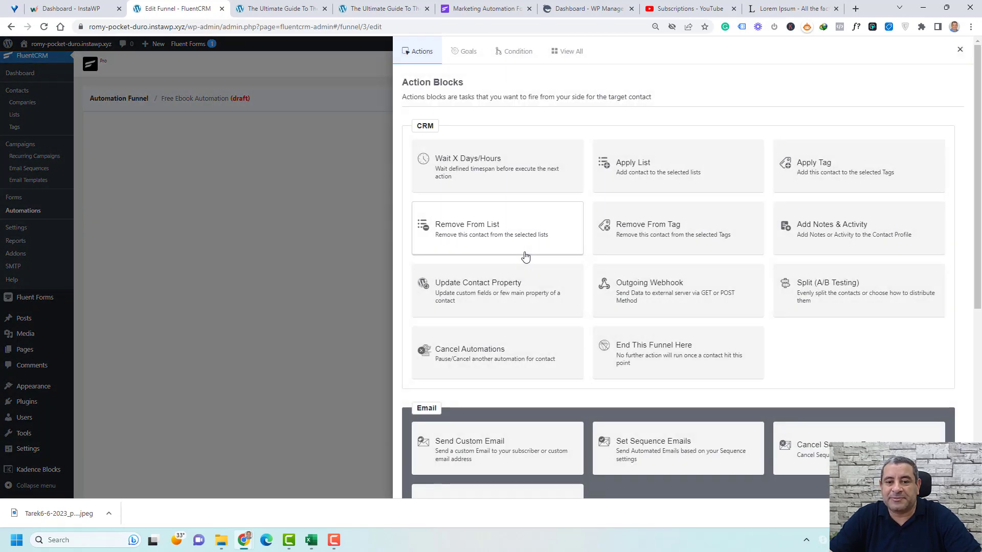
pyautogui.click(495, 161)
pyautogui.click(489, 203)
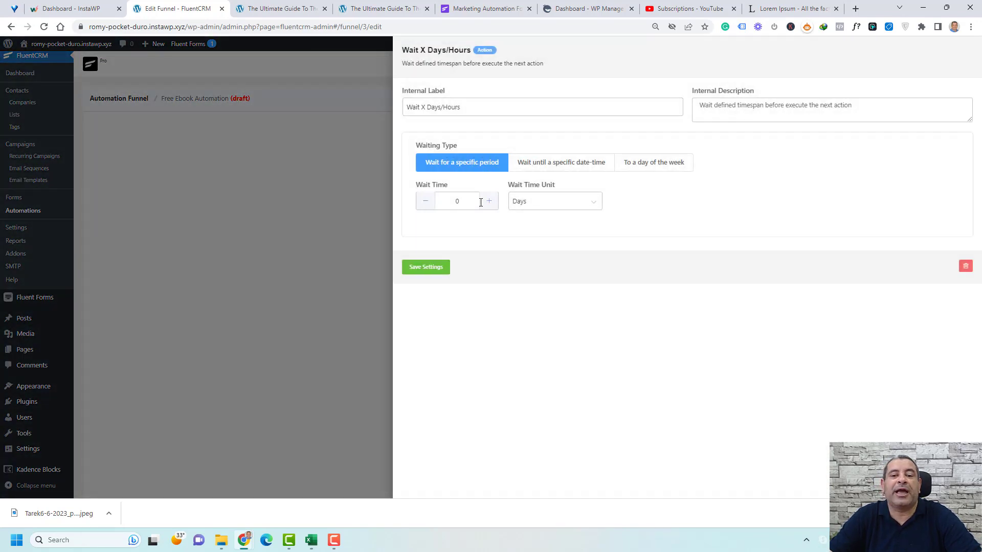
pyautogui.click(428, 267)
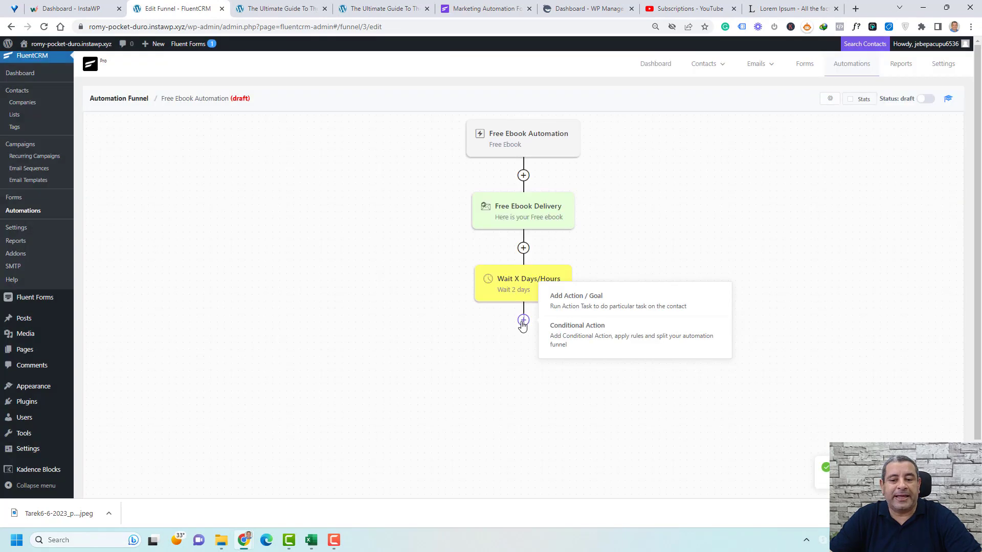
# Step: Add a Send Custom Email action after the wait step and enter "The offer" as its email subject
pyautogui.click(522, 321)
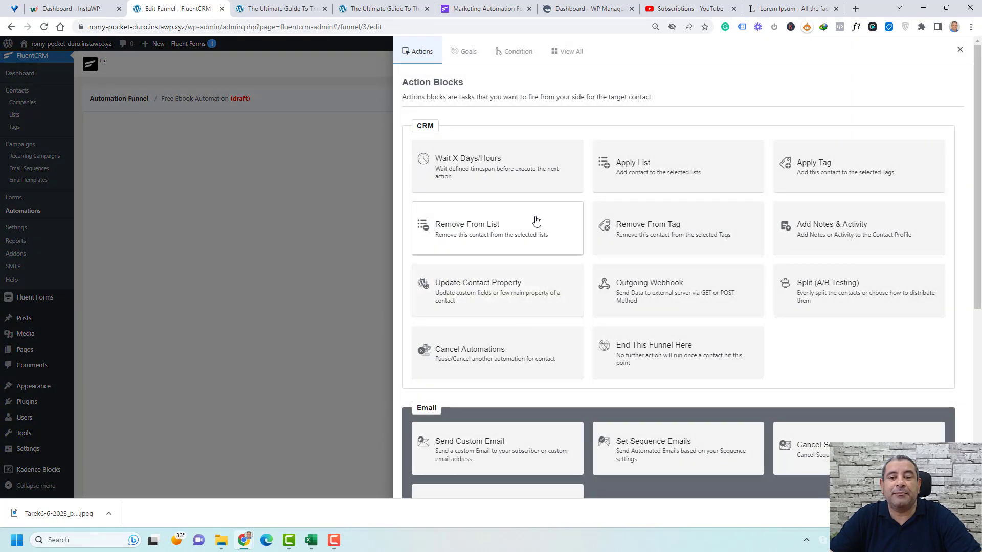
pyautogui.scroll(-1, 806, 340)
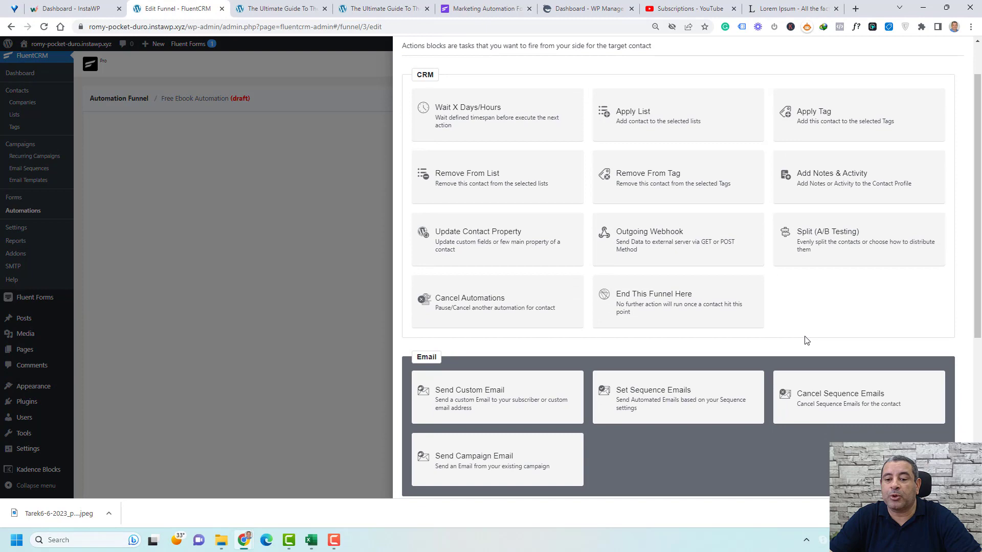
pyautogui.click(481, 393)
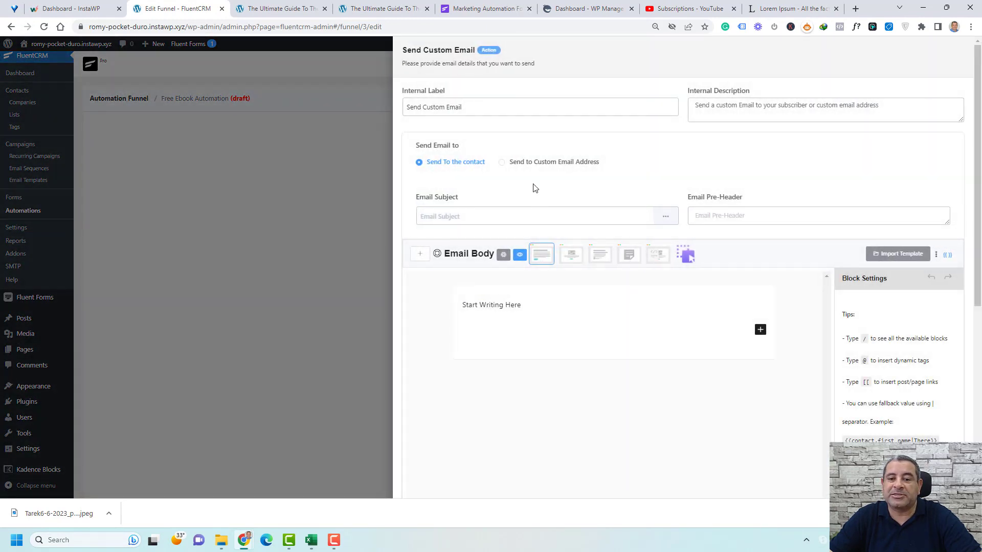
pyautogui.click(539, 216)
pyautogui.write('The offer')
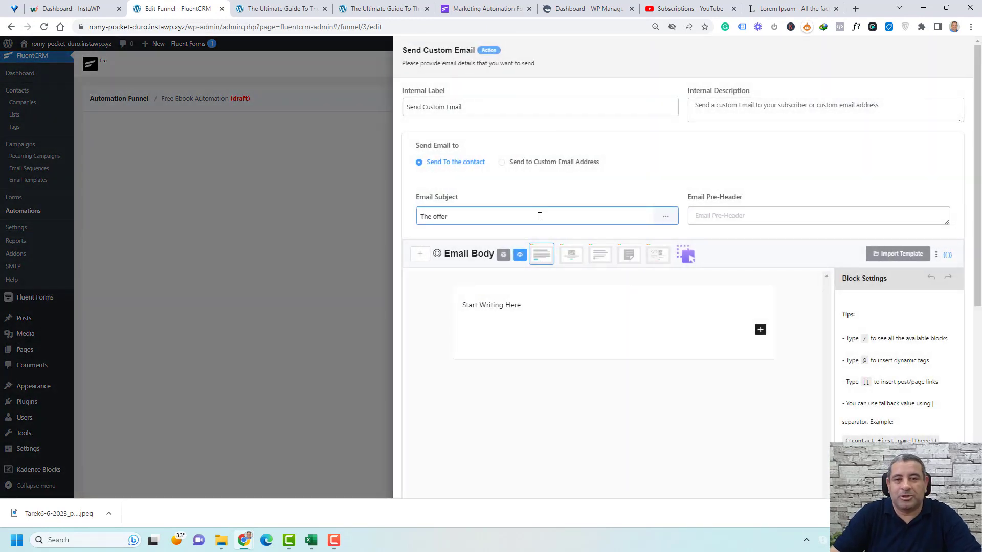
# Step: Set the new email action's internal label to "The offer email"
pyautogui.doubleClick(511, 107)
pyautogui.tripleClick(511, 107)
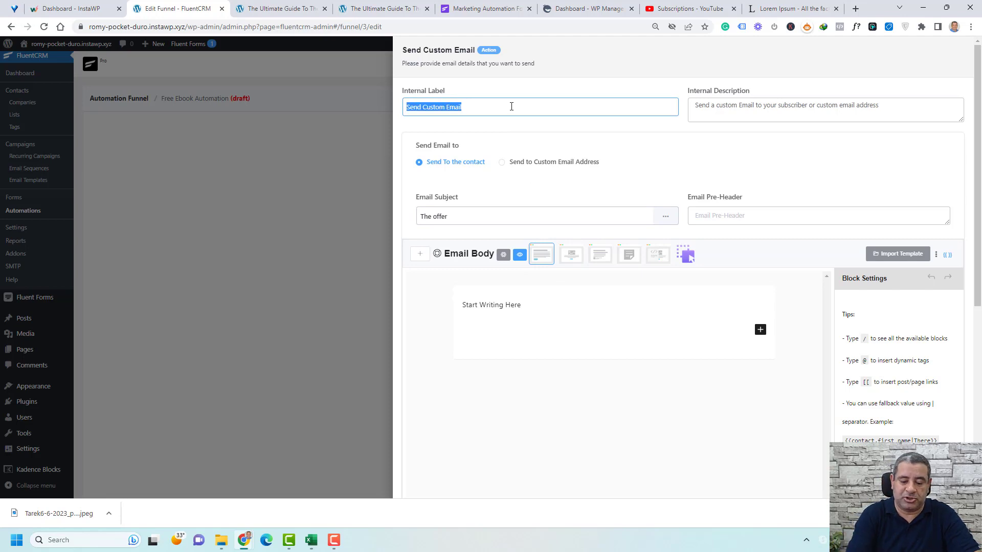
pyautogui.write('The off')
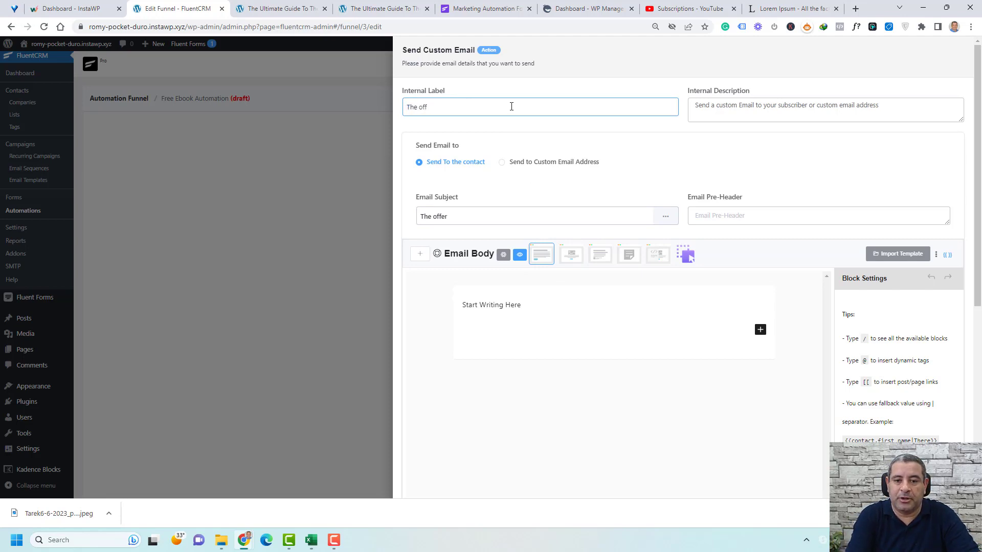
pyautogui.write('er email')
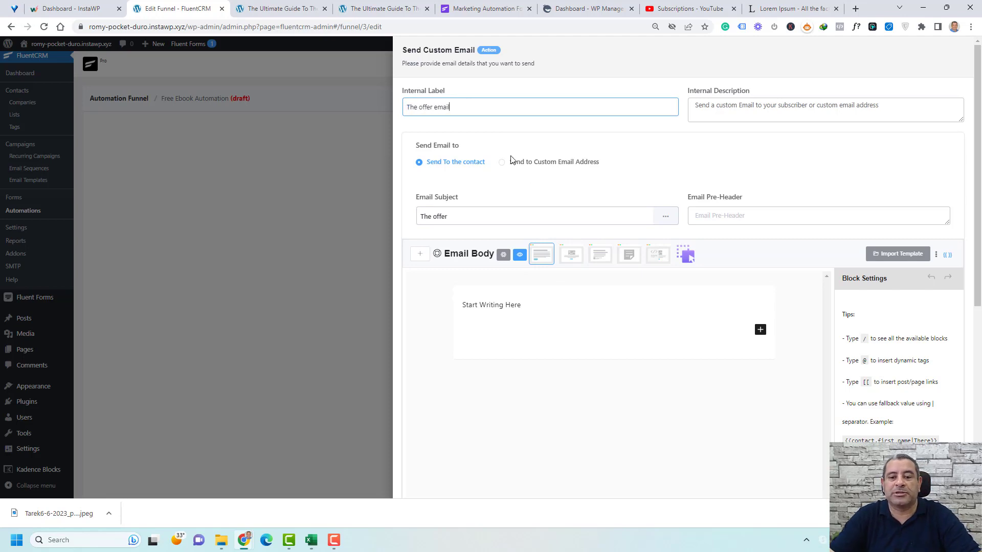
# Step: Replace the offer email's subject with "Special off for, " followed by the contact's first name smartcode {{contact.first_name}}
pyautogui.tripleClick(529, 223)
pyautogui.write('Se')
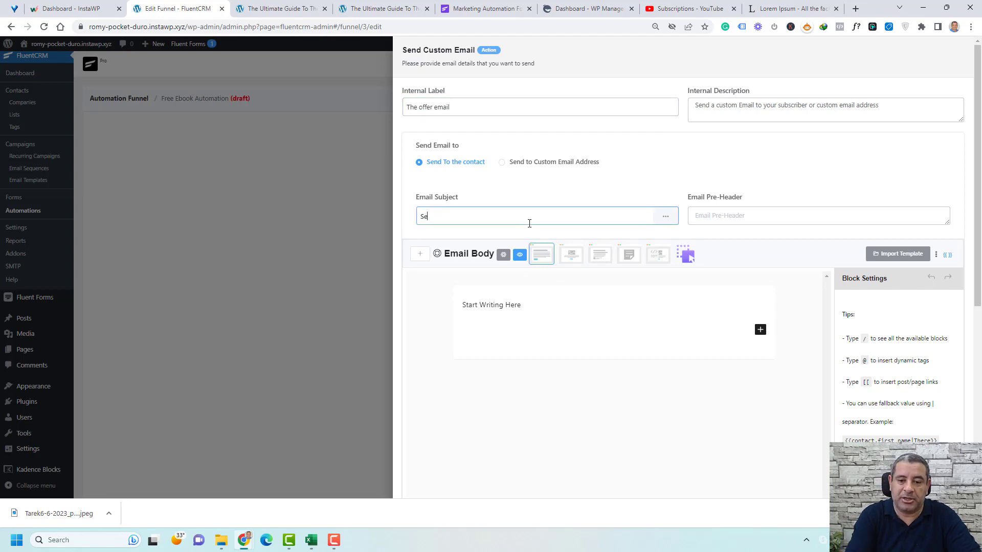
pyautogui.write('pecial off er')
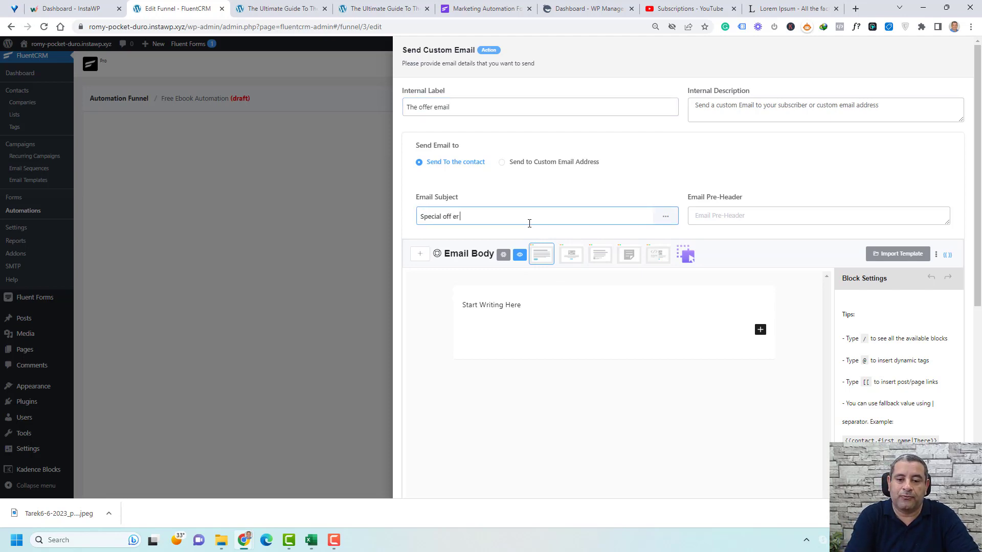
pyautogui.press('BackSpace')
pyautogui.press('BackSpace')
pyautogui.write('for you')
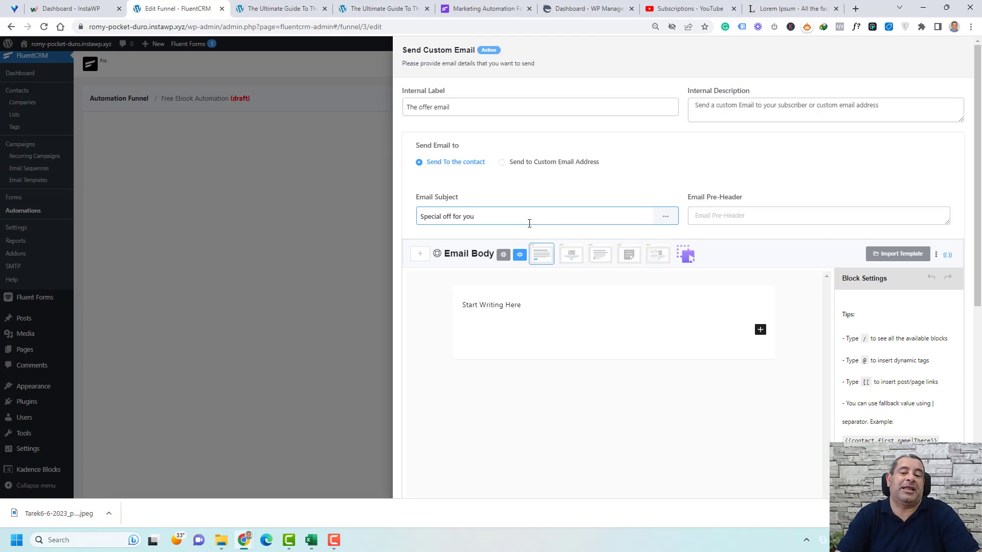
pyautogui.hotkey('ctrl', 'shift', 'Left')
pyautogui.press('BackSpace')
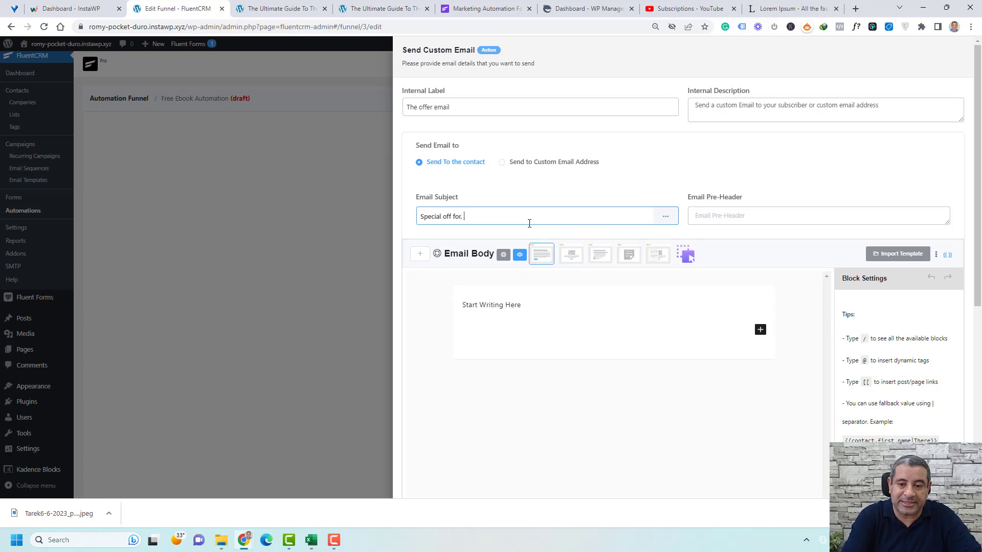
pyautogui.write(',')
pyautogui.click(665, 217)
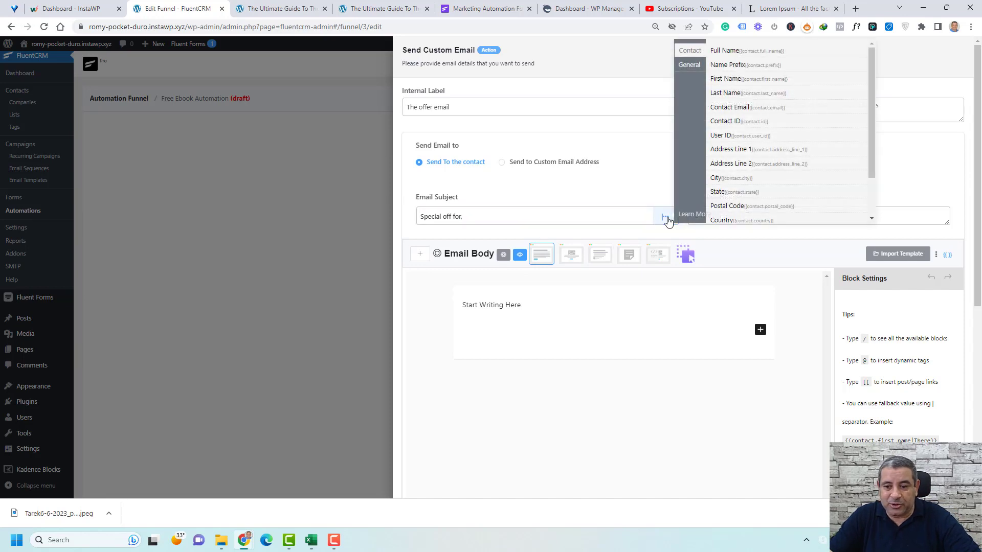
pyautogui.click(749, 79)
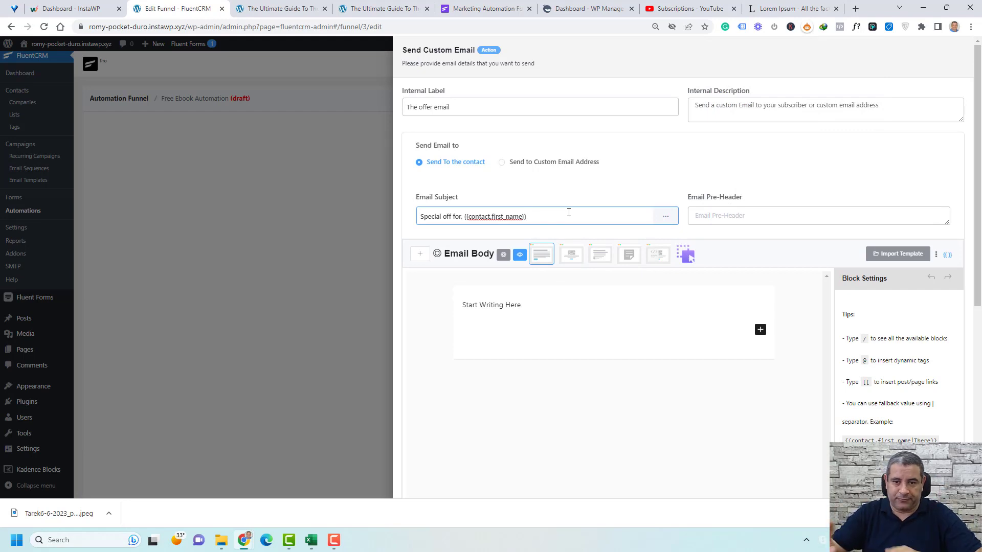
# Step: Replace the offer email's placeholder body with the Lorem Ipsum paragraph starting "simply dummy text of the printing and typesetting industry"
pyautogui.tripleClick(513, 310)
pyautogui.write("simply dummy text of the printing and typesetting industry. Lorem Ipsum has been the industry's standard dummy text ever since the 1500s, when an unknown printer took a galley of type and scrambled it to make a type specimen book. It has survived not only five centuries, but also the leap into electronic typesetting, remaining essentially unchanged. It was popularised in the 1960s with the release of Letraset sheets")
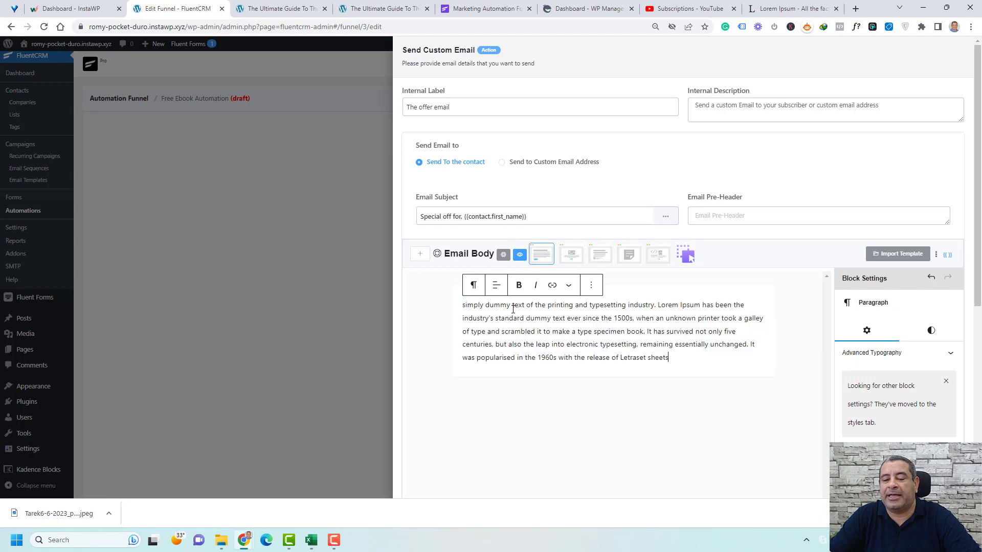
# Step: Save the offer email's settings
pyautogui.scroll(-5, 580, 328)
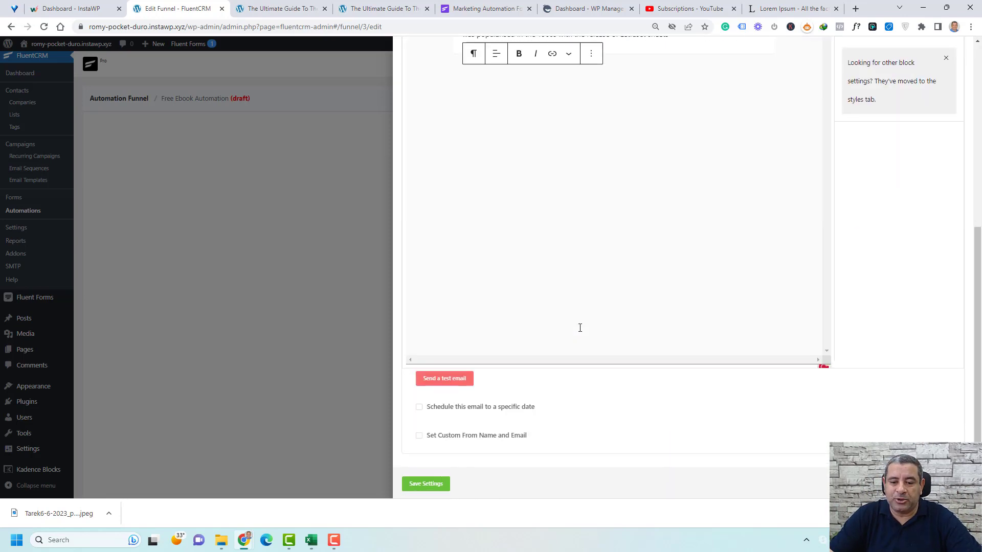
pyautogui.click(436, 489)
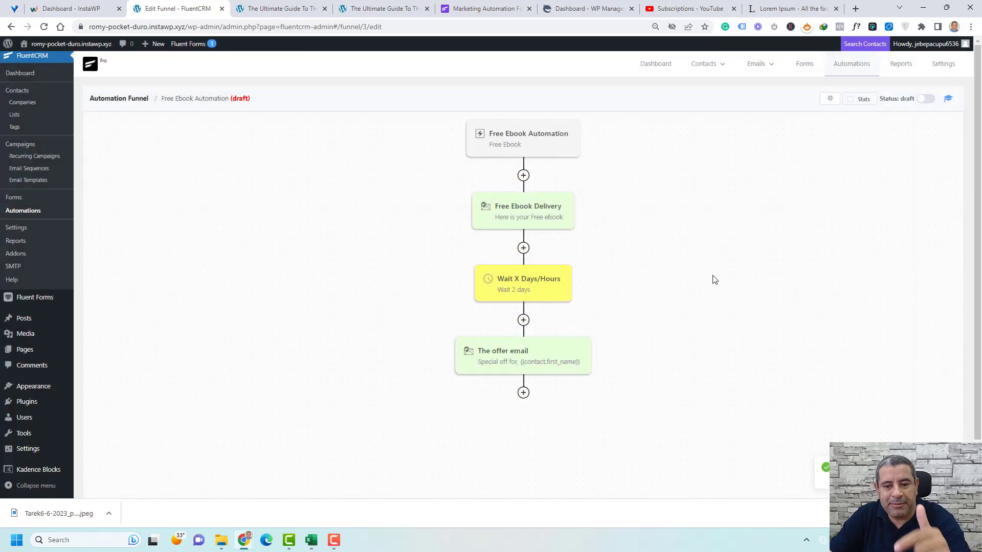
# Step: Add a Check Condition block after the offer email at the end of the funnel
pyautogui.scroll(-1, 714, 279)
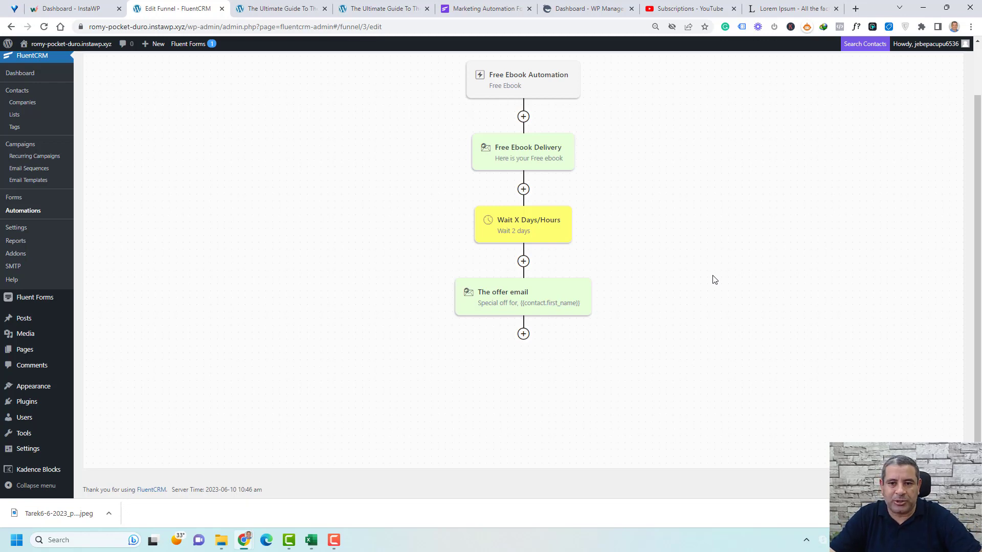
pyautogui.click(524, 335)
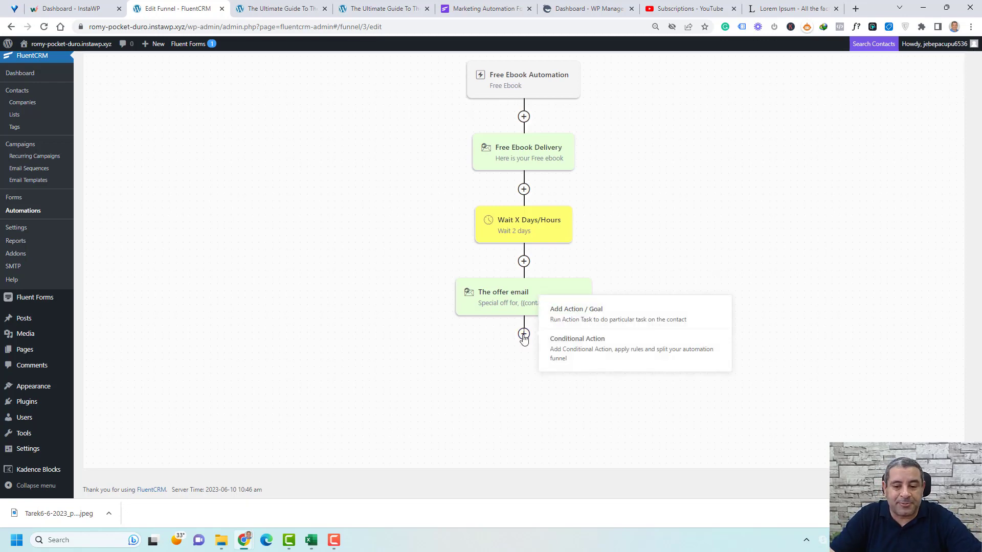
pyautogui.click(524, 335)
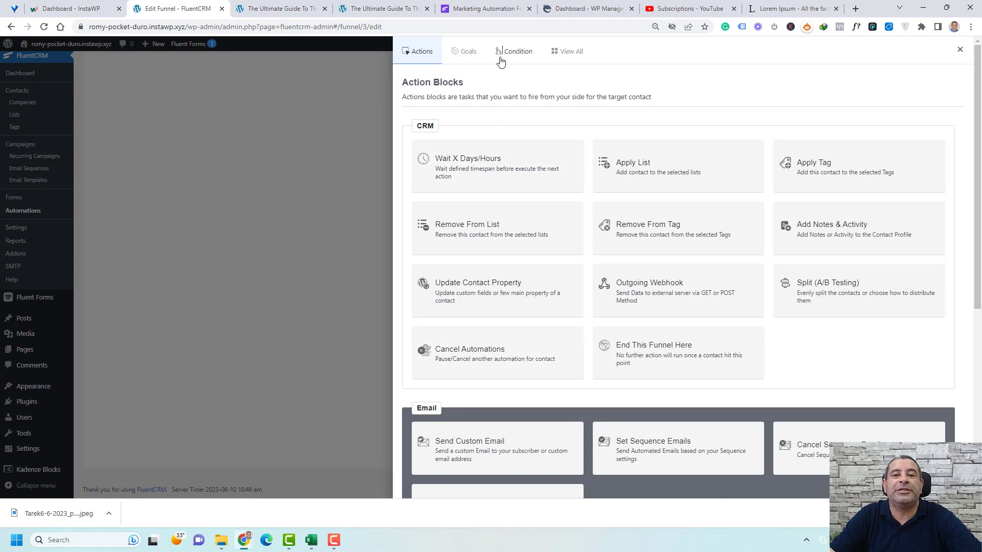
pyautogui.click(517, 52)
pyautogui.click(498, 144)
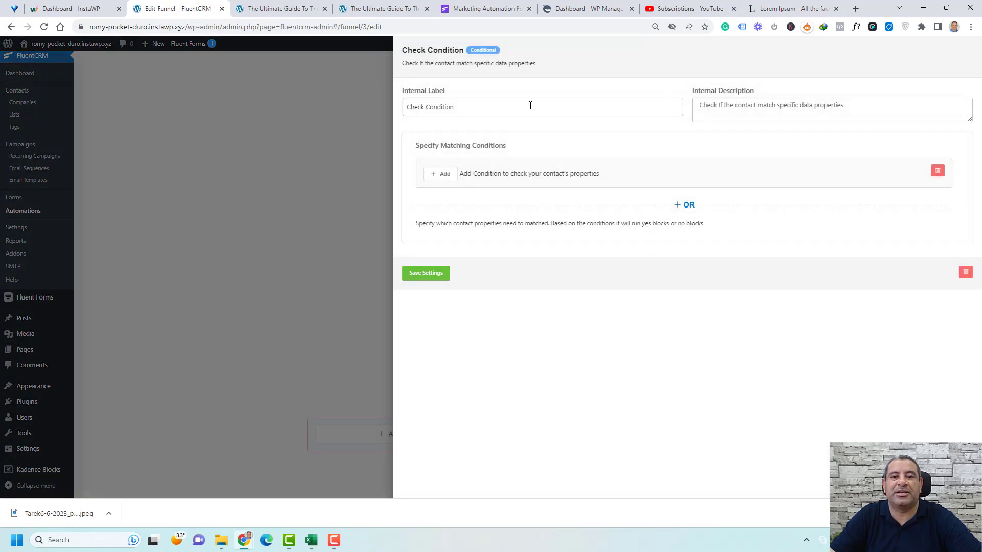
# Step: Set the condition block's internal label to "Bout Course A"
pyautogui.tripleClick(531, 105)
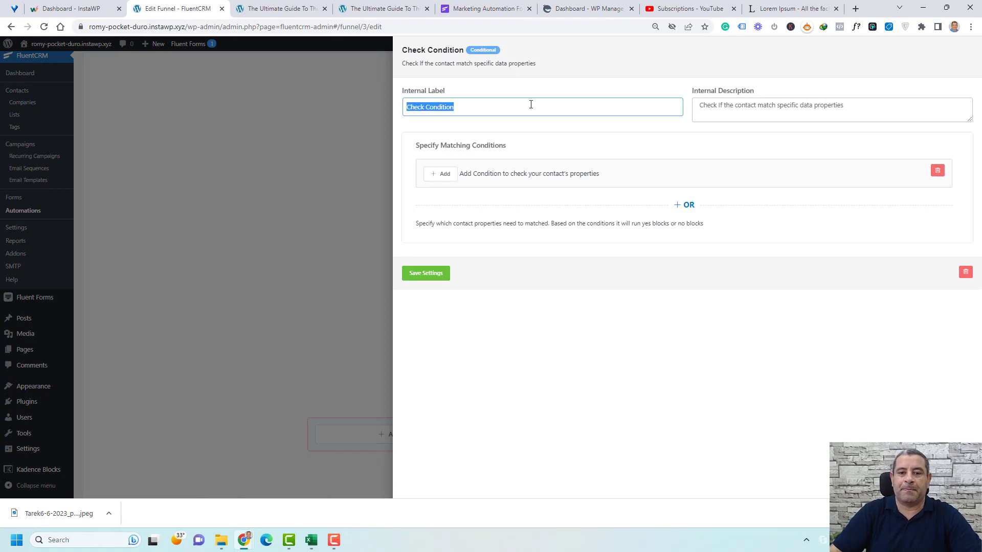
pyautogui.write('Bour')
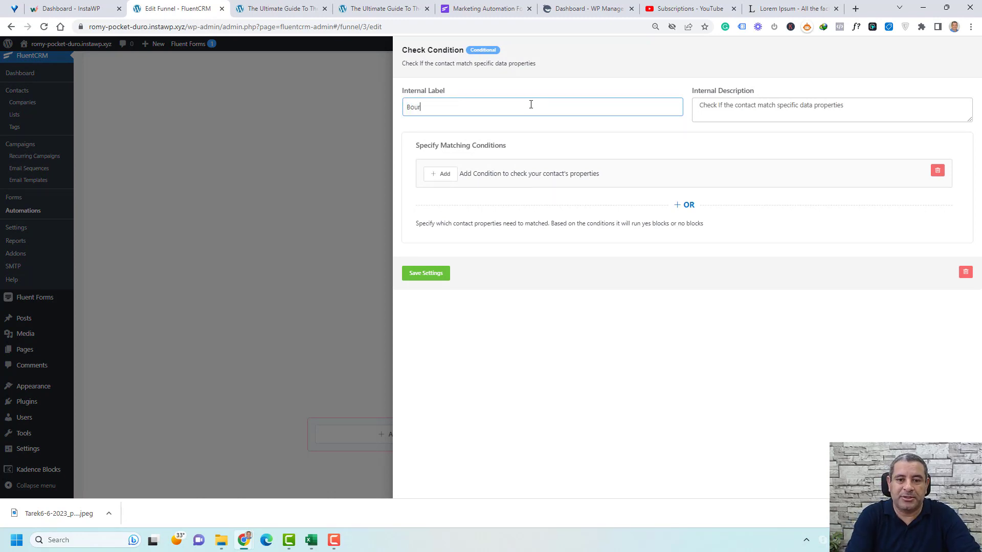
pyautogui.write('h')
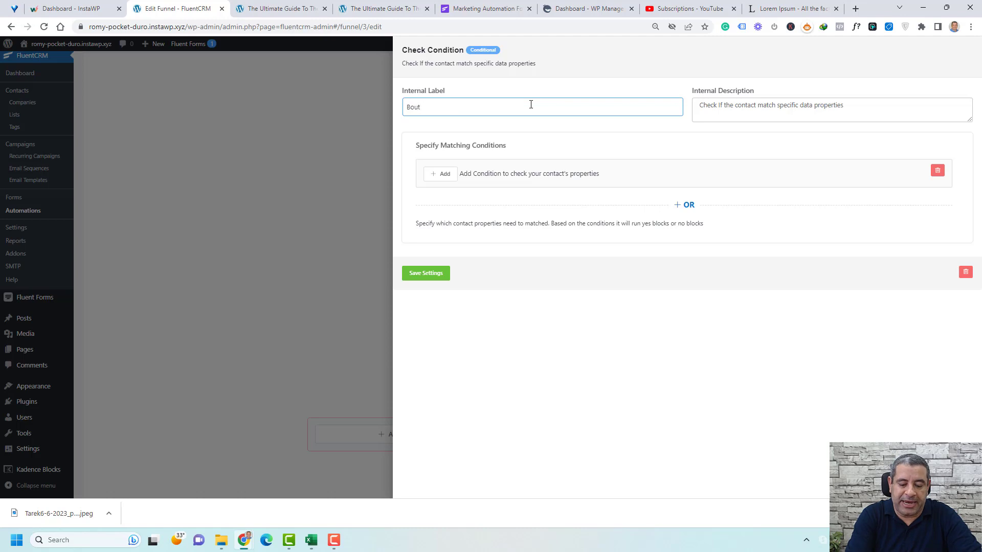
pyautogui.write(' Course A')
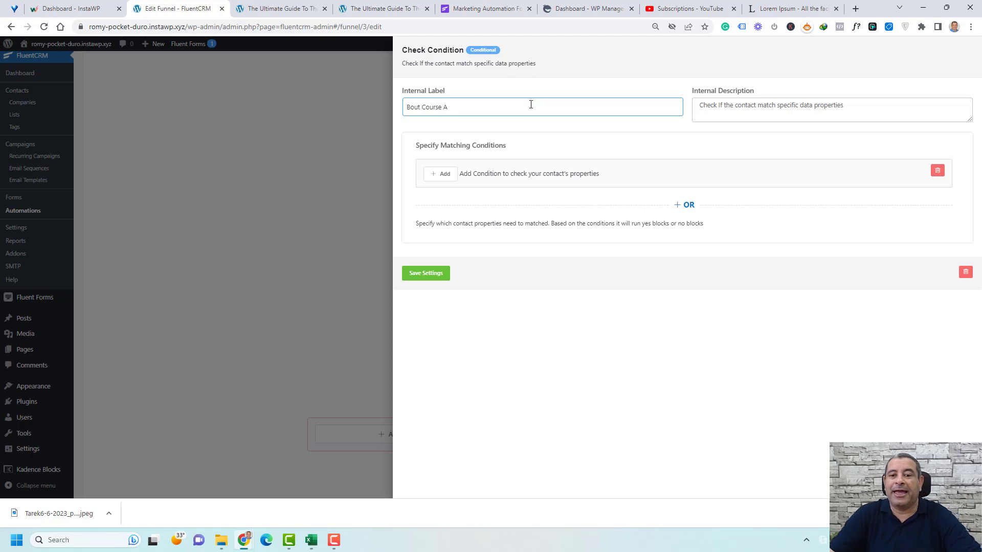
# Step: Add a TutorLMS Course Enrollment condition that includes in the course "How to Bake Cookies" and save the block
pyautogui.click(431, 175)
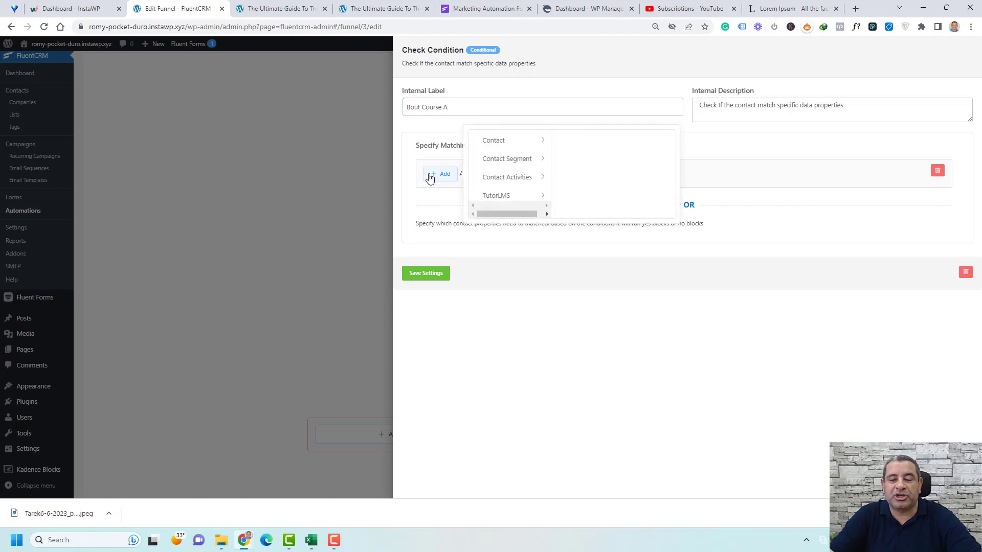
pyautogui.scroll(-1, 506, 184)
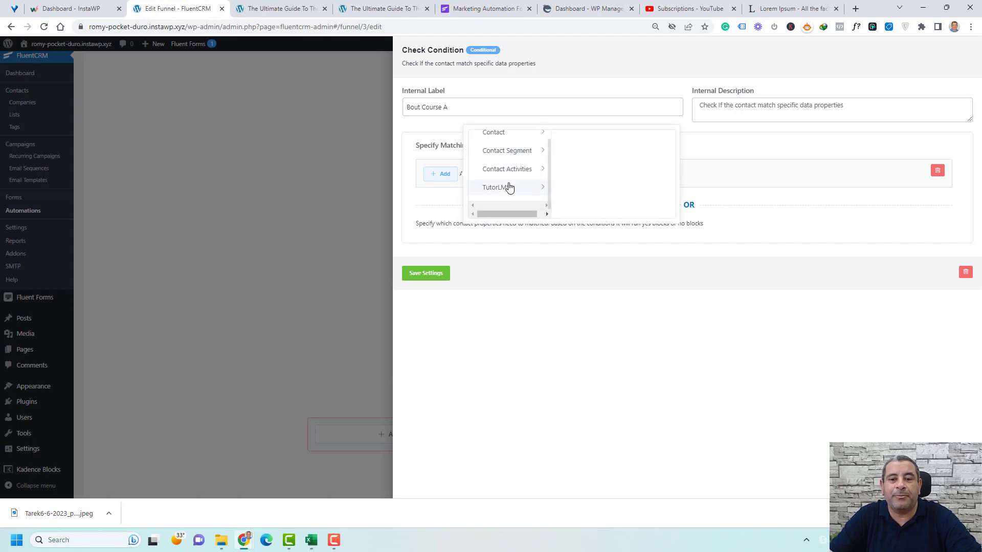
pyautogui.click(509, 188)
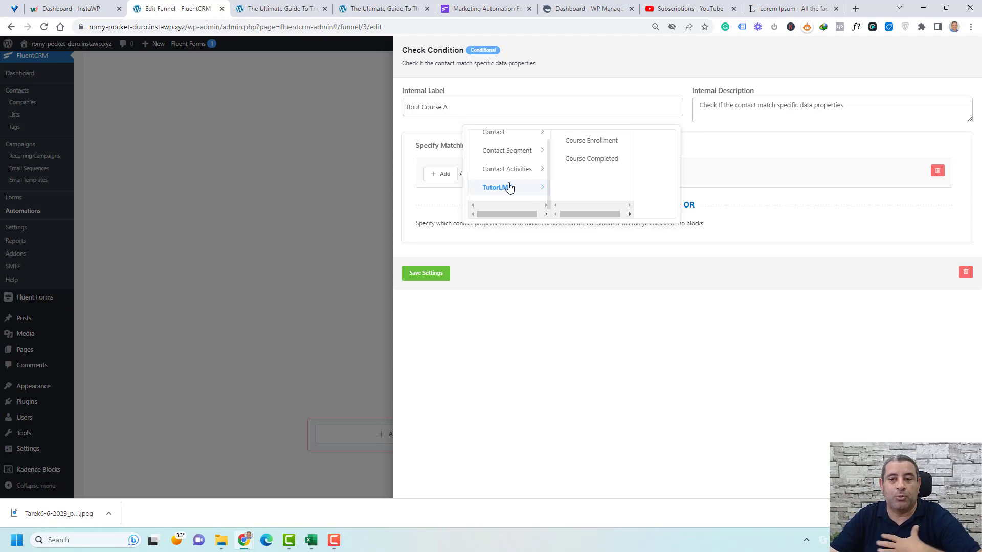
pyautogui.click(605, 139)
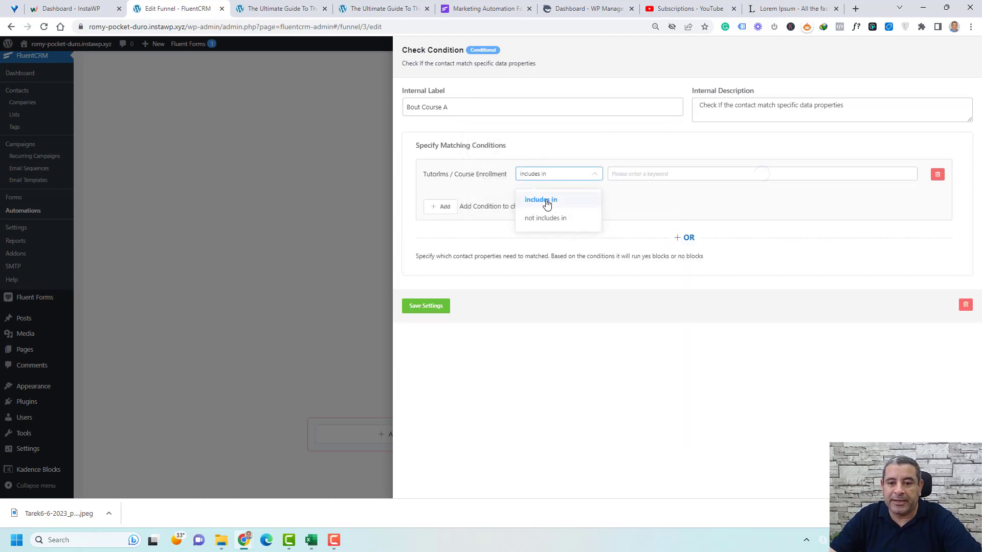
pyautogui.click(661, 174)
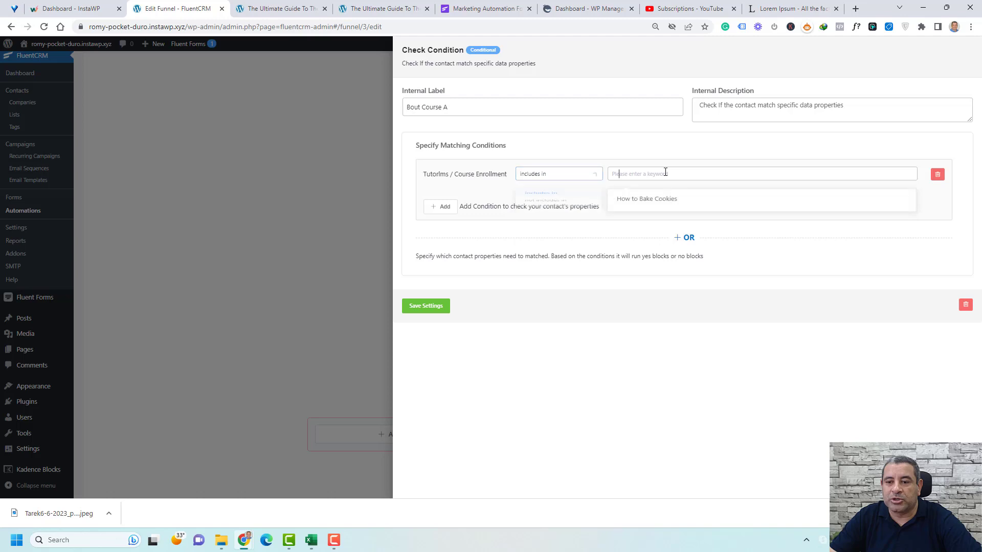
pyautogui.click(659, 204)
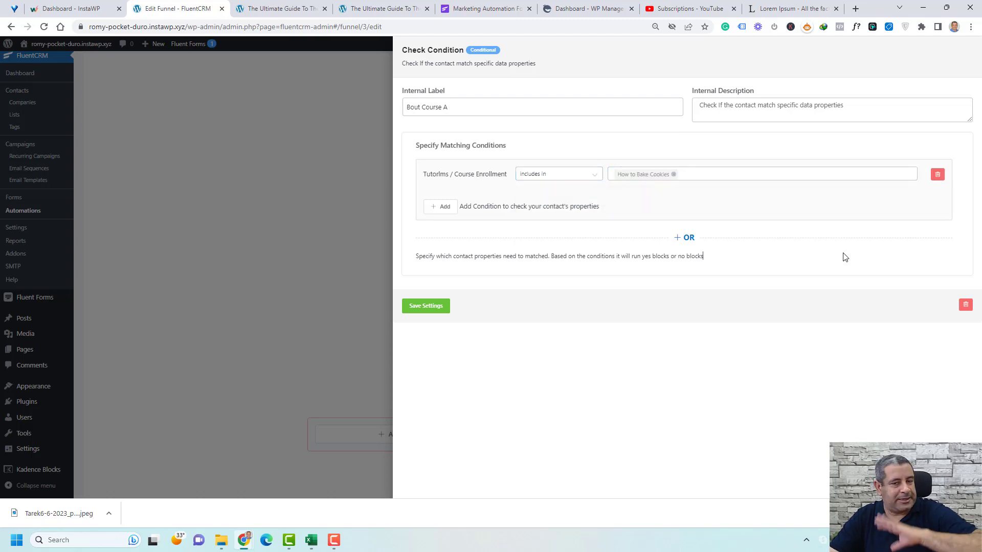
pyautogui.click(429, 307)
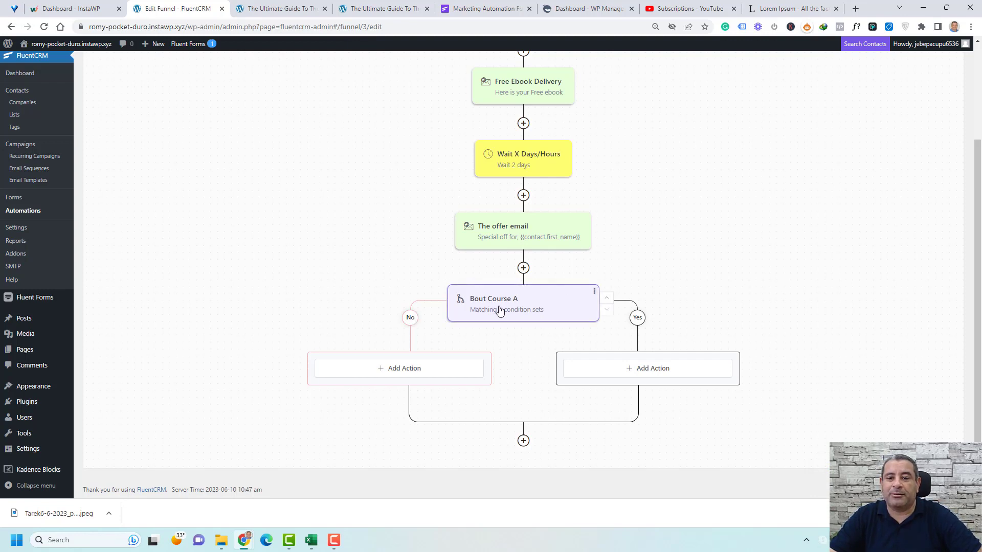
# Step: Add an End This Funnel Here action to the condition's Yes branch and save it
pyautogui.click(656, 374)
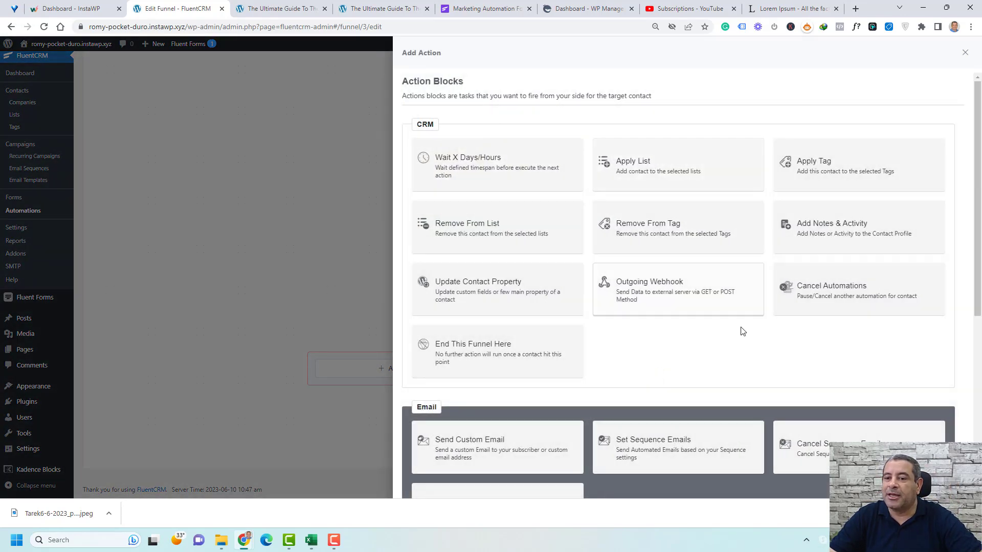
pyautogui.scroll(-2, 706, 329)
pyautogui.scroll(-4, 706, 328)
pyautogui.scroll(5, 499, 286)
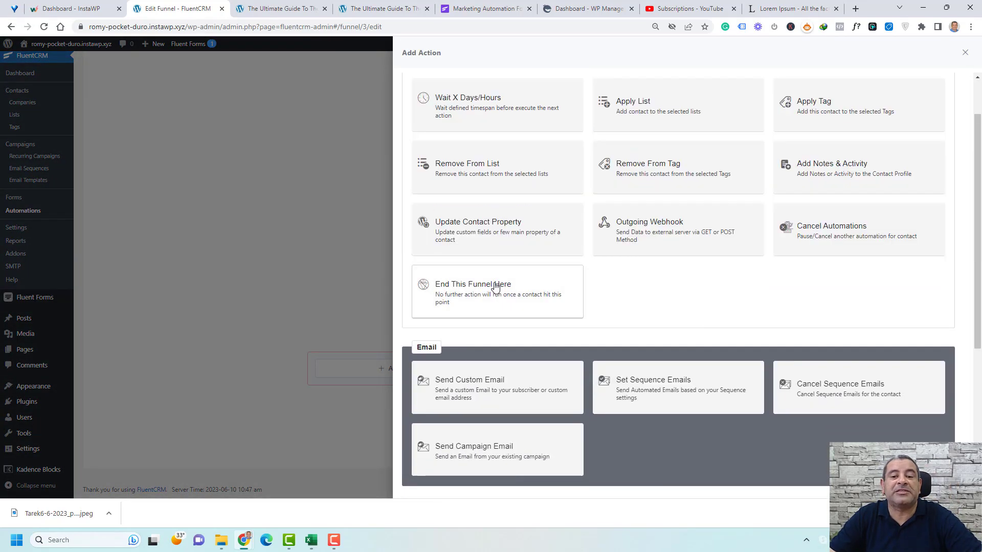
pyautogui.click(499, 286)
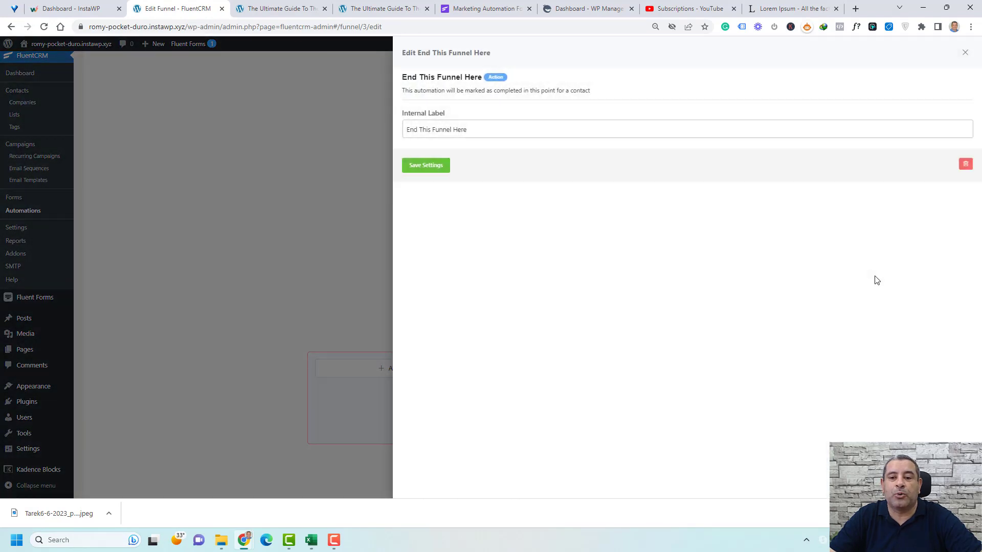
pyautogui.click(432, 165)
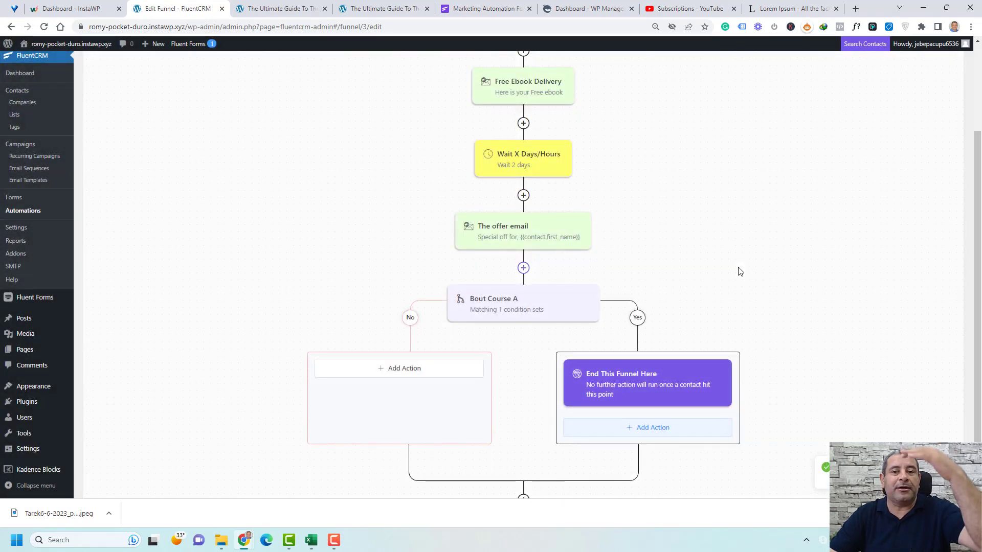
# Step: Add a Wait X Days/Hours action of 1 day to the condition's No branch and save it
pyautogui.scroll(-2, 740, 271)
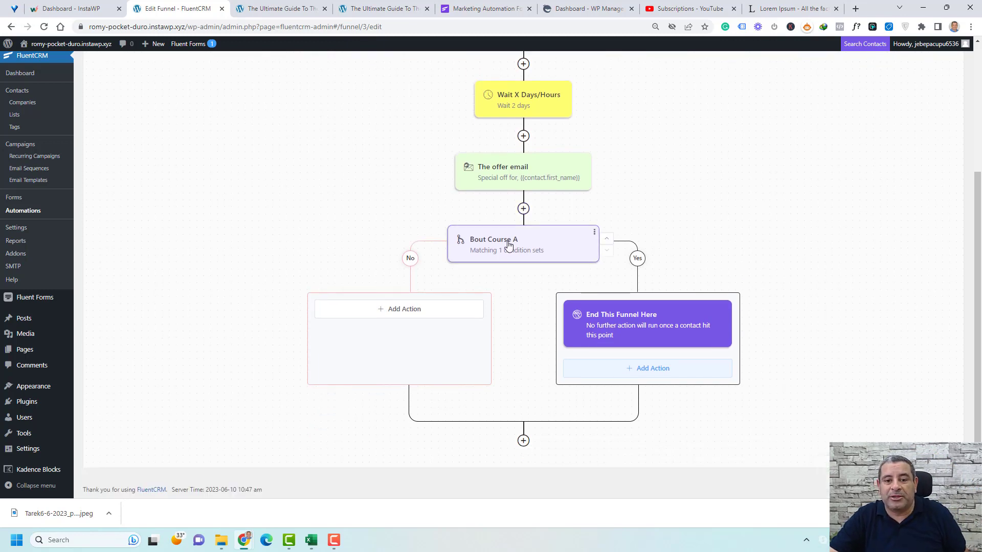
pyautogui.click(391, 314)
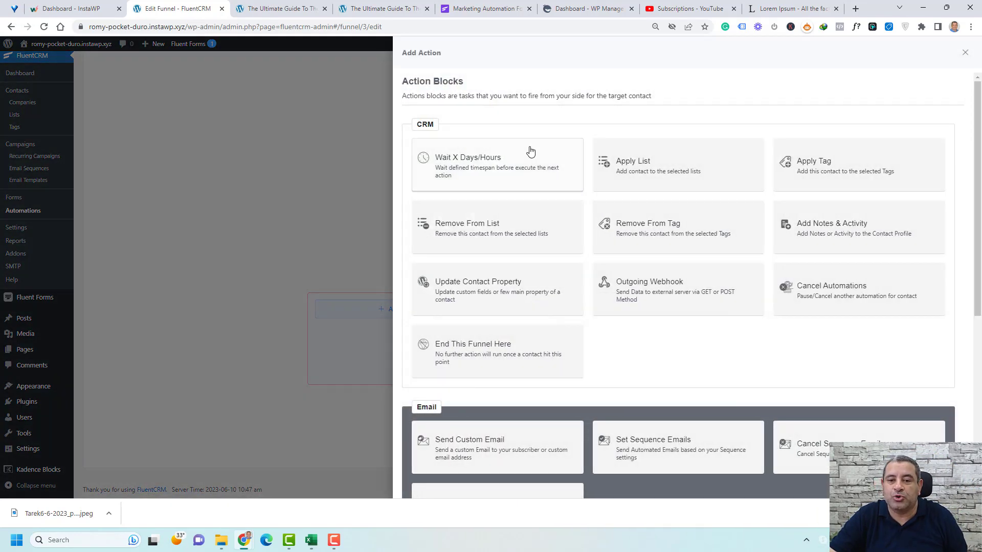
pyautogui.click(525, 154)
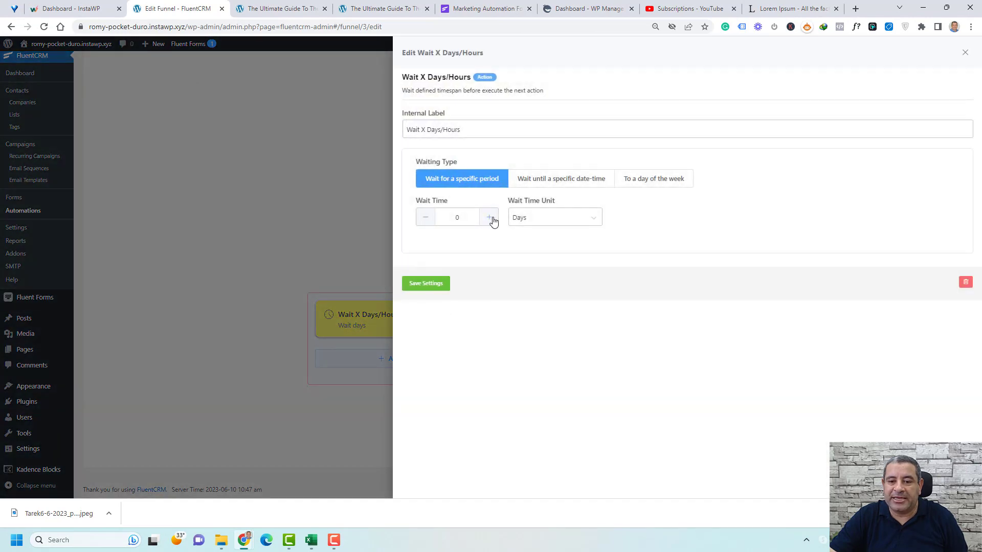
pyautogui.click(426, 284)
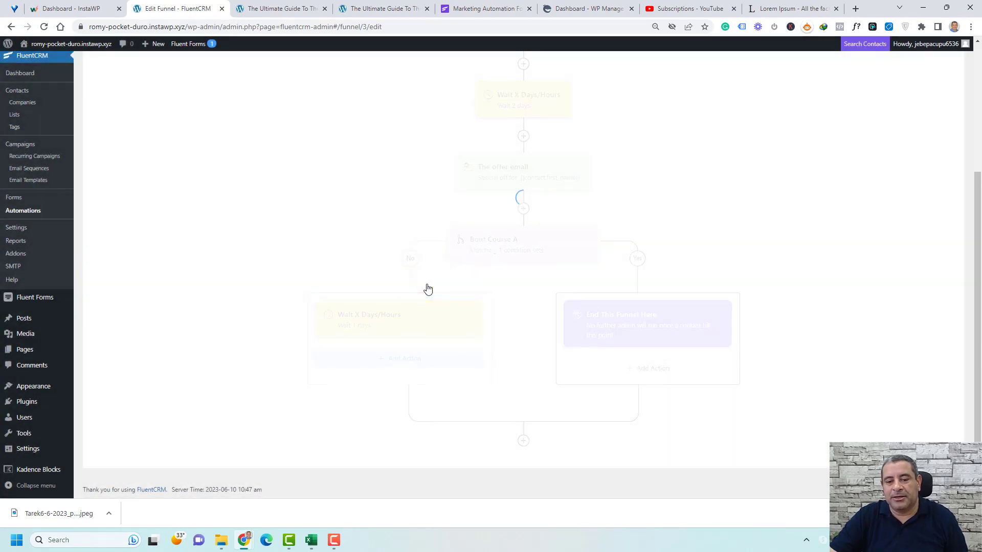
# Step: Add a Send Custom Email action after the wait in the No branch and label it "Follow Up Email"
pyautogui.click(413, 358)
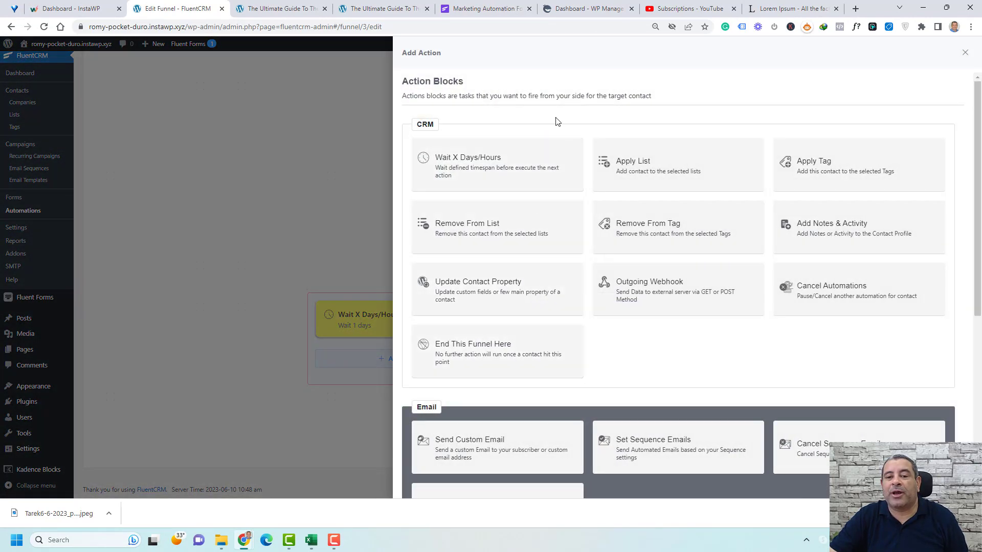
pyautogui.scroll(-1, 528, 295)
pyautogui.scroll(-3, 522, 286)
pyautogui.click(493, 255)
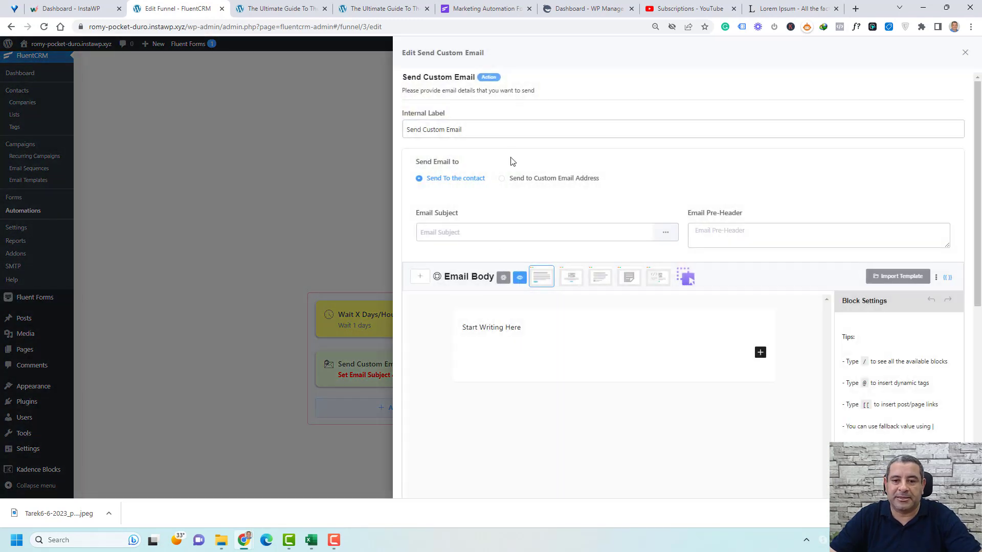
pyautogui.doubleClick(503, 121)
pyautogui.hotkey('ctrl', 'a')
pyautogui.write('Follow Up Email')
# Step: Set the follow-up email's subject to "Testimonials" and replace its placeholder body with the Lorem Ipsum paragraph starting "simply dummy text"
pyautogui.click(529, 233)
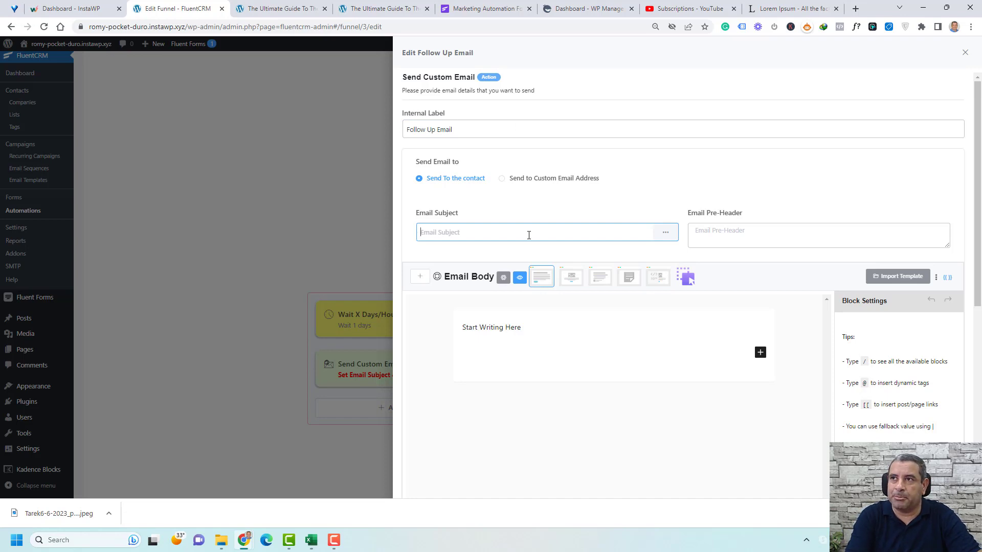
pyautogui.write('Testimonials')
pyautogui.click(646, 364)
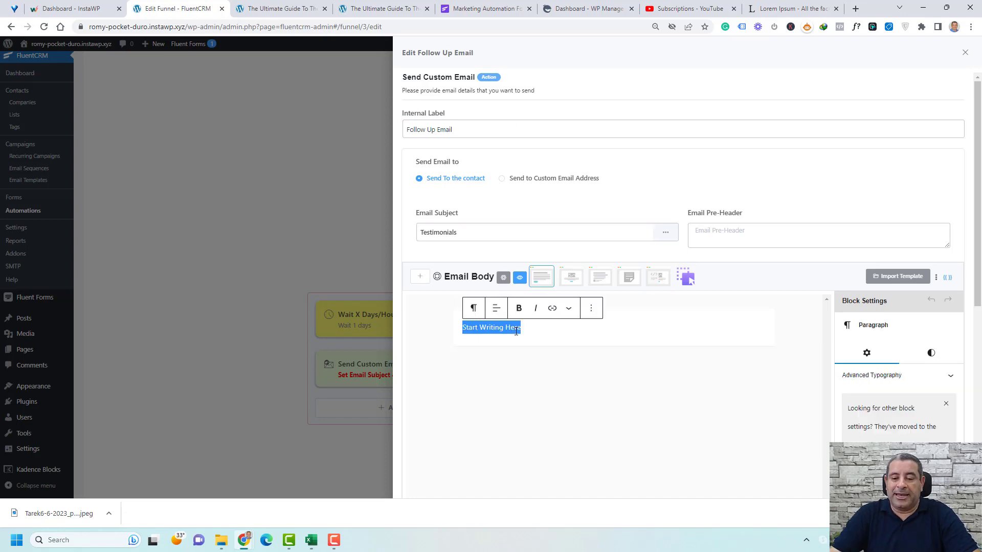
pyautogui.write("simply dummy text of the printing and typesetting industry. Lorem Ipsum has been the industry's standard dummy text ever since the 1500s, when an unknown printer took a galley of type and scrambled it to make a type specimen book. It has survived not only five centuries, but also the leap into electronic typesetting, remaining essentially unchanged. It was popularised in the 1960s with the release of Letraset sheets")
# Step: Split the email body after "type specimen book." with an empty paragraph between the two parts
pyautogui.click(646, 356)
pyautogui.press('Return')
pyautogui.press('Return')
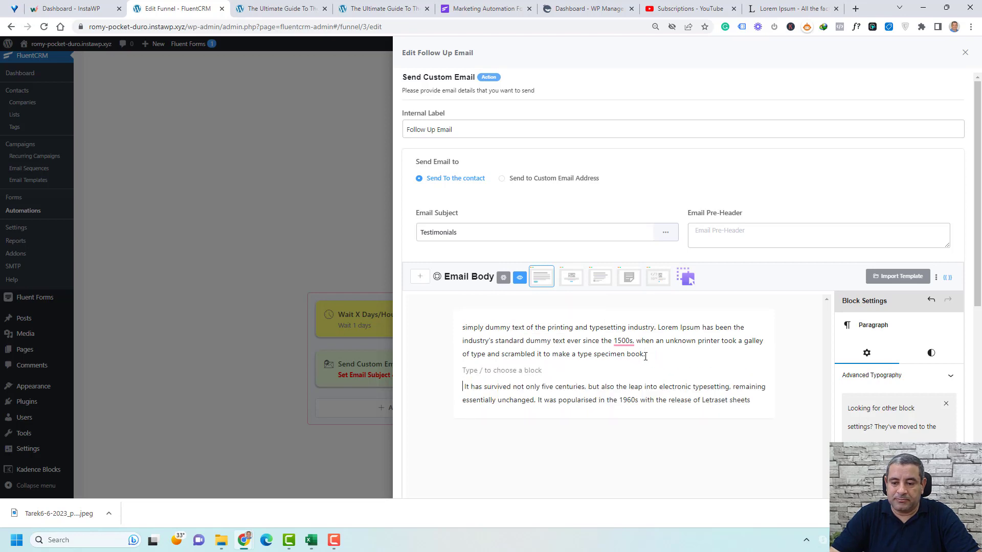
pyautogui.press('Return')
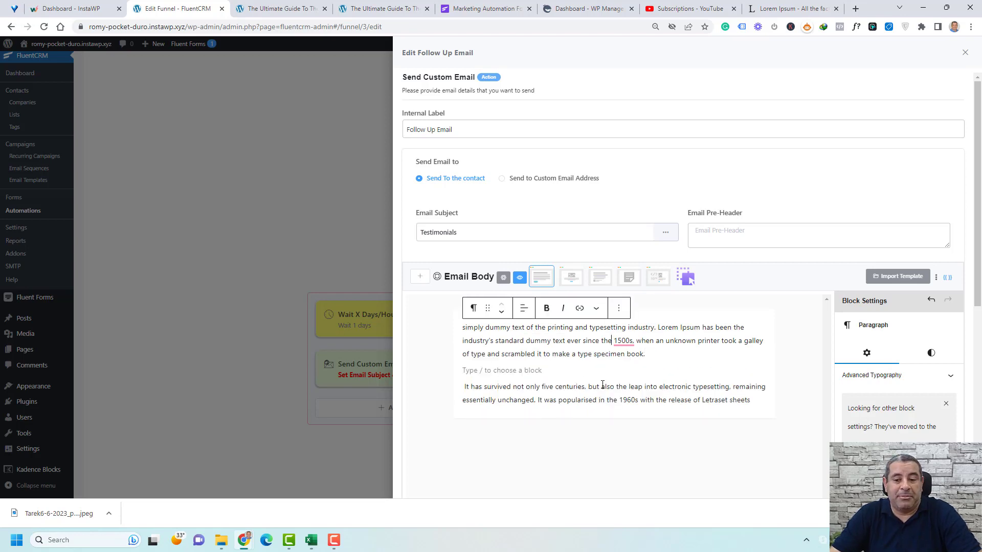
# Step: Insert an image block in the empty paragraph using a photo from the media library
pyautogui.click(760, 369)
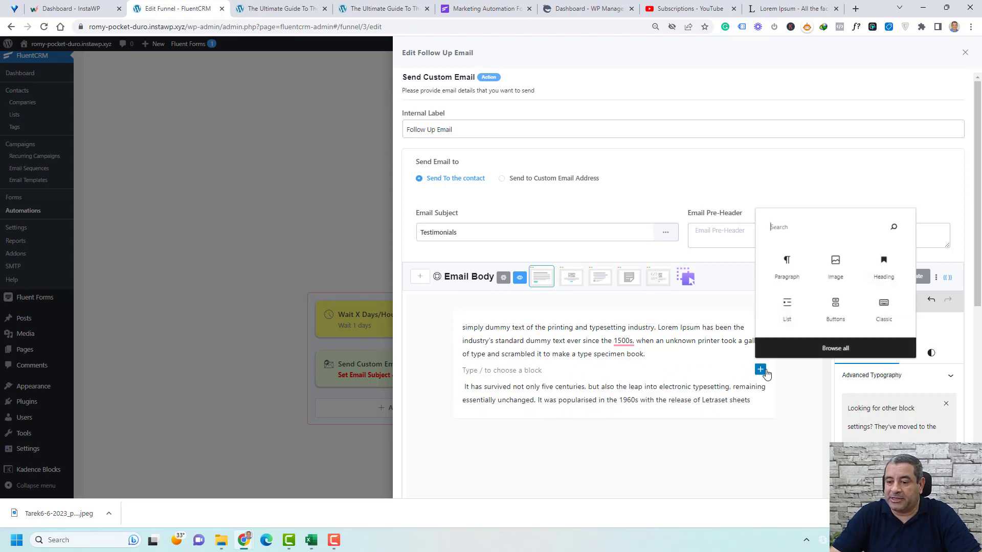
pyautogui.click(835, 266)
pyautogui.click(533, 432)
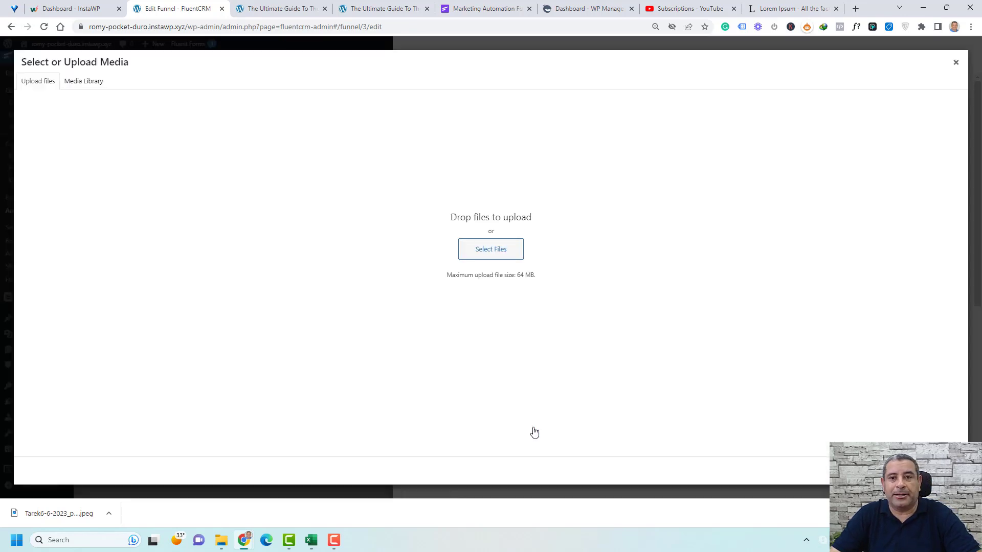
pyautogui.click(96, 83)
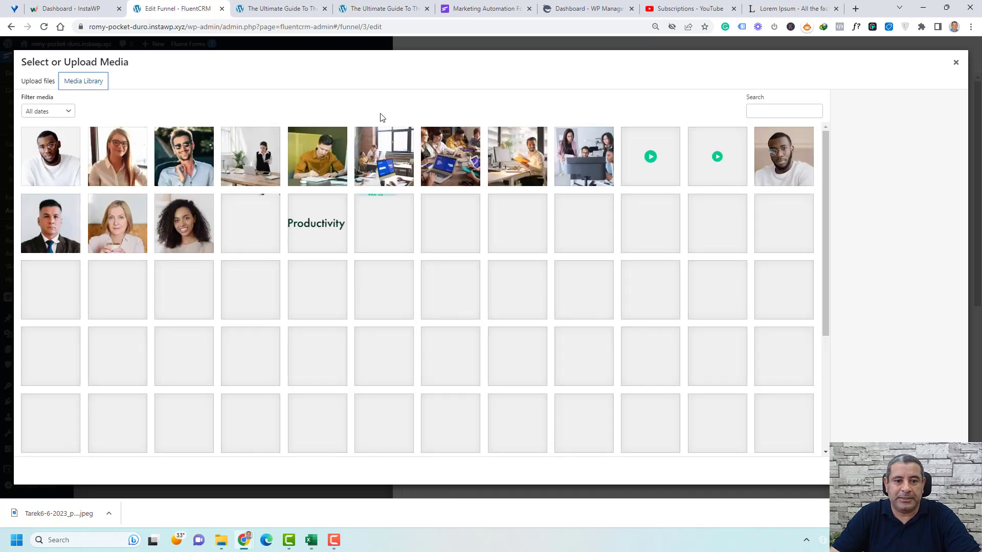
pyautogui.click(346, 159)
pyautogui.click(901, 398)
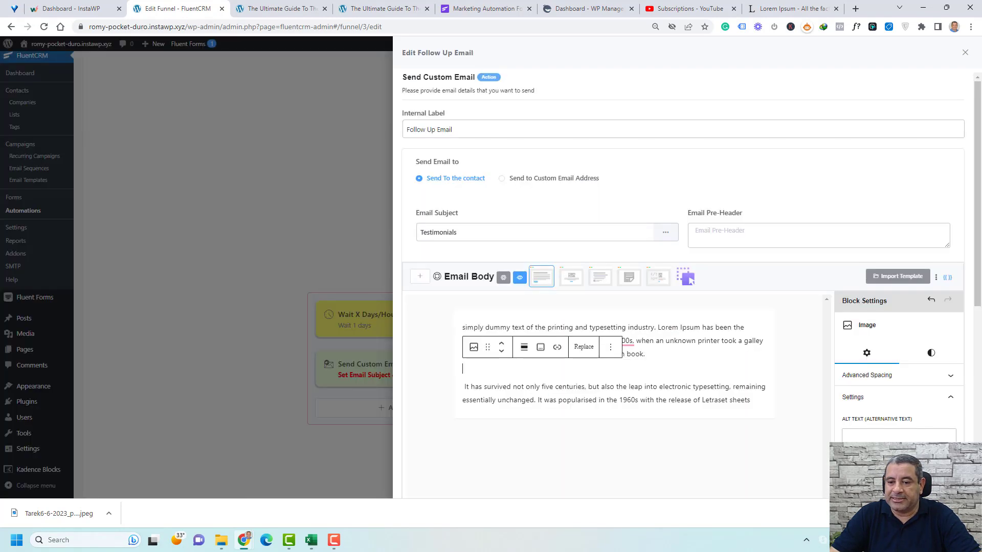
# Step: Save the settings of the follow-up email action in the No branch
pyautogui.scroll(-3, 767, 351)
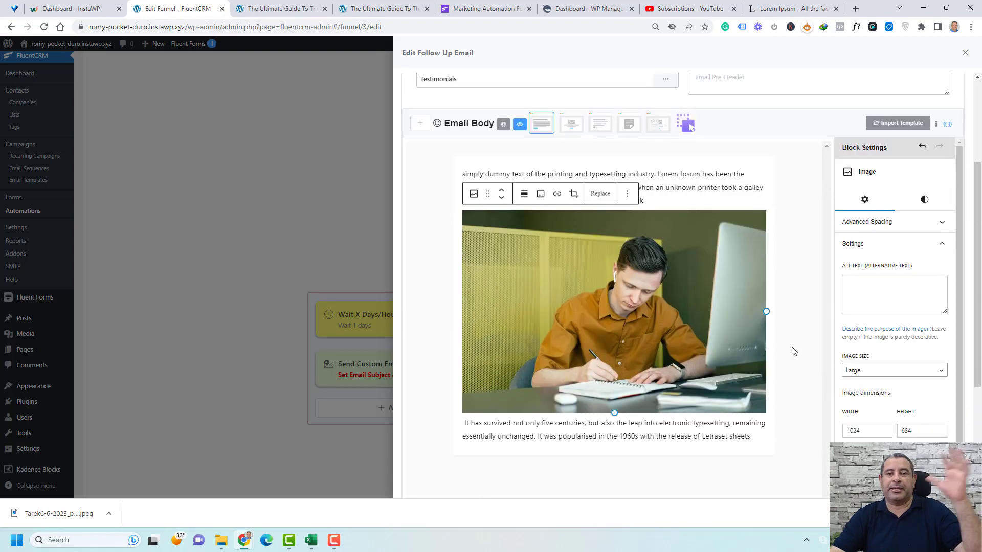
pyautogui.scroll(-4, 793, 352)
pyautogui.click(431, 483)
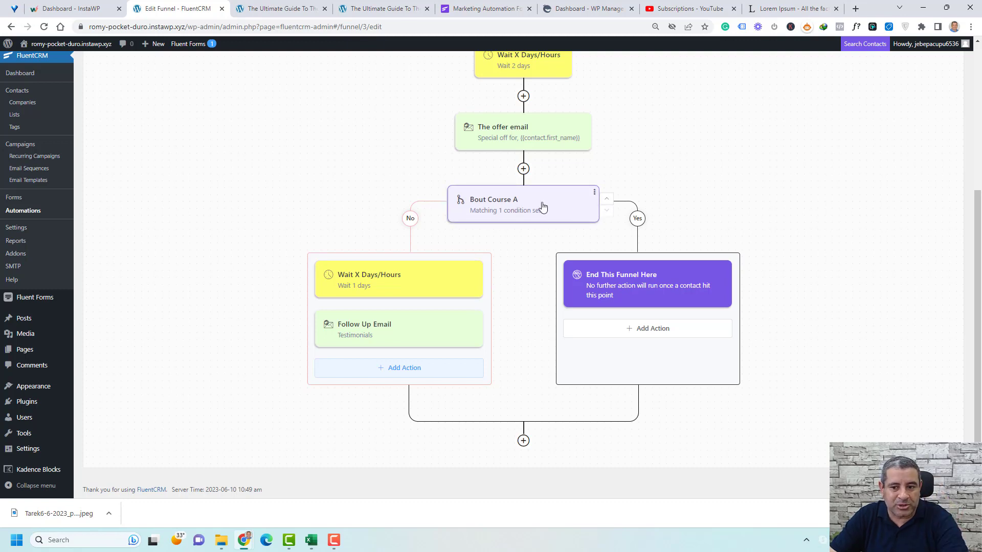
pyautogui.click(657, 329)
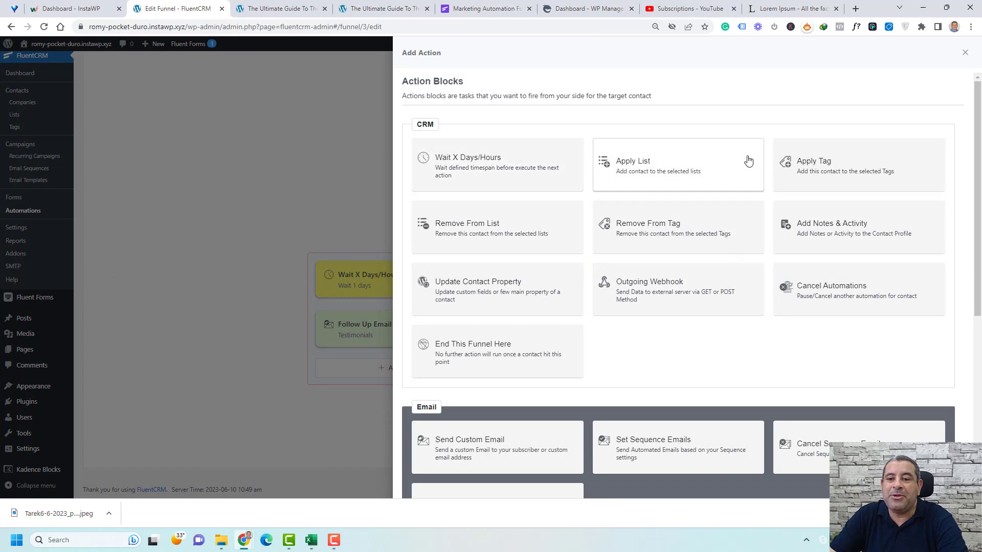
pyautogui.click(829, 170)
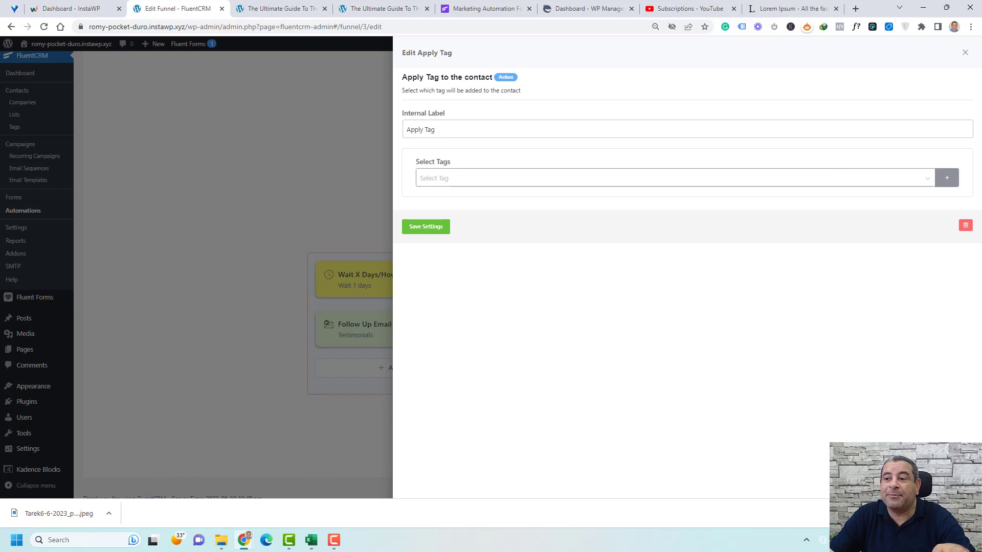
pyautogui.click(965, 52)
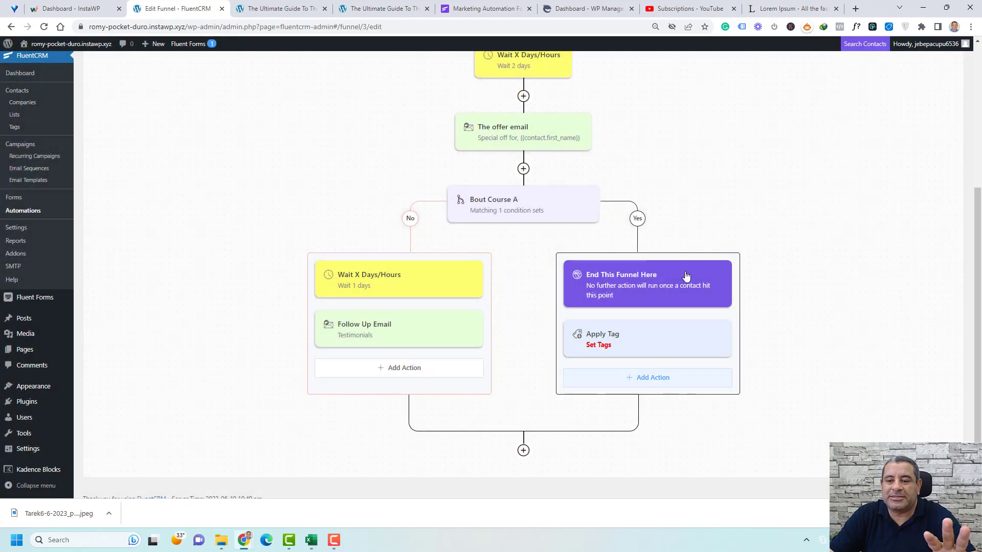
pyautogui.click(722, 334)
pyautogui.click(710, 356)
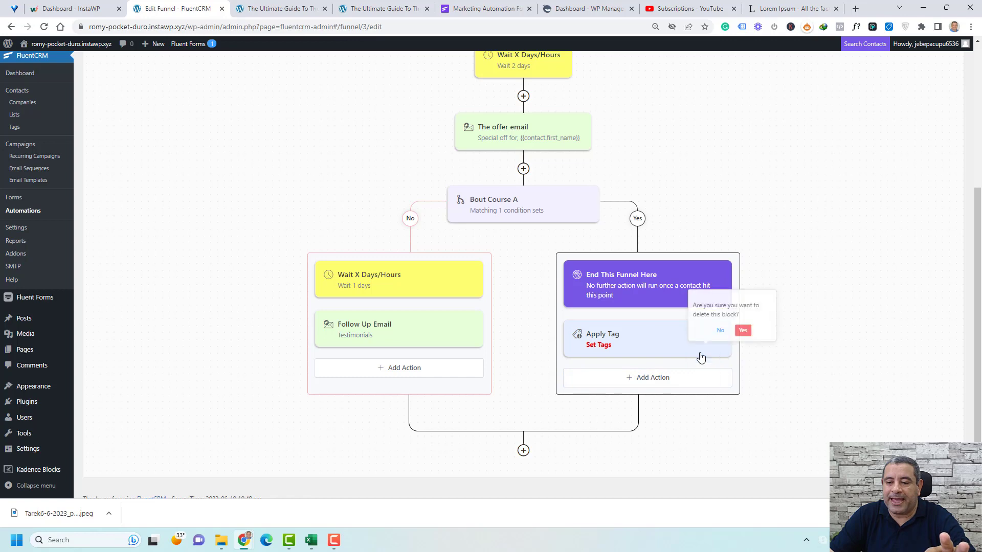
pyautogui.click(742, 333)
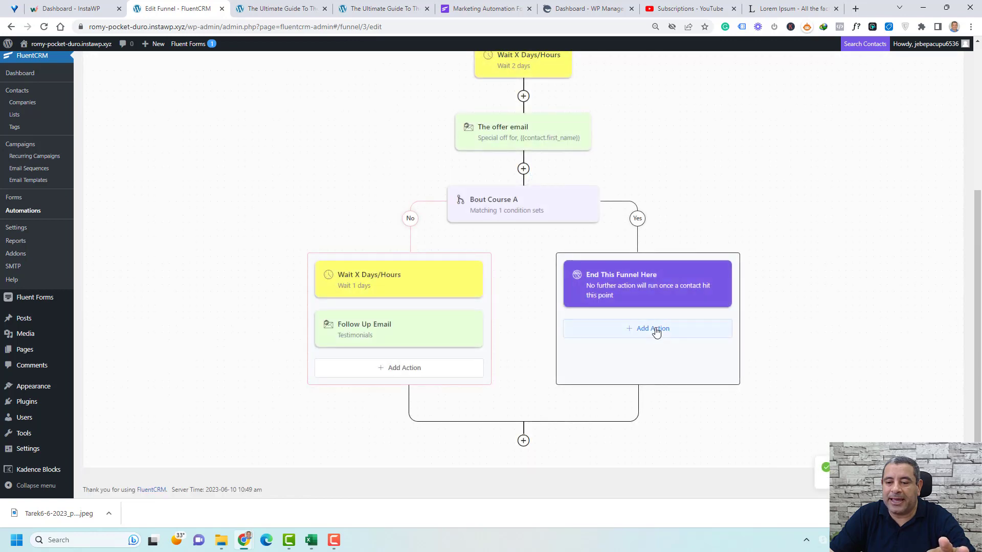
# Step: Add an Apply List action to the Yes branch that assigns the Customers list, and save it
pyautogui.click(653, 328)
pyautogui.click(610, 169)
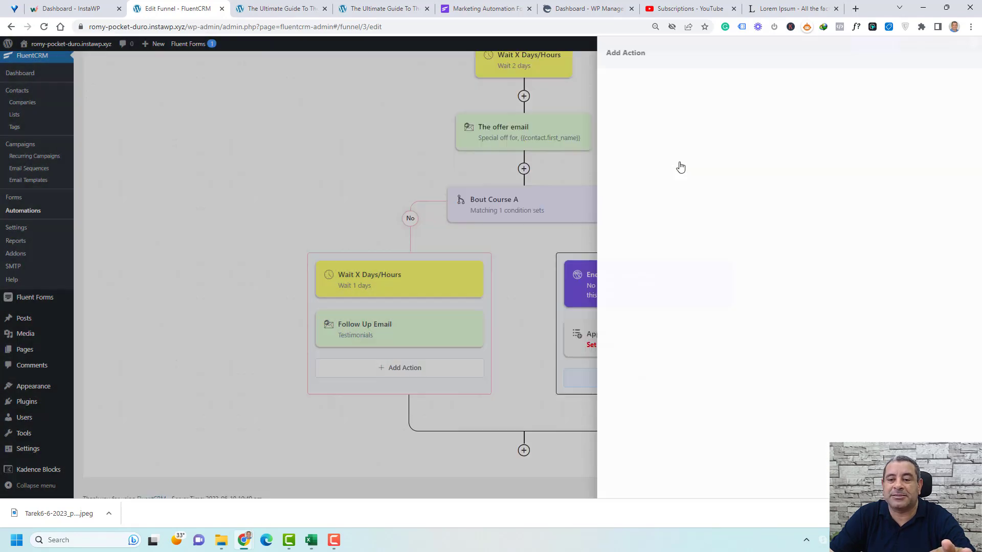
pyautogui.click(561, 179)
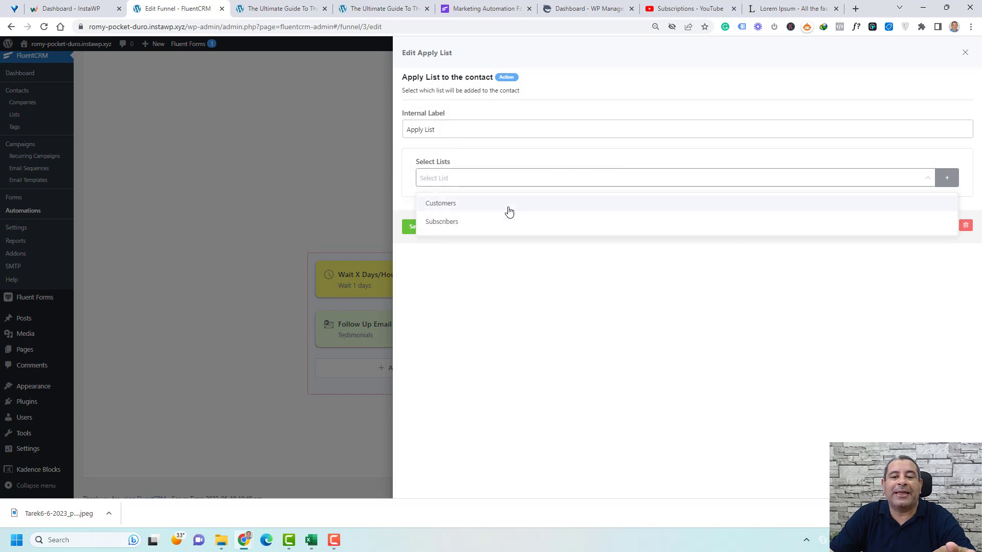
pyautogui.click(509, 204)
pyautogui.click(561, 341)
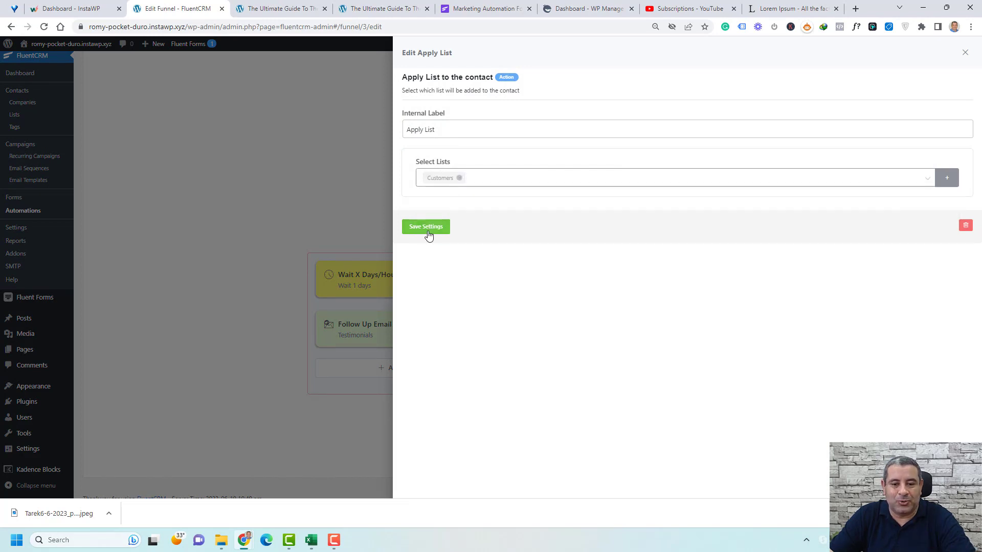
pyautogui.click(426, 228)
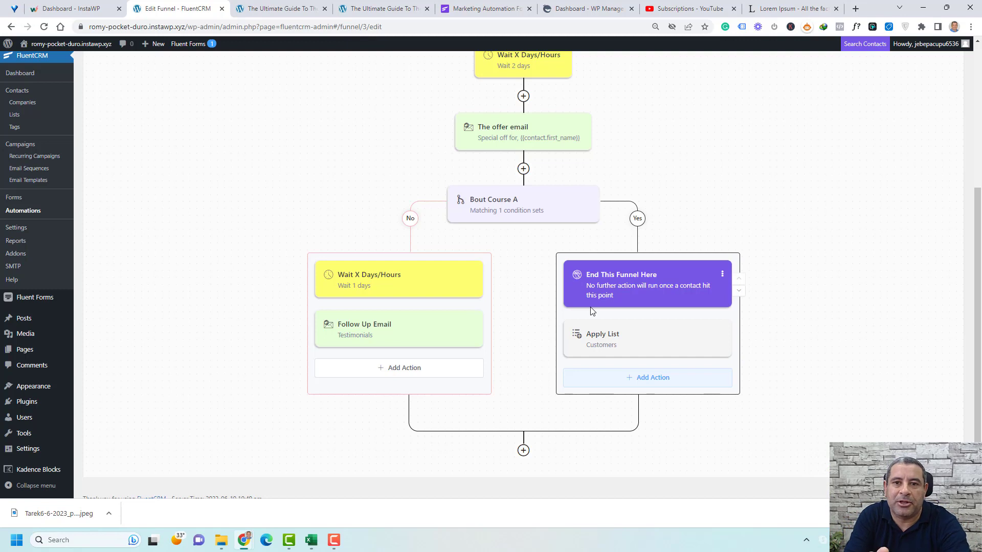
pyautogui.scroll(5, 670, 285)
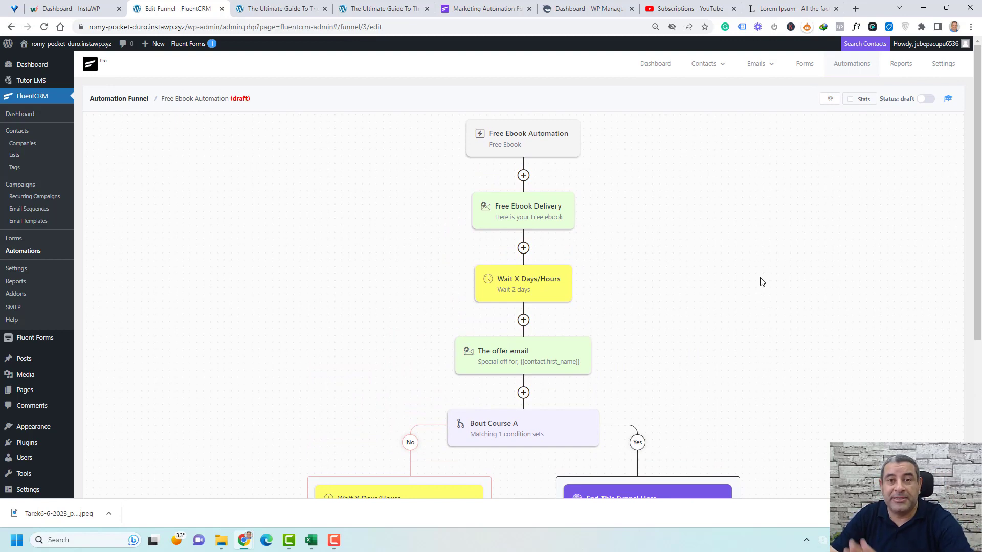
pyautogui.scroll(-3, 762, 282)
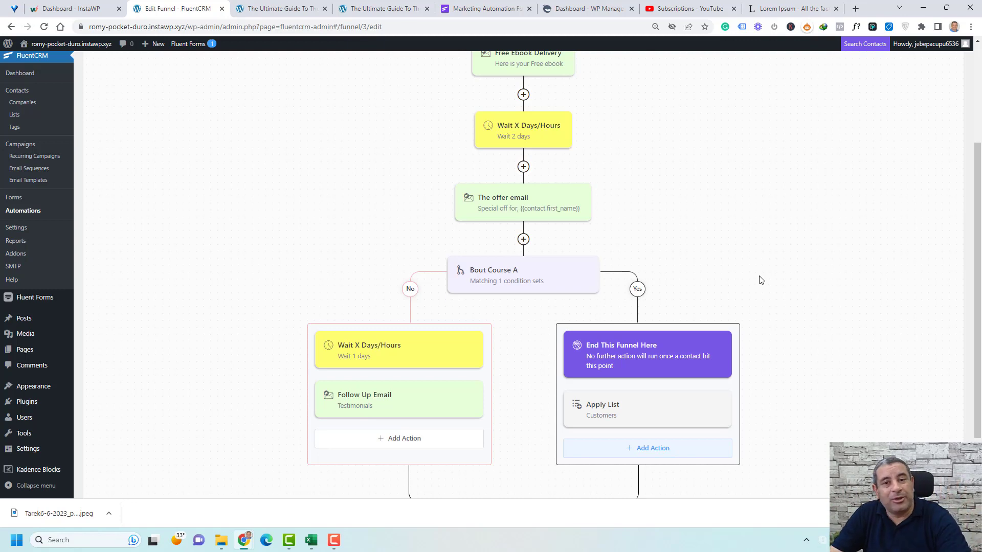
pyautogui.scroll(2, 760, 281)
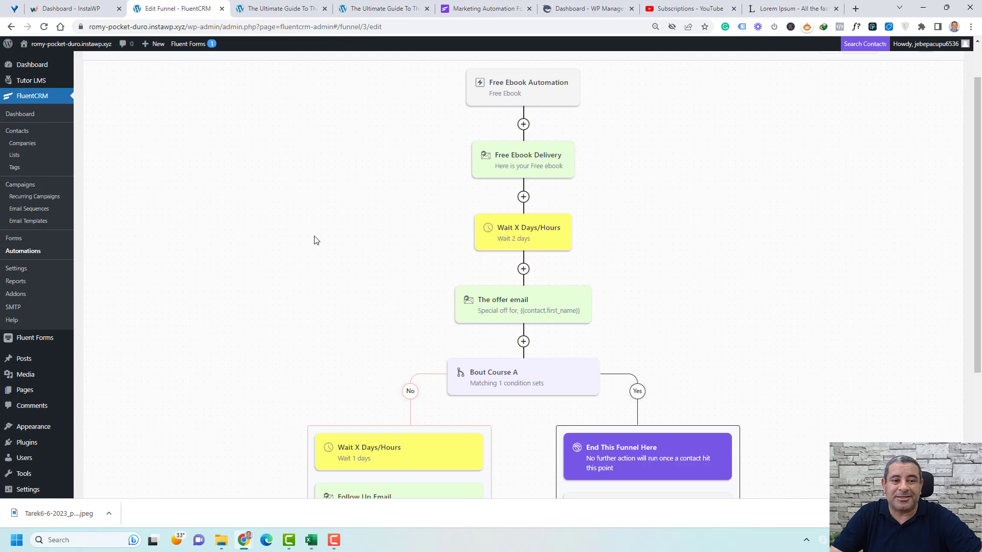
# Step: Create a new email campaign titled "June Newsletter"
pyautogui.scroll(1, 315, 241)
pyautogui.moveTo(756, 74)
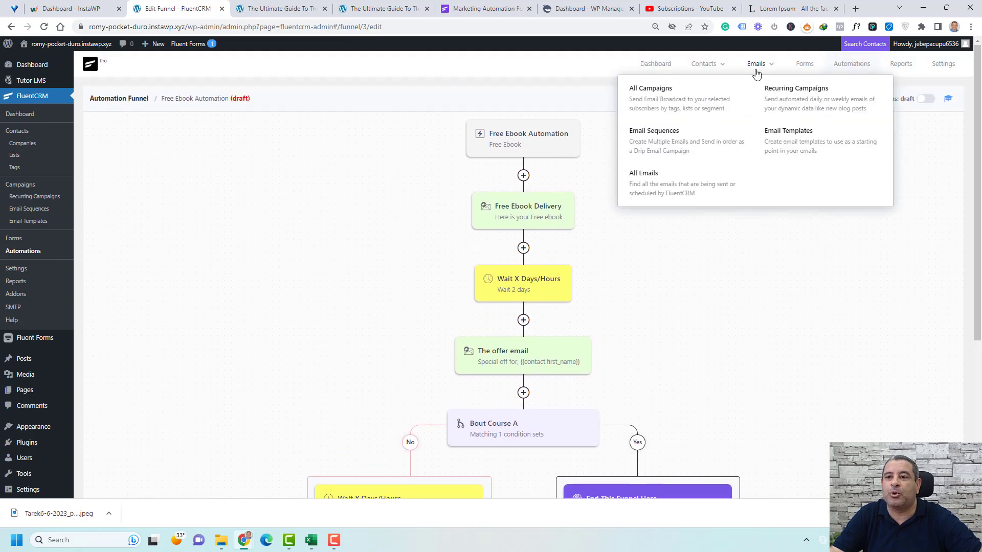
pyautogui.click(662, 104)
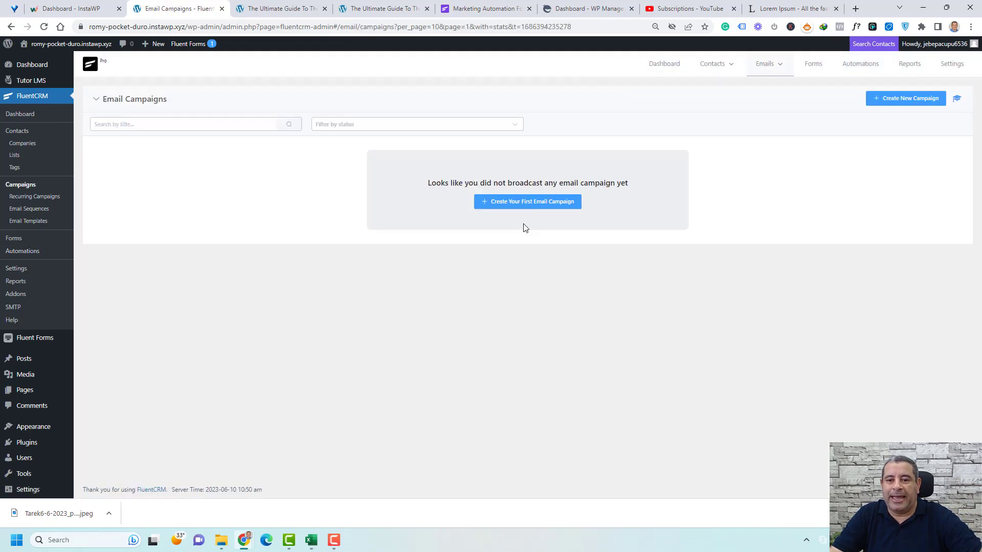
pyautogui.click(542, 210)
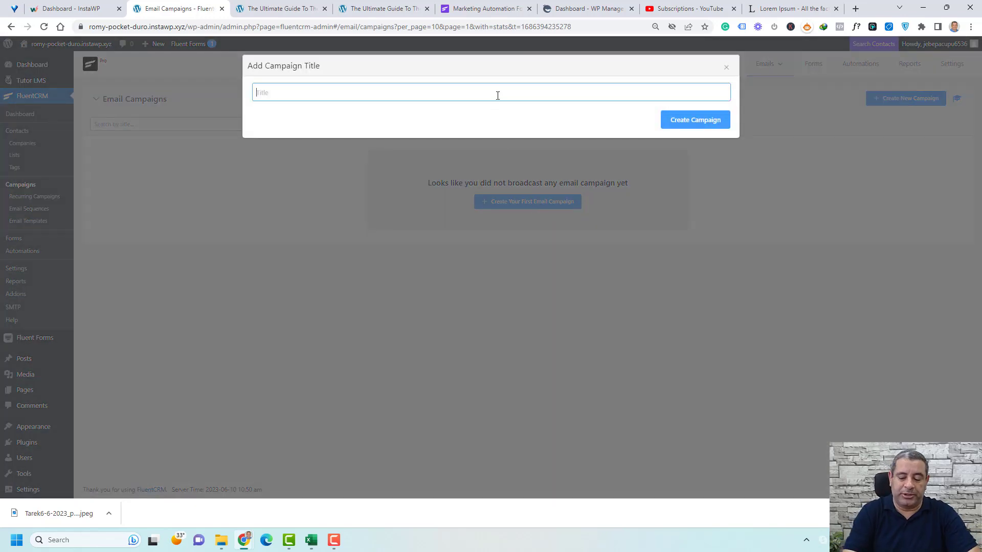
pyautogui.write('June Newsletter')
pyautogui.click(716, 120)
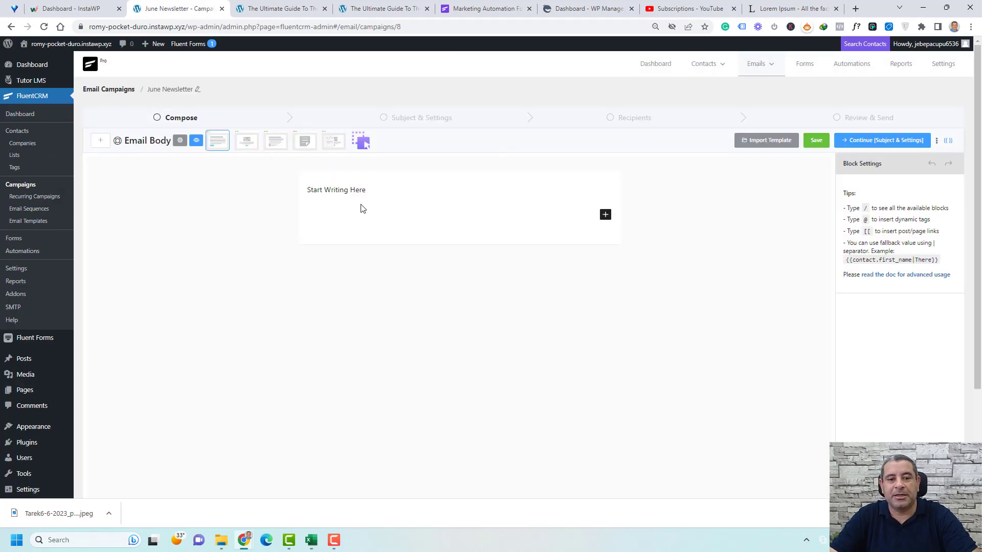
# Step: Replace the campaign's placeholder body with the Lorem Ipsum paragraph starting "simply dummy text" and save it
pyautogui.click(364, 189)
pyautogui.hotkey('ctrl', 'a')
pyautogui.write("simply dummy text of the printing and typesetting industry. Lorem Ipsum has been the industry's standard dummy text ever since the 1500s, when an unknown printer took a galley of type and scrambled it to make a type specimen book. It has survived not only five centuries, but also the leap into electronic typesetting, remaining essentially unchanged. It was popularised in the 1960s with the release of Letraset sheets")
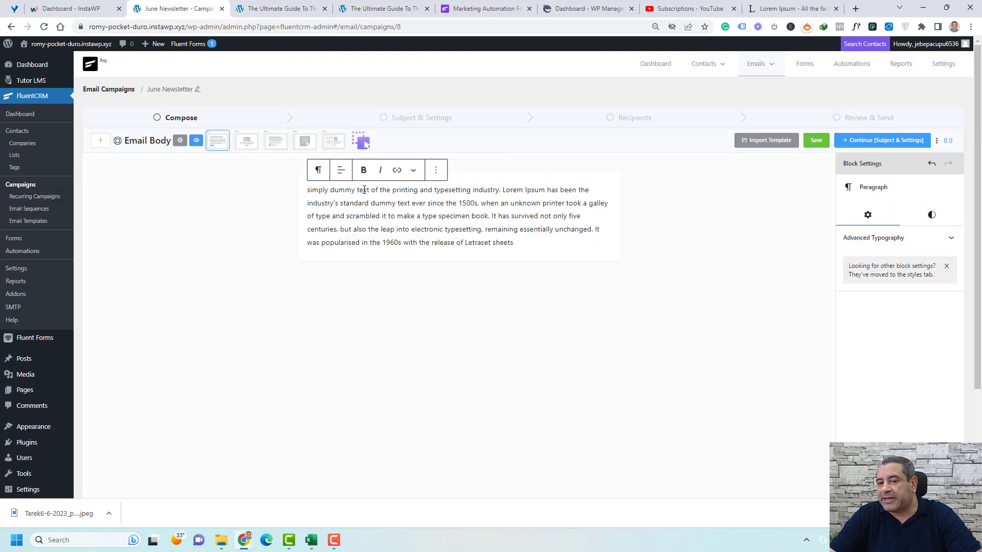
pyautogui.scroll(-2, 689, 272)
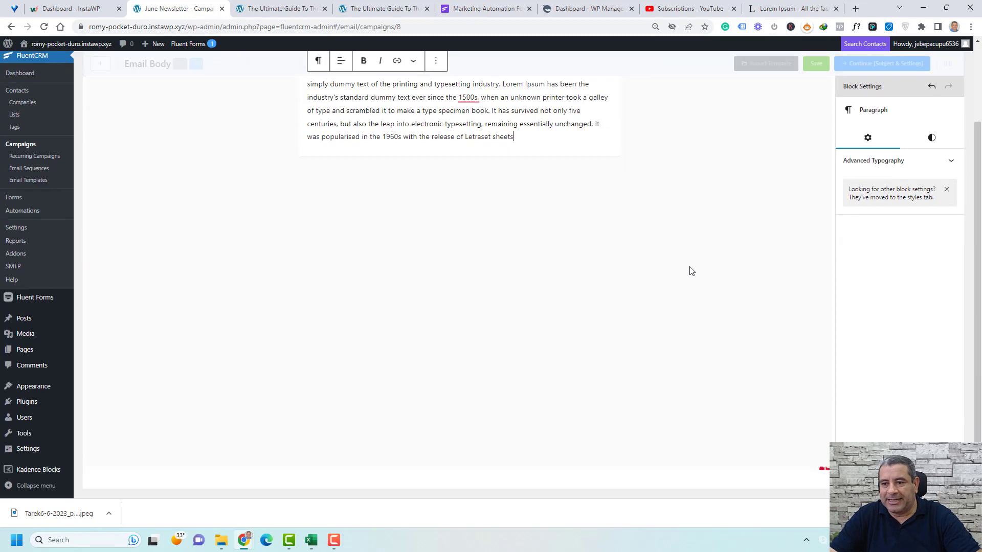
pyautogui.scroll(2, 688, 271)
pyautogui.click(821, 141)
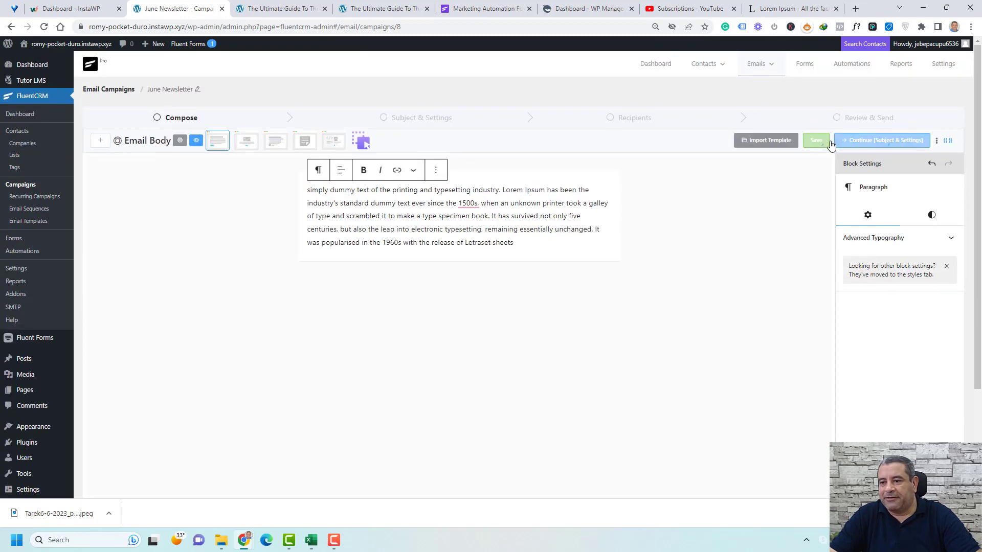
# Step: Set the campaign's email subject to "June Newsletter" and proceed to the recipients stage
pyautogui.click(872, 140)
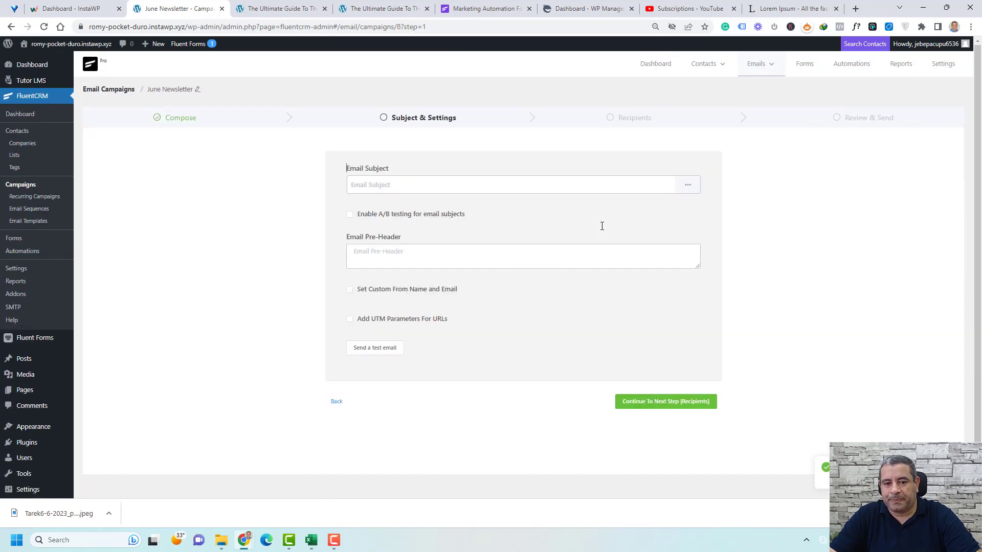
pyautogui.click(500, 184)
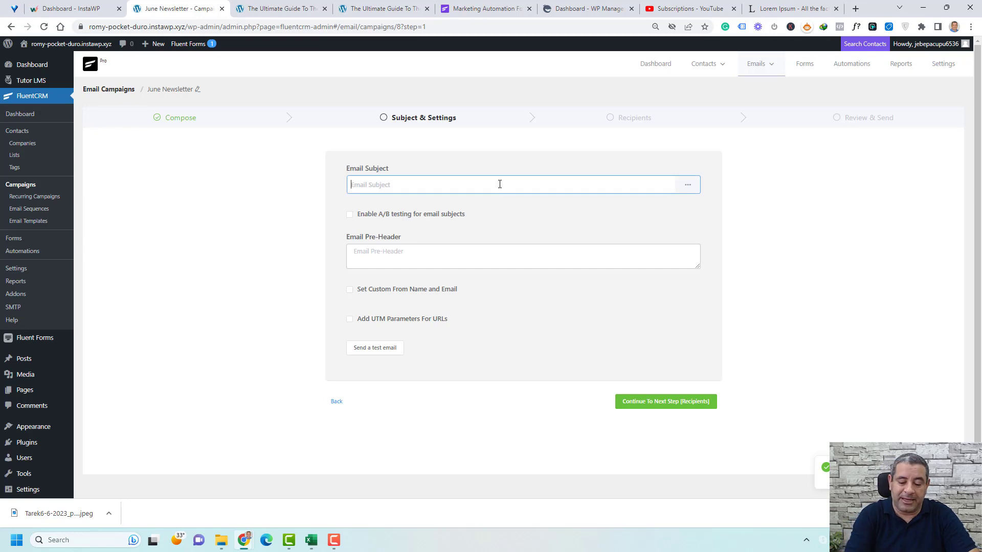
pyautogui.write('June Ne')
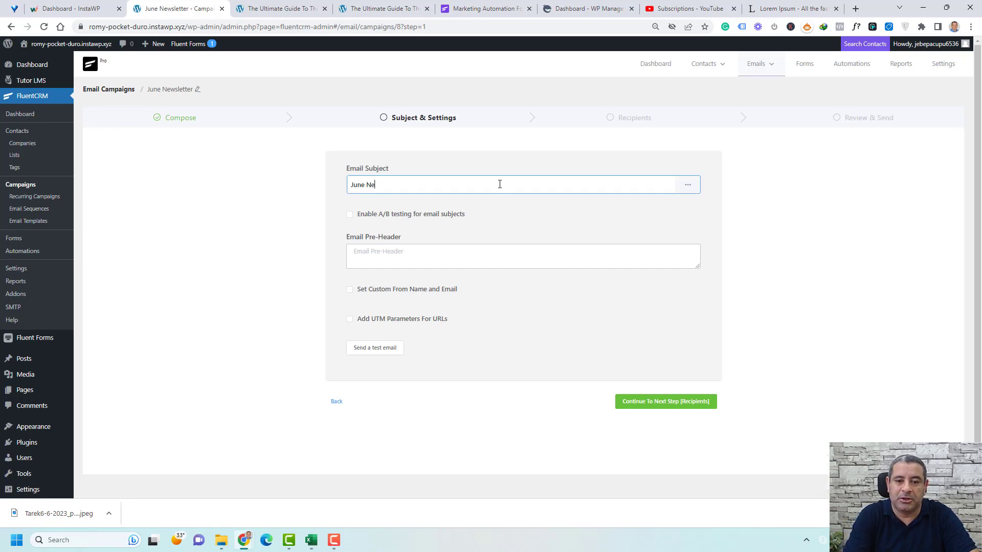
pyautogui.write('wsletter')
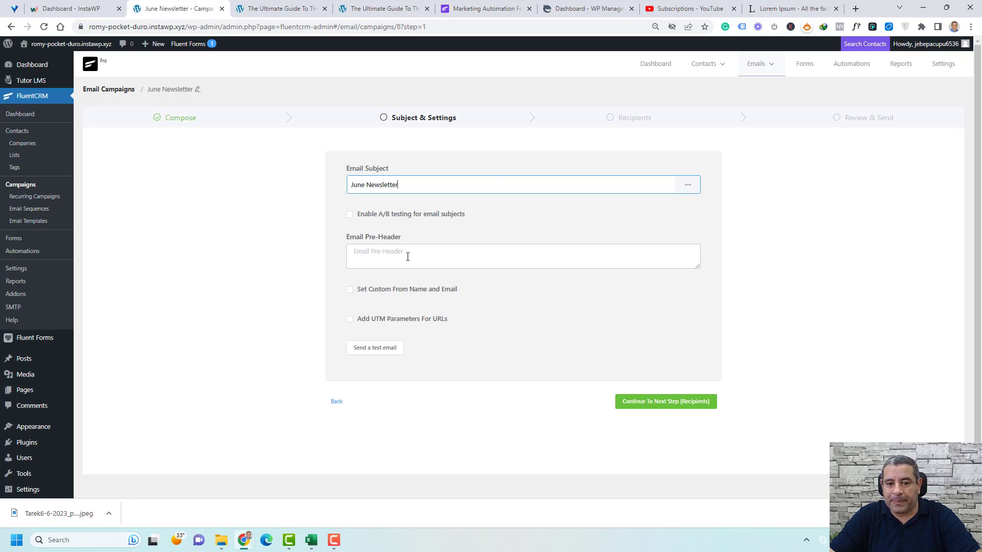
pyautogui.scroll(-1, 671, 324)
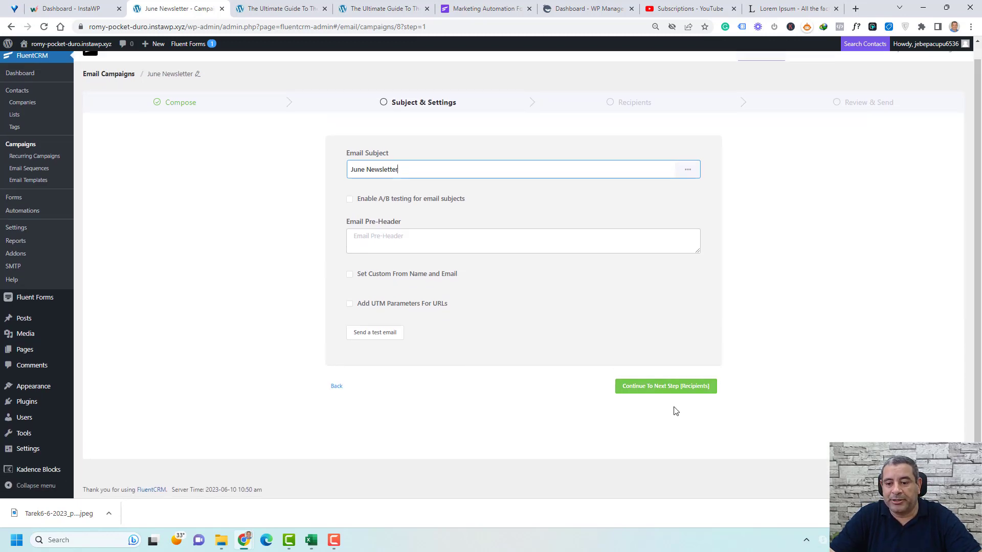
pyautogui.click(650, 392)
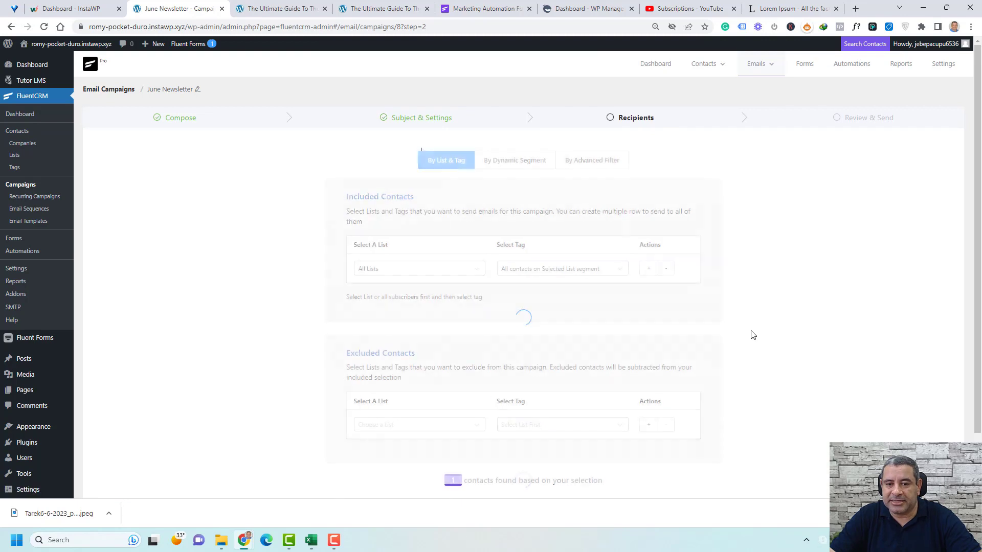
# Step: Restrict the campaign's included contacts to the Subscribers list with the Free Ebook tag
pyautogui.scroll(-2, 752, 335)
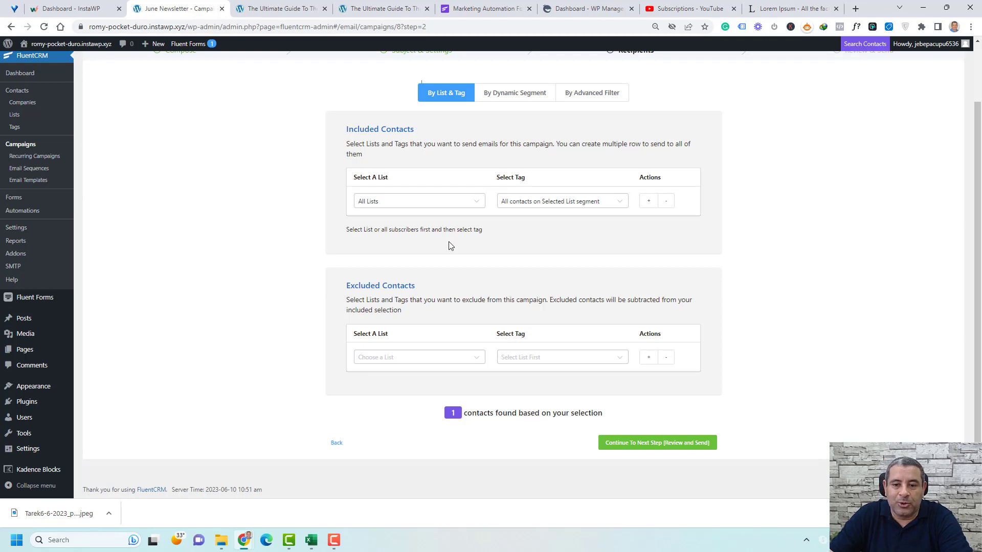
pyautogui.click(429, 208)
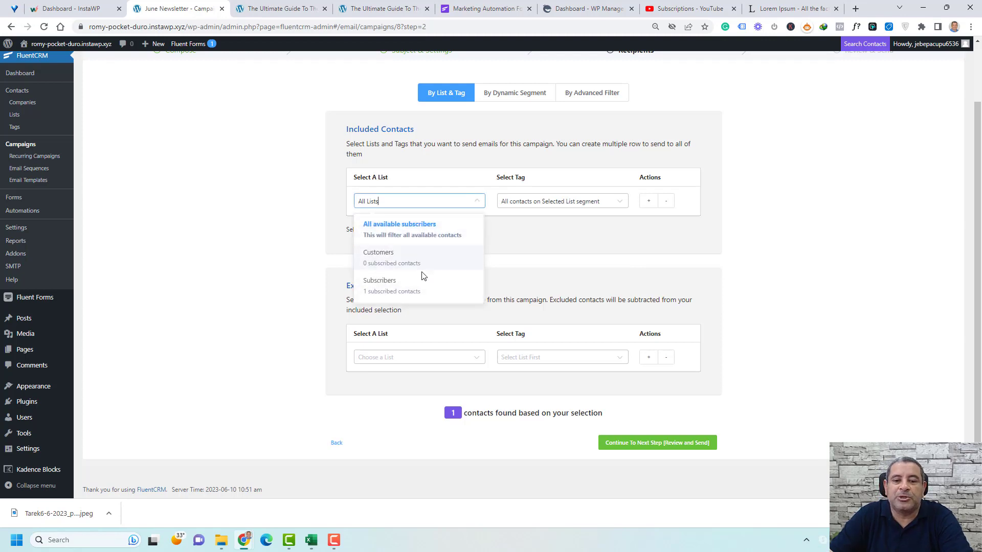
pyautogui.click(424, 284)
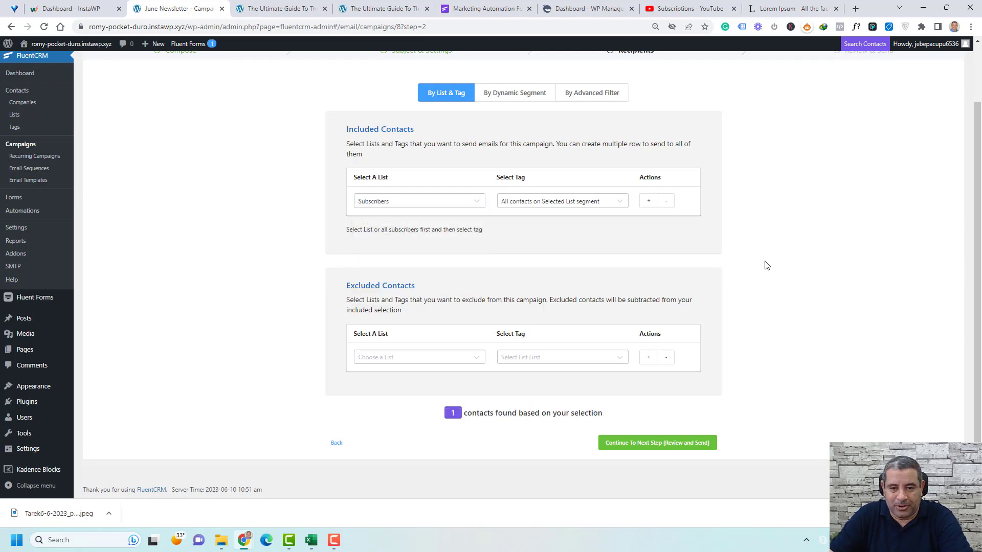
pyautogui.click(612, 208)
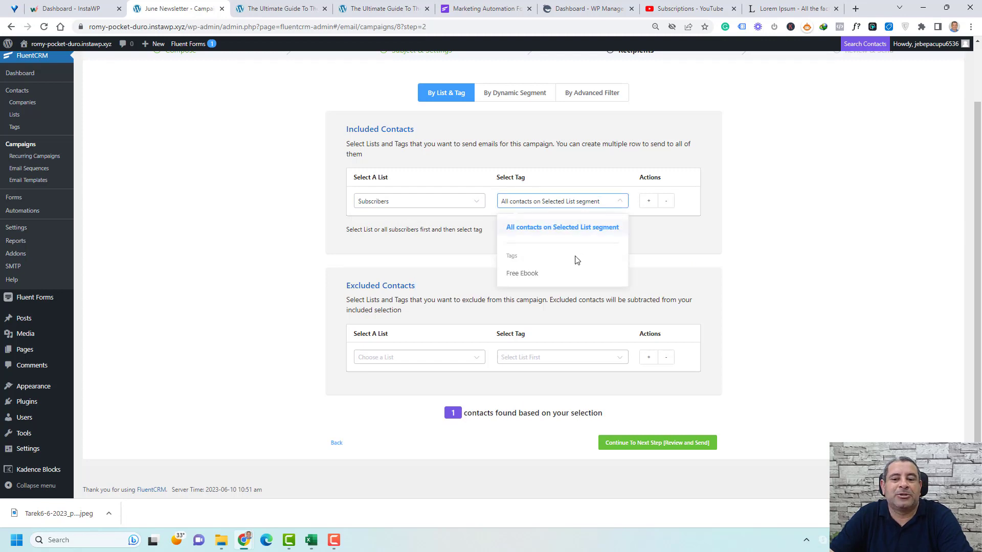
pyautogui.click(566, 276)
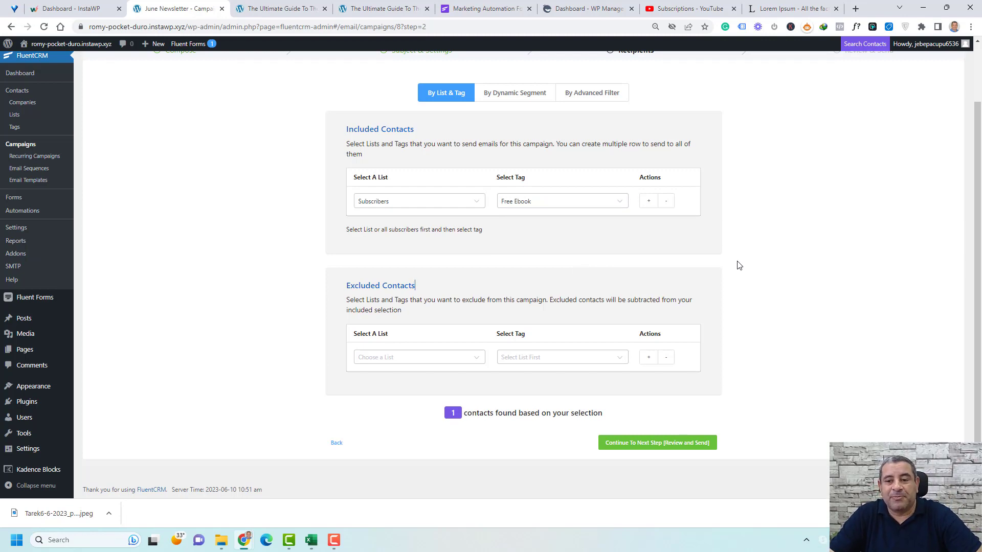
pyautogui.click(648, 201)
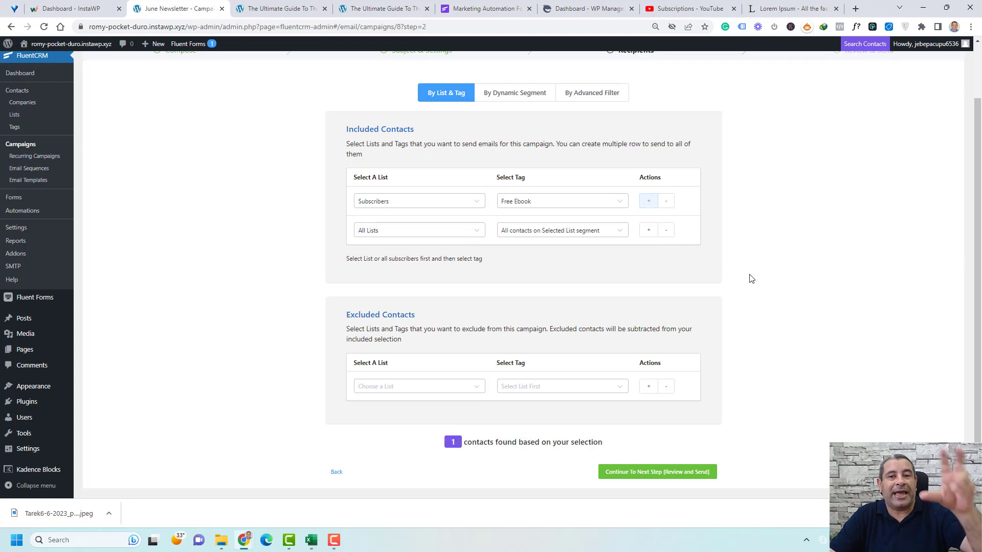
pyautogui.scroll(-1, 751, 279)
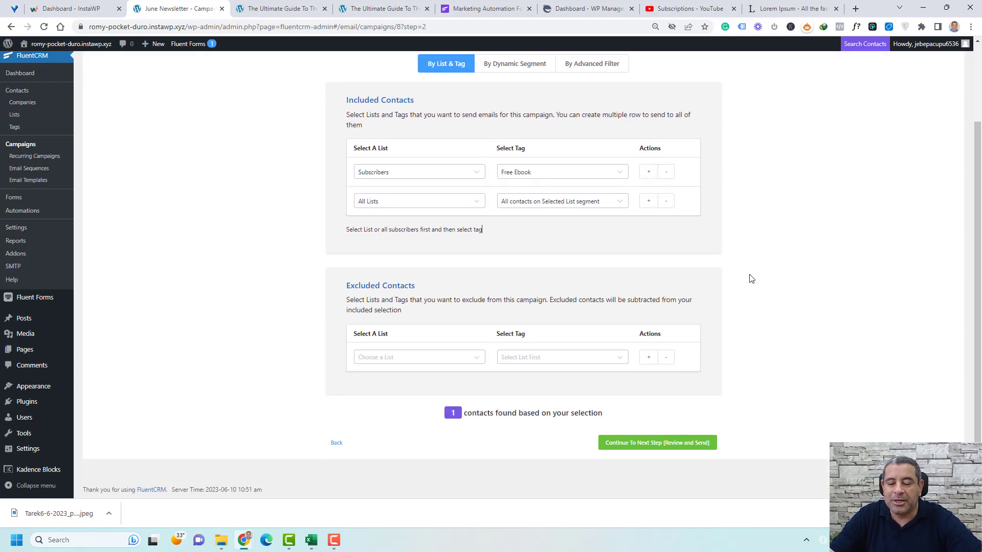
pyautogui.click(667, 203)
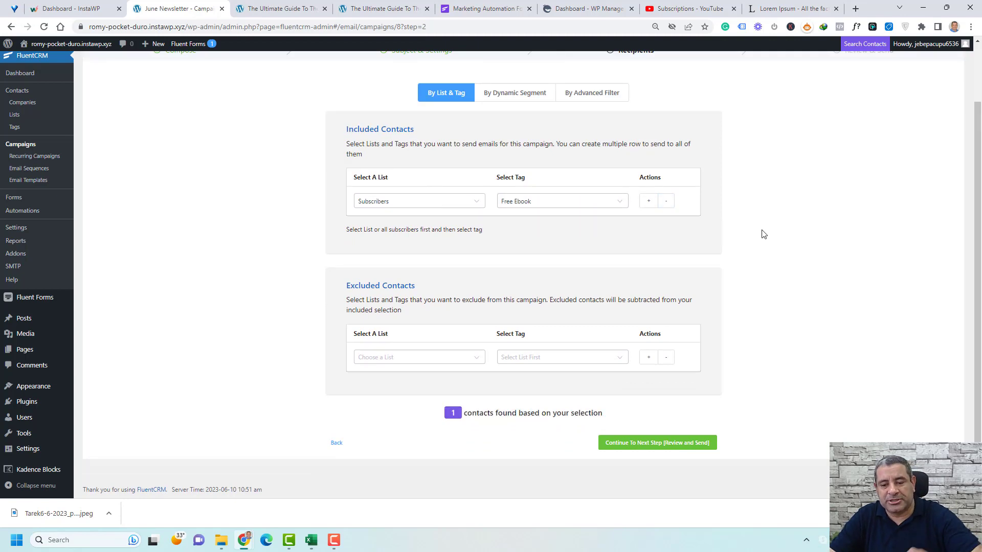
pyautogui.click(653, 443)
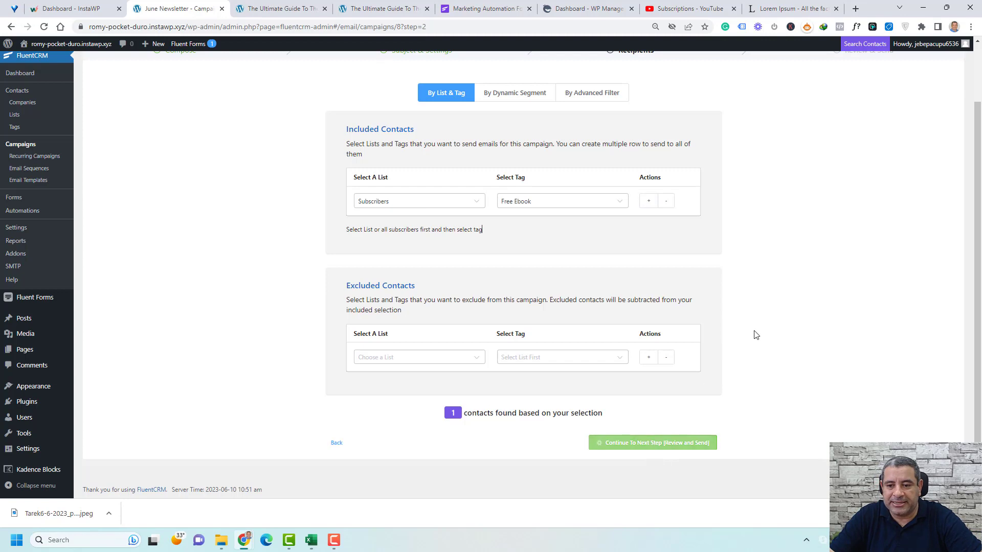
pyautogui.scroll(-3, 620, 329)
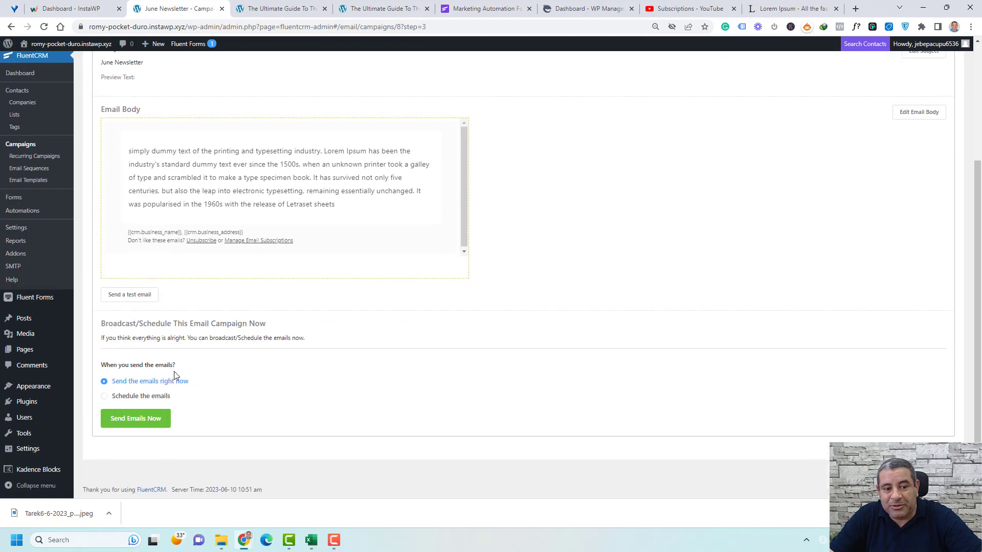
pyautogui.click(157, 398)
pyautogui.scroll(-1, 405, 399)
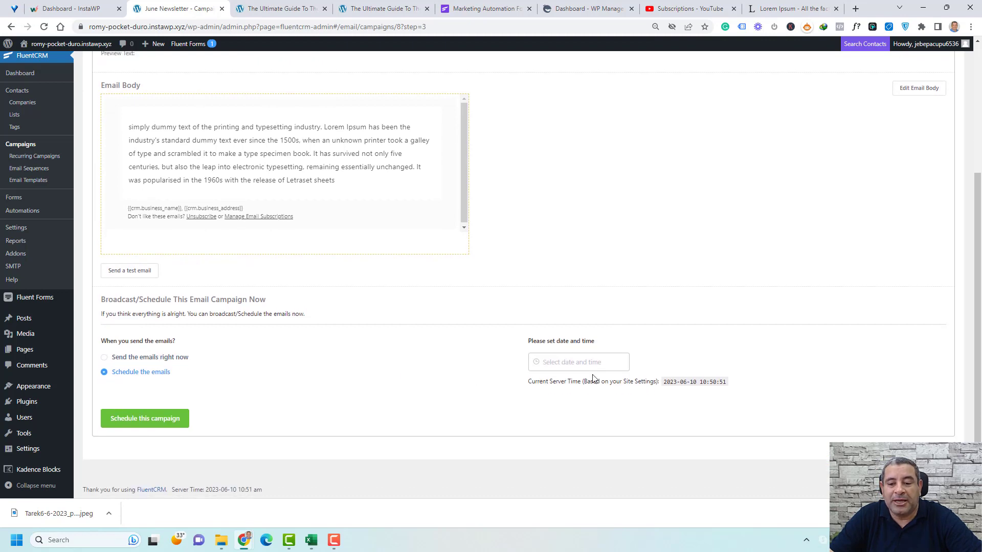
pyautogui.click(593, 364)
pyautogui.click(672, 279)
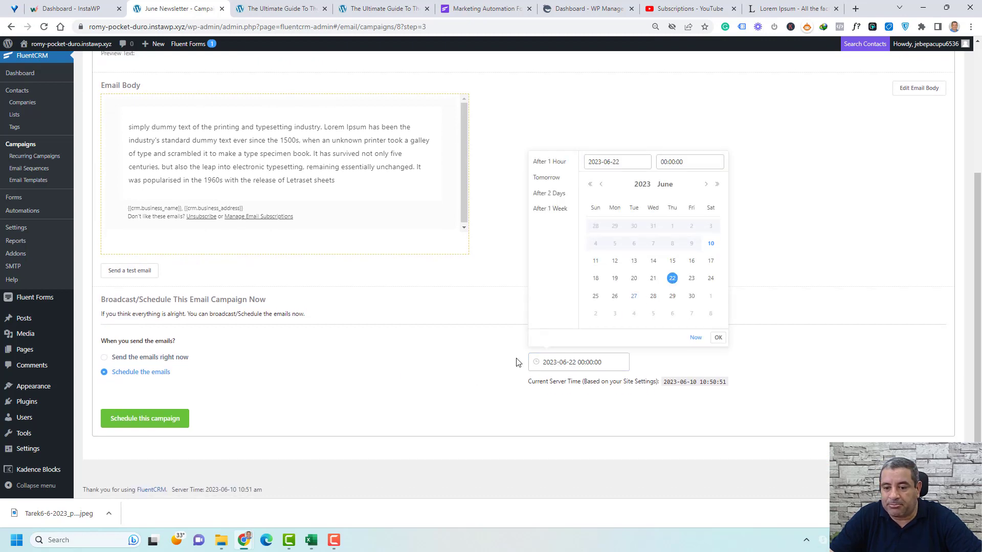
pyautogui.click(481, 394)
pyautogui.click(141, 425)
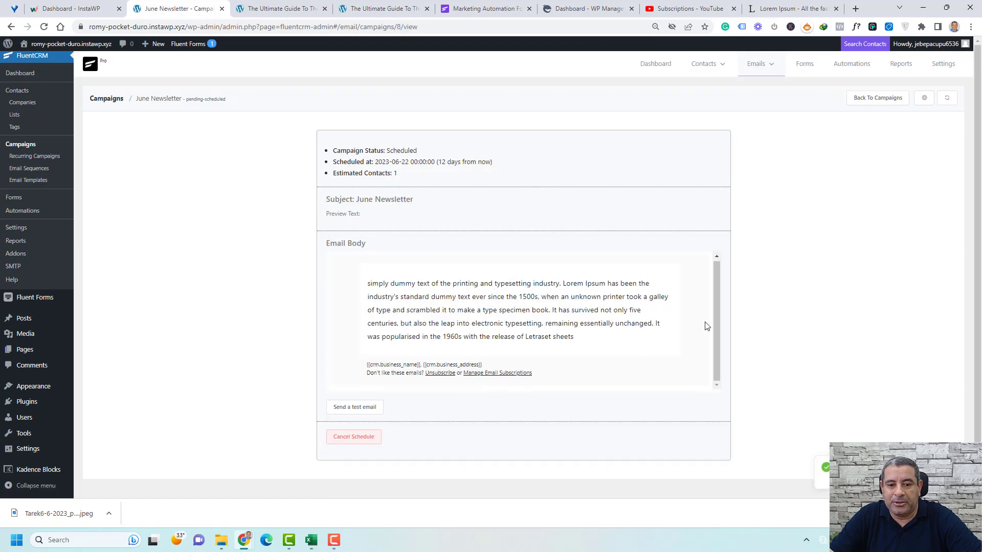
# Step: Look over the scheduled campaign's summary and return to the list of all email campaigns
pyautogui.scroll(-1, 920, 343)
pyautogui.scroll(1, 918, 342)
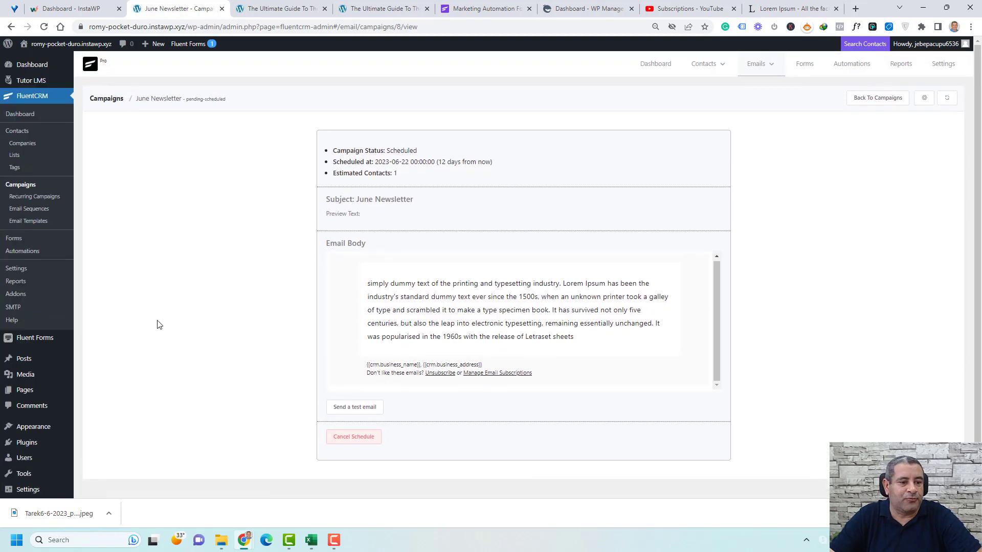
pyautogui.moveTo(737, 66)
pyautogui.moveTo(769, 66)
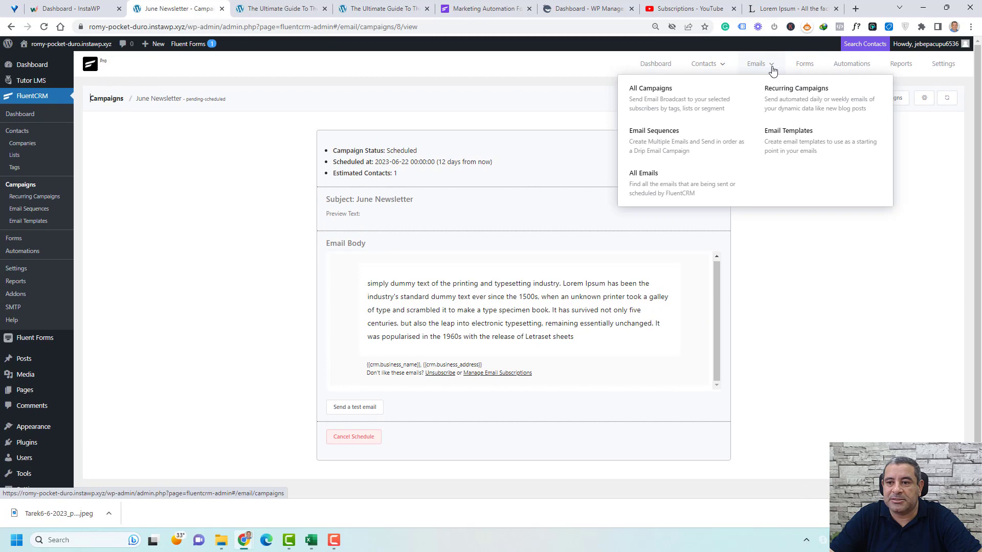
pyautogui.click(667, 95)
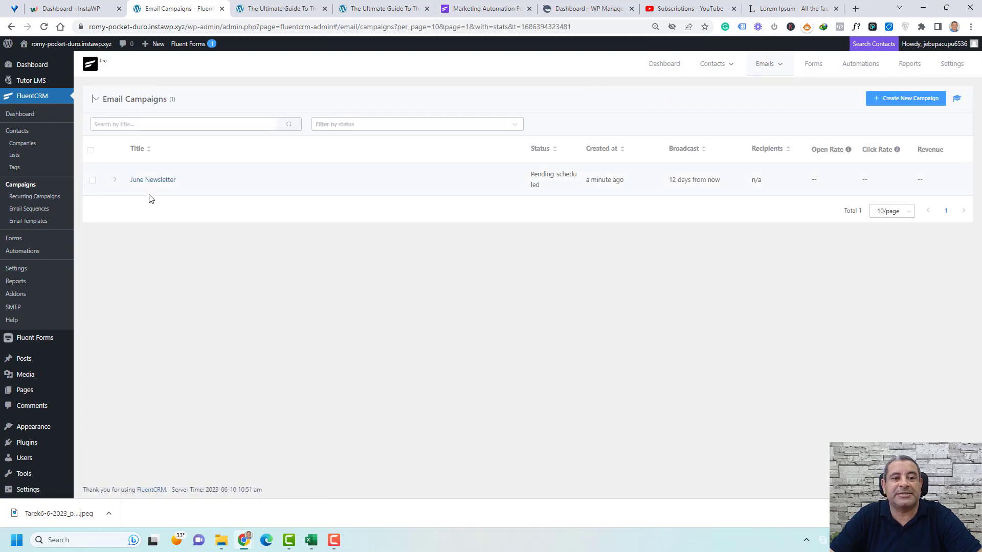